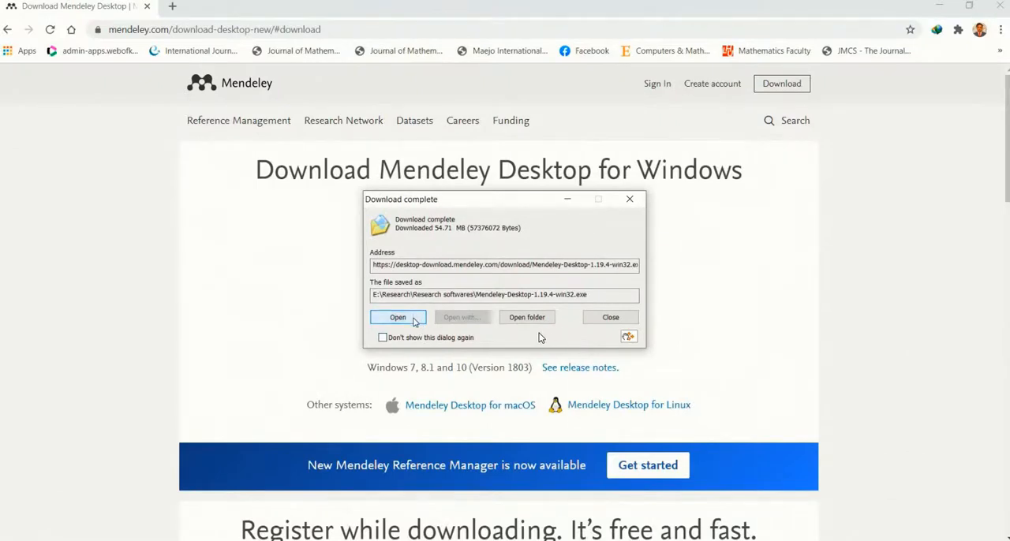
Open the folder holding the finished download and run the installer Mendeley-Desktop-1.19.4-win32.exe
left_click(513, 316)
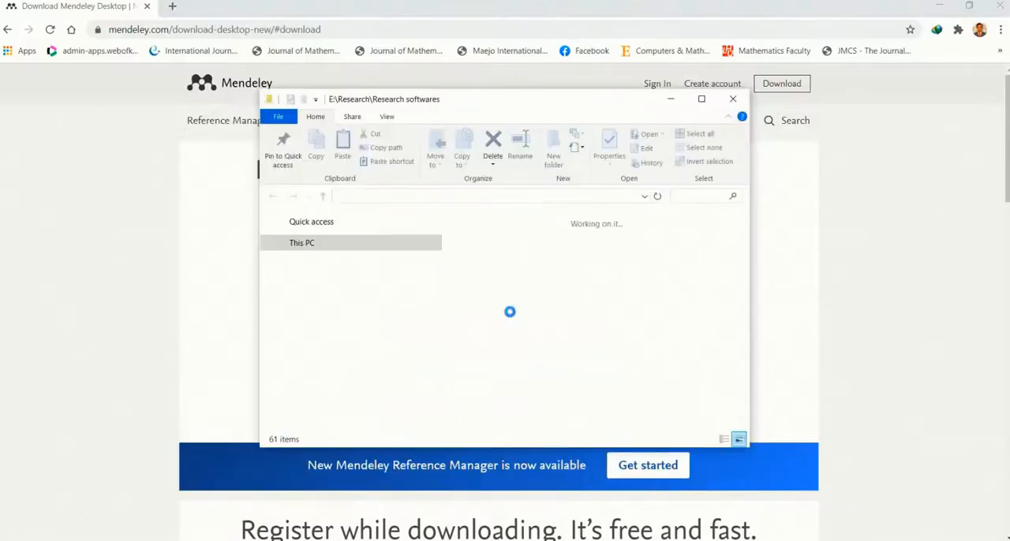
left_click(701, 98)
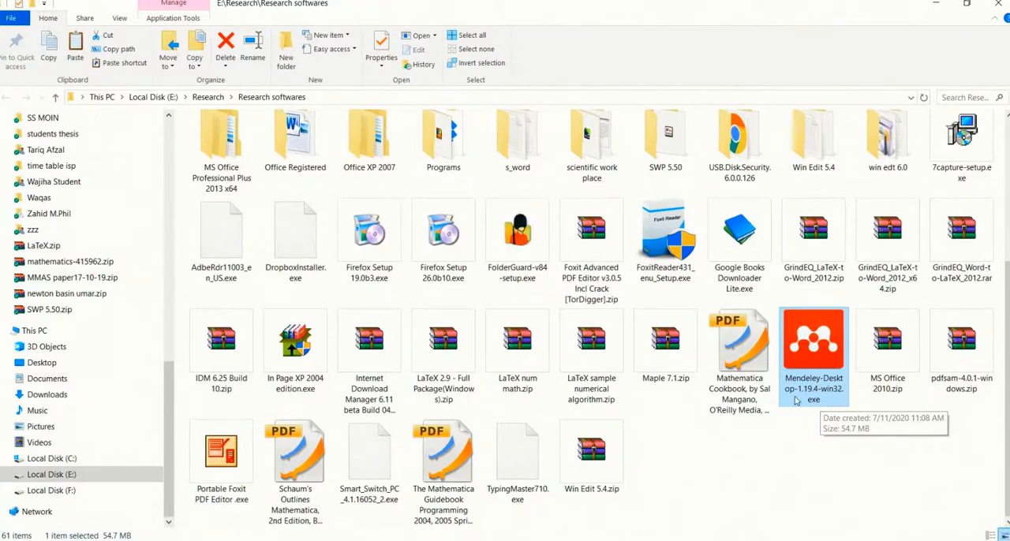
double_click(815, 392)
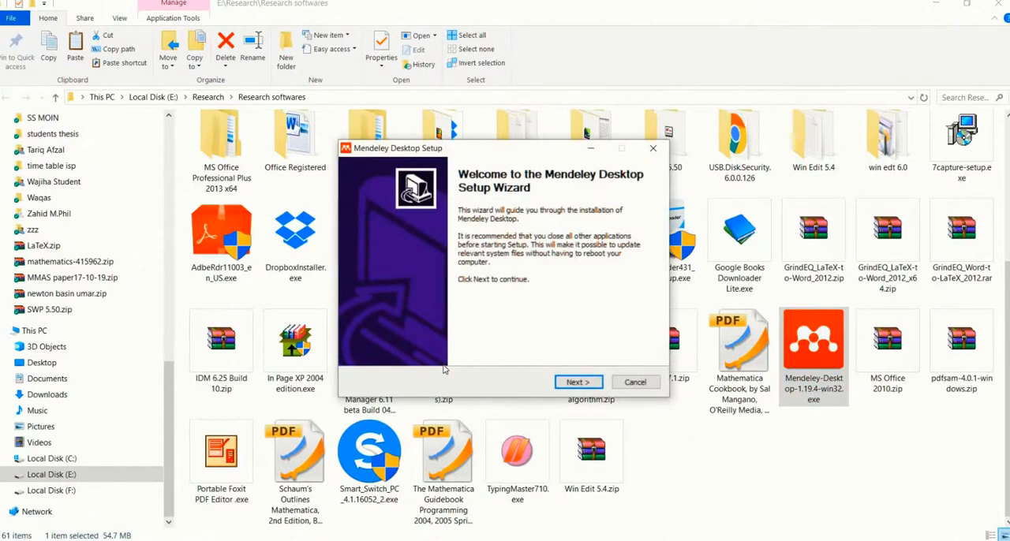
Install Mendeley Desktop in C:\Program Files (x86)\Mendeley Desktop with the Mendeley Desktop Start Menu folder, and finish the setup wizard
left_click(582, 384)
left_click(584, 383)
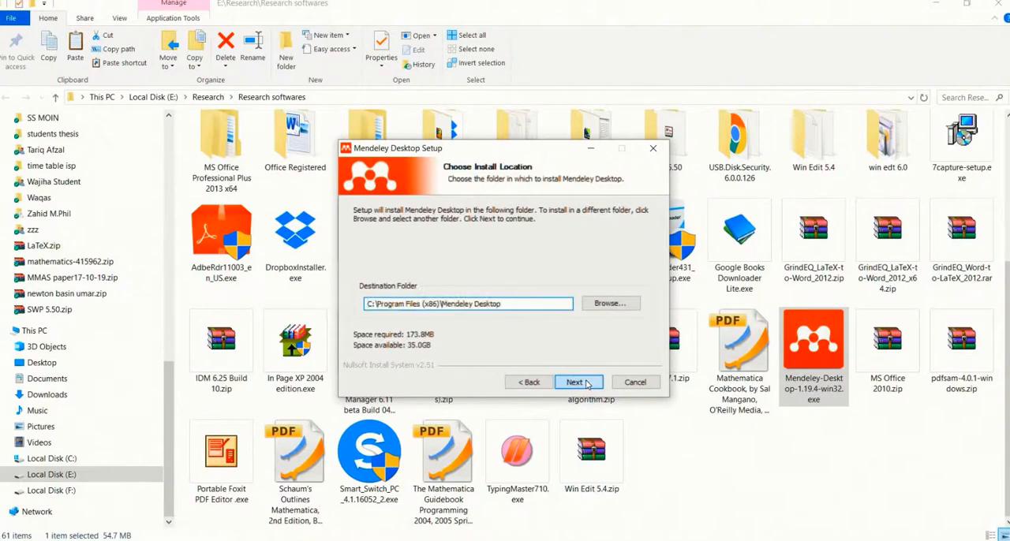
left_click(586, 383)
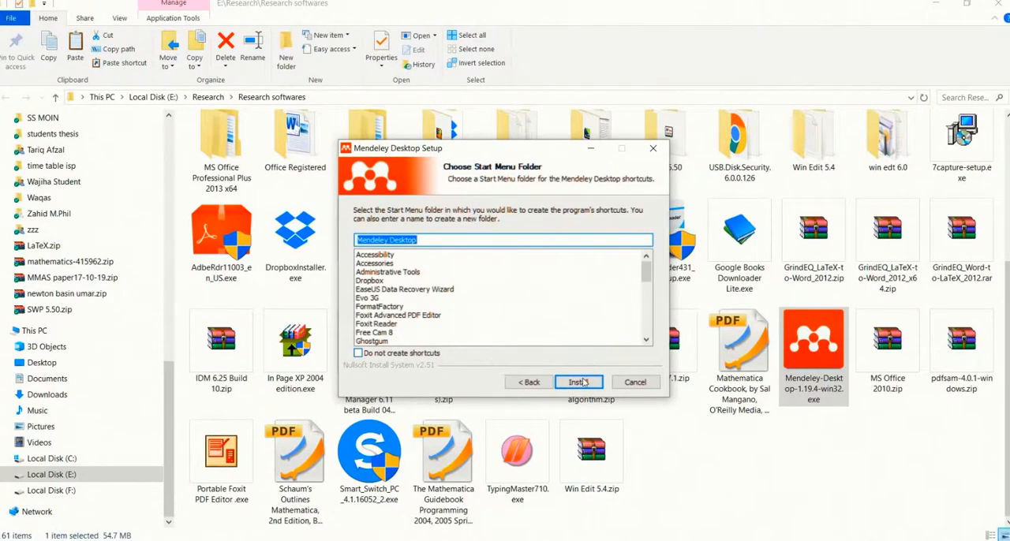
left_click(578, 381)
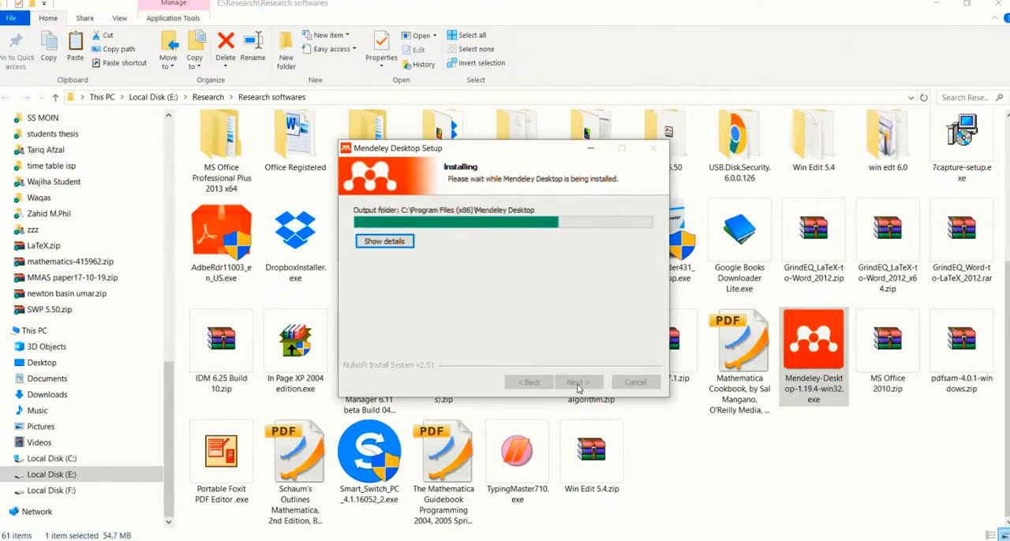
left_click(584, 383)
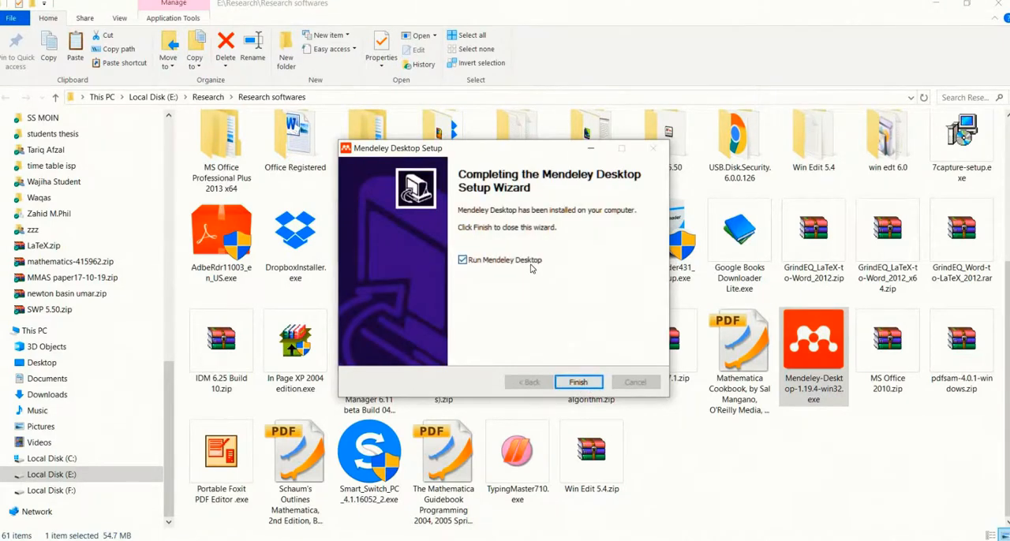
left_click(567, 382)
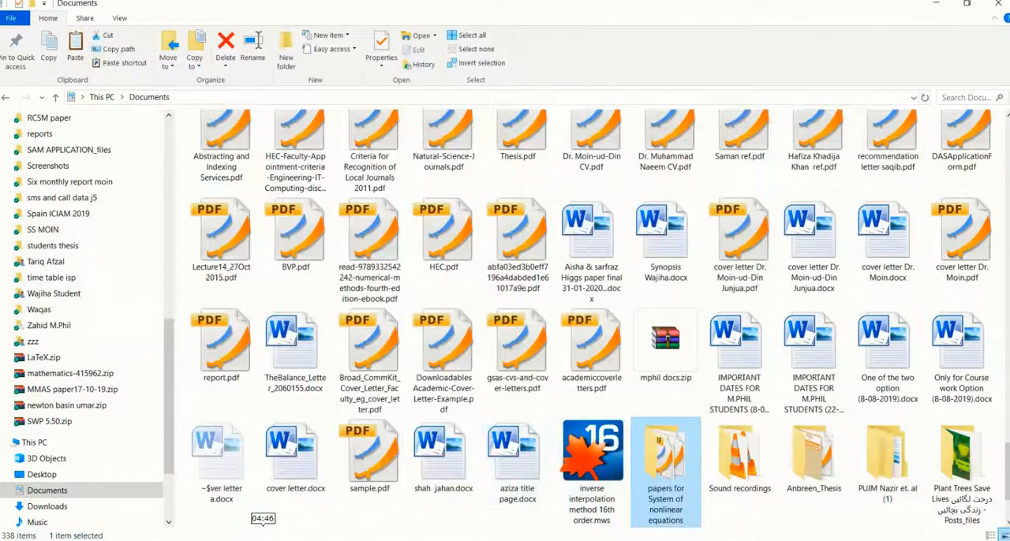
Launch the newly installed Mendeley Desktop application
key("super")
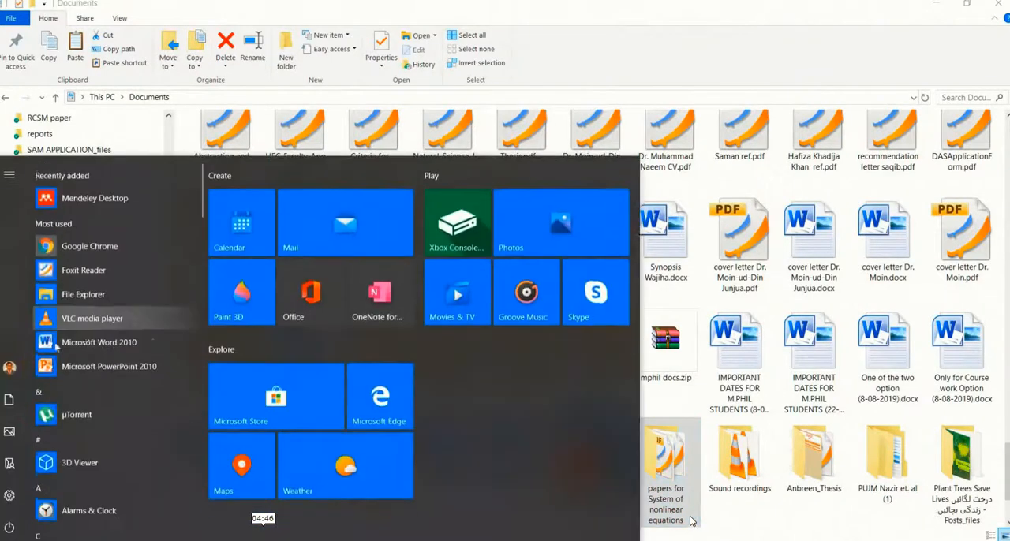
left_click(129, 204)
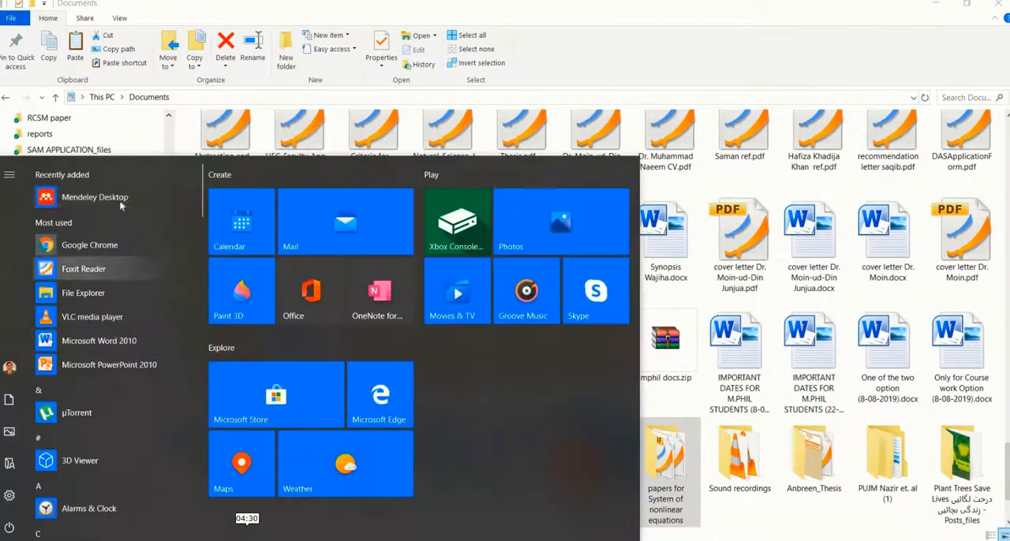
left_click(121, 206)
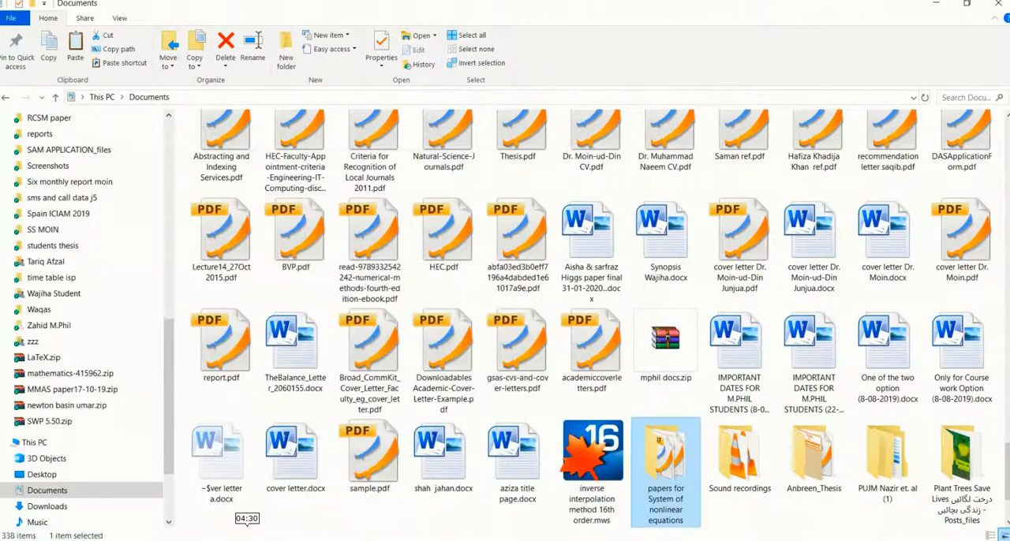
left_click(8, 540)
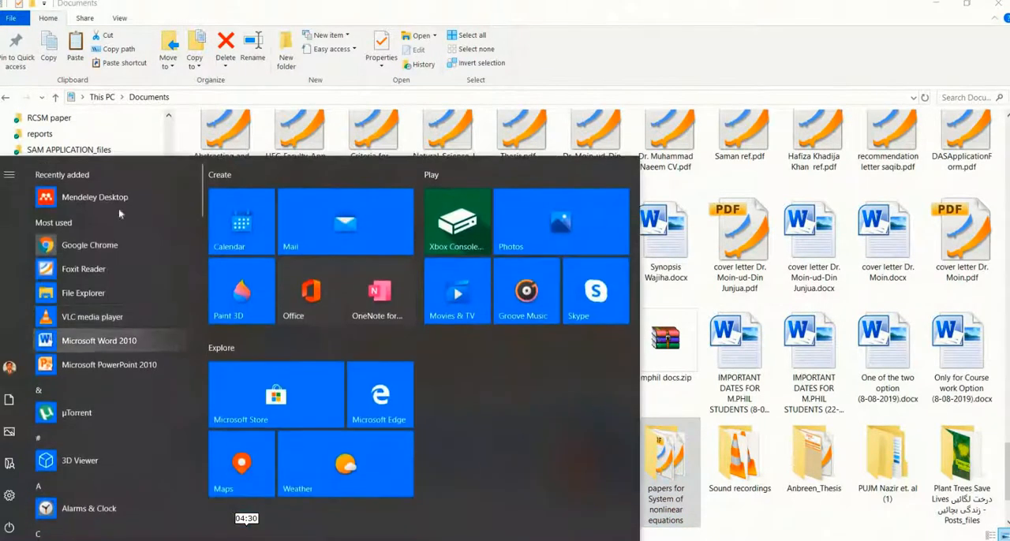
left_click(121, 203)
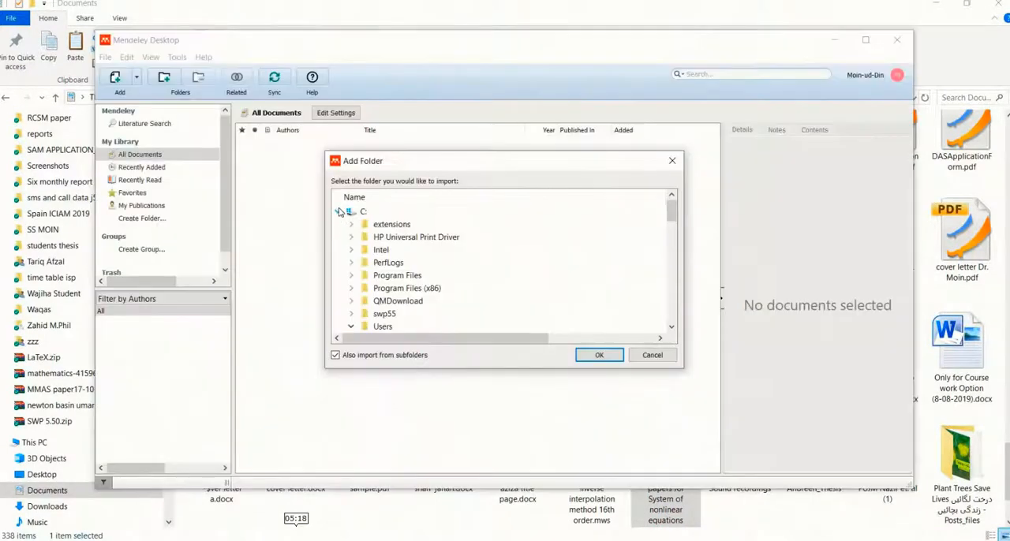
Import the folder "papers for System of nonlinear equations" from the user's documents into the library, including its subfolders
scroll(376, 277, "down", 6)
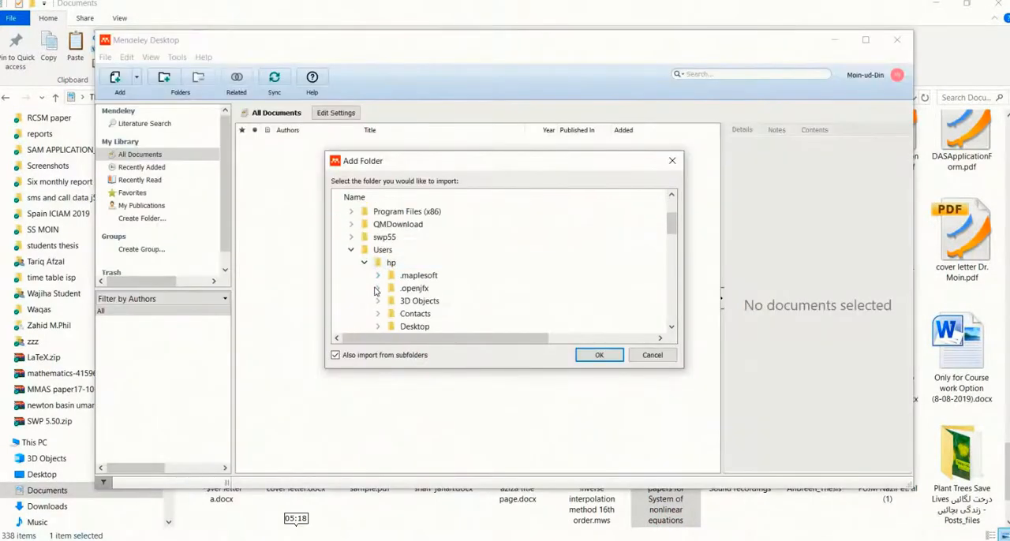
scroll(469, 296, "down", 2)
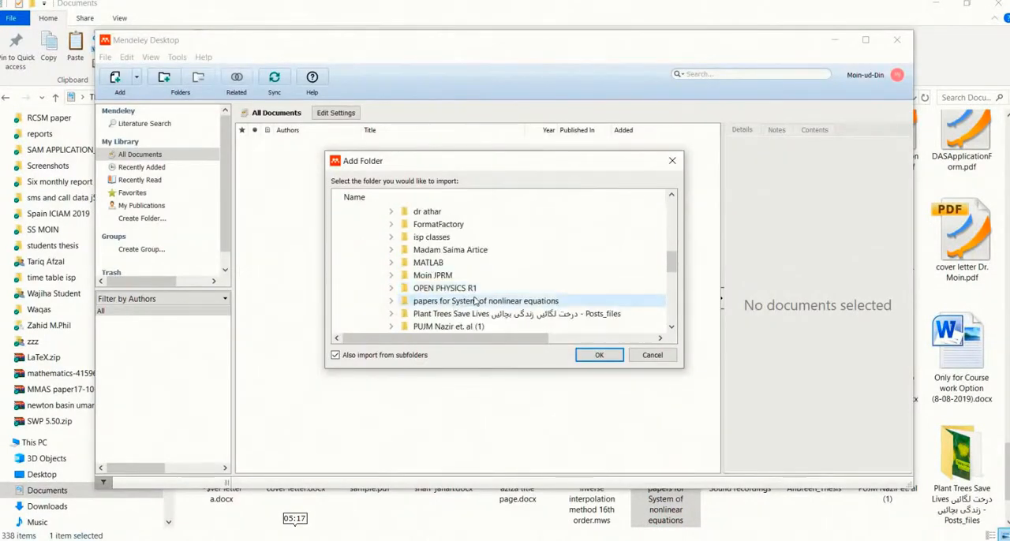
left_click(478, 300)
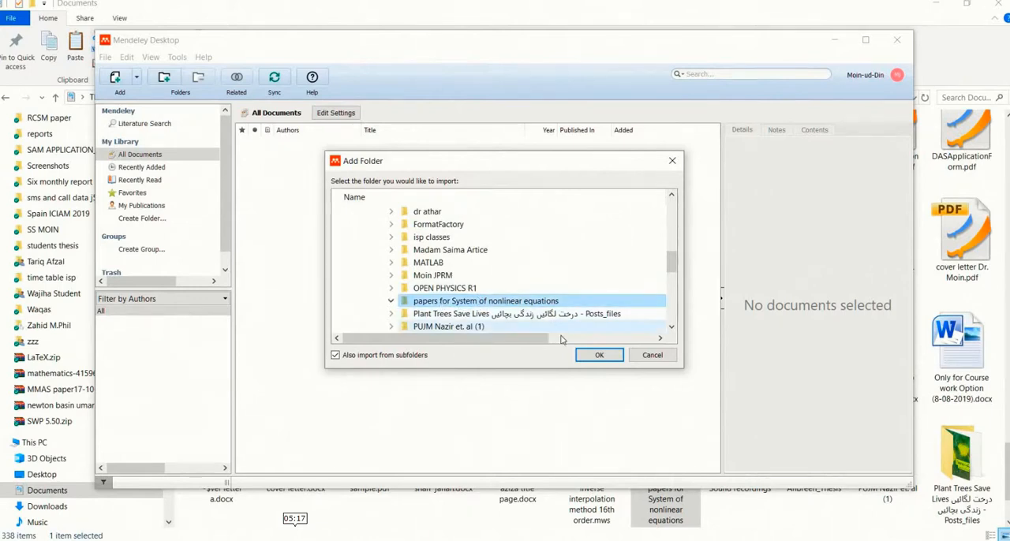
left_click(598, 355)
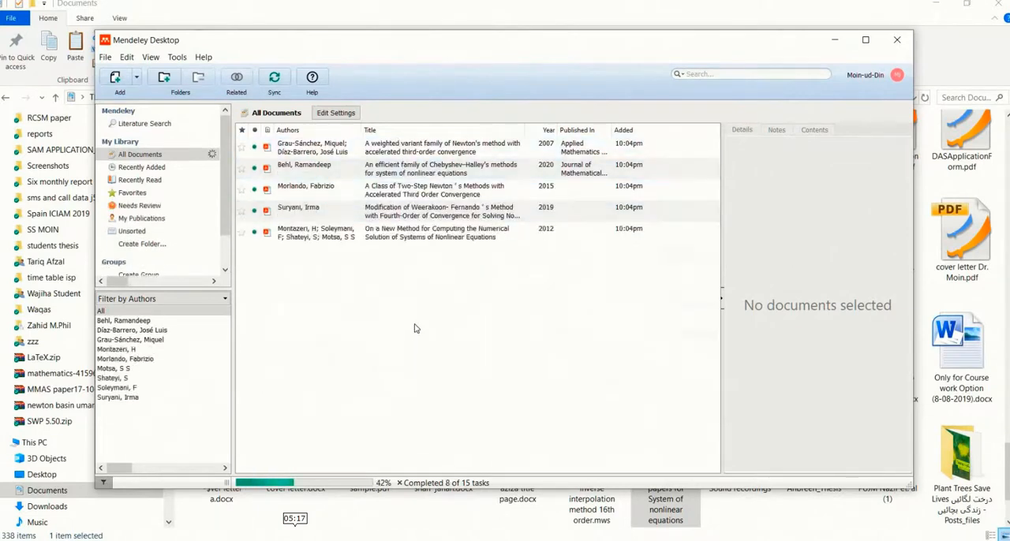
Look through the bibliographic details of the first five imported papers in All Documents
left_click(552, 297)
key("ctrl+a")
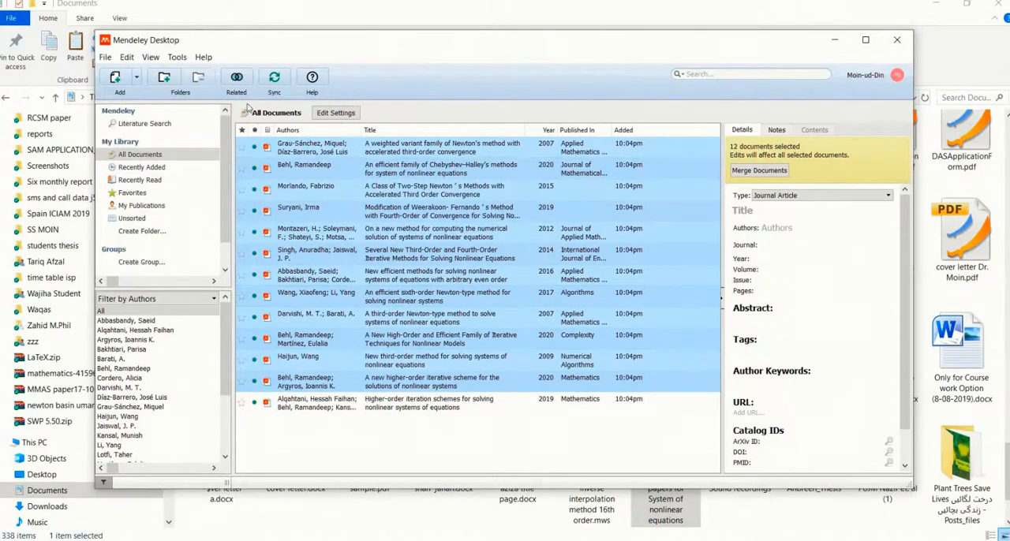
left_click(511, 457)
left_click(377, 147)
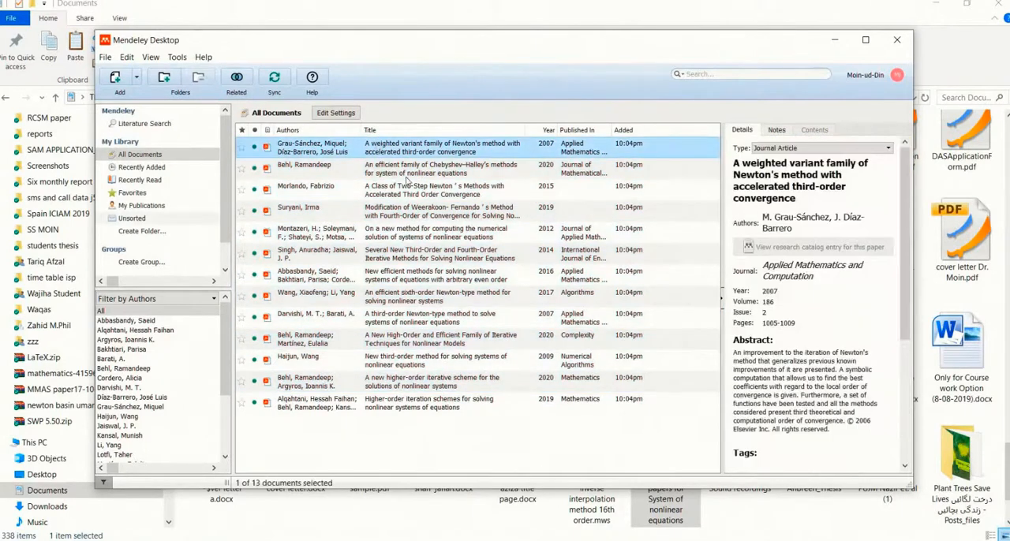
left_click(423, 177)
left_click(424, 193)
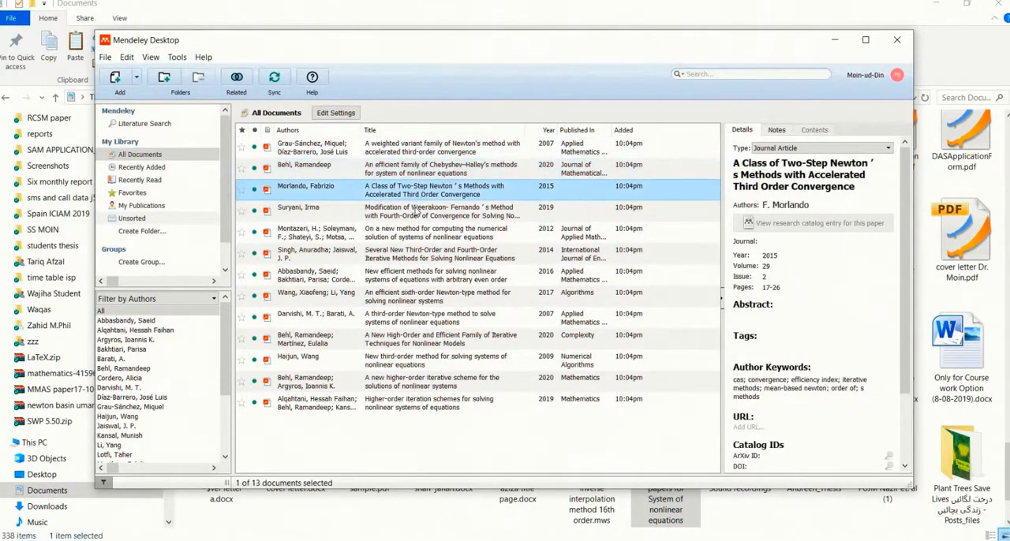
left_click(418, 213)
left_click(411, 236)
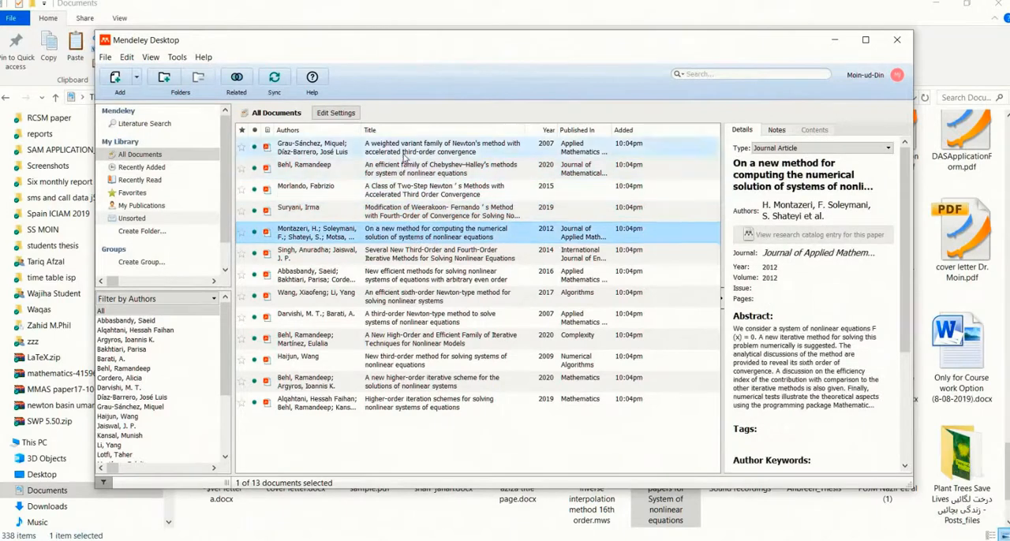
Review all details of "A weighted variant family of Newton's method", from journal data and abstract to keywords, catalog IDs and attached file
left_click(437, 154)
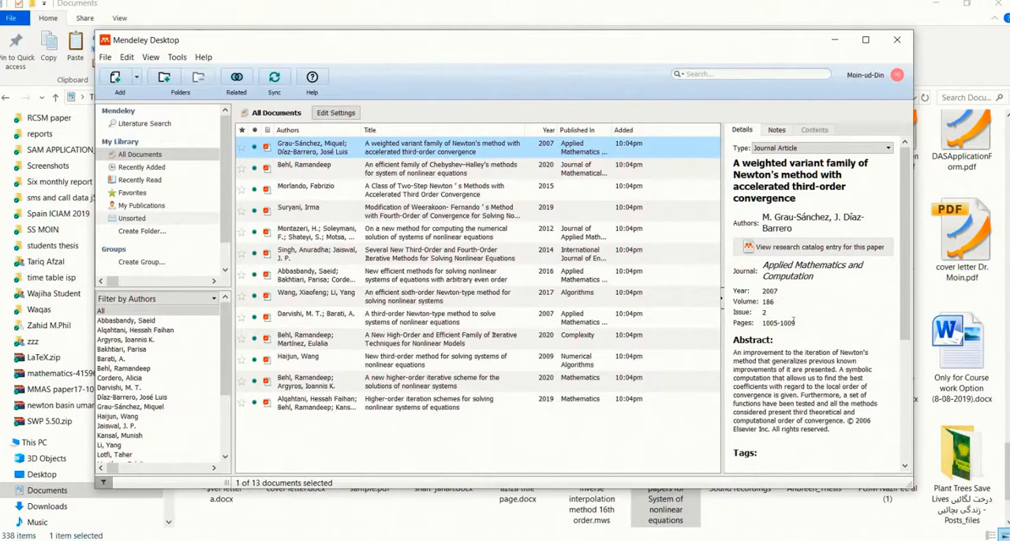
scroll(798, 464, "down", 3)
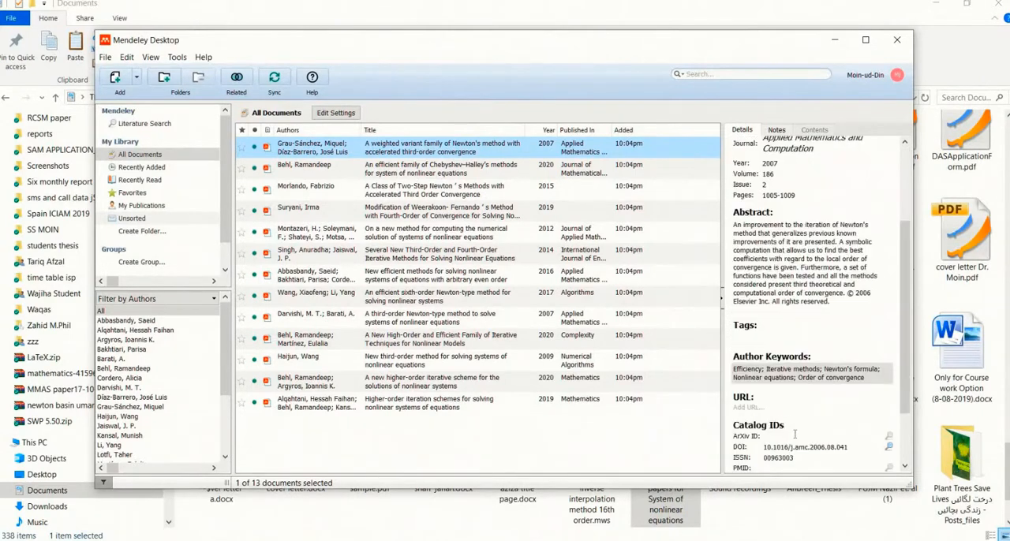
scroll(783, 414, "down", 1)
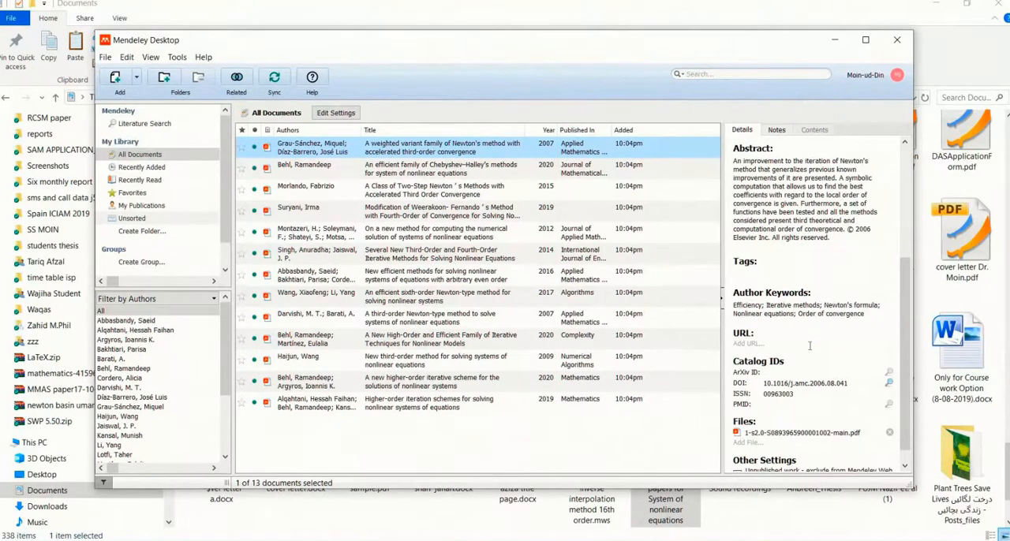
scroll(808, 344, "down", 1)
scroll(799, 323, "up", 5)
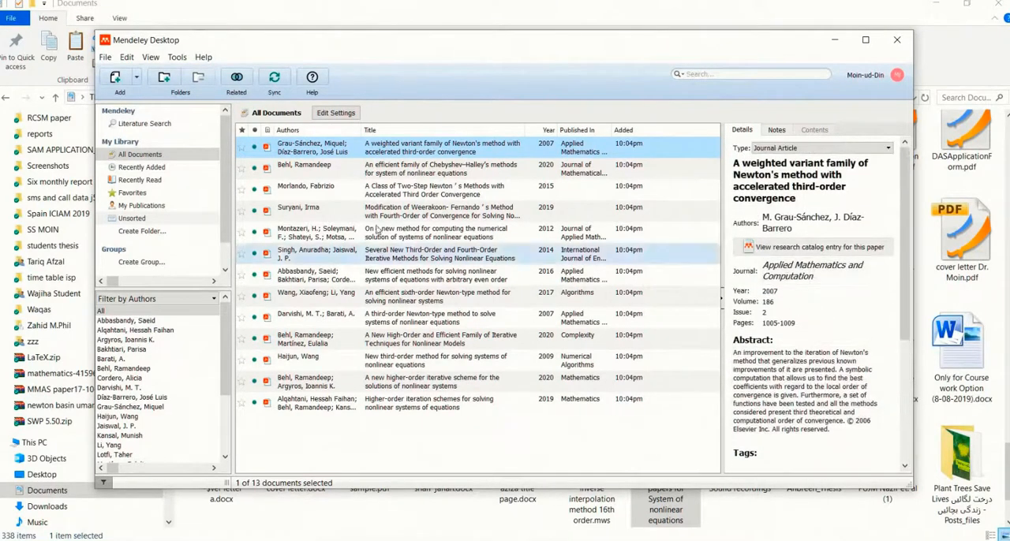
Review the full details of the 2020 paper "An efficient family of Chebyshev–Halley's methods", including abstract, publisher, URL and DOI
left_click(552, 169)
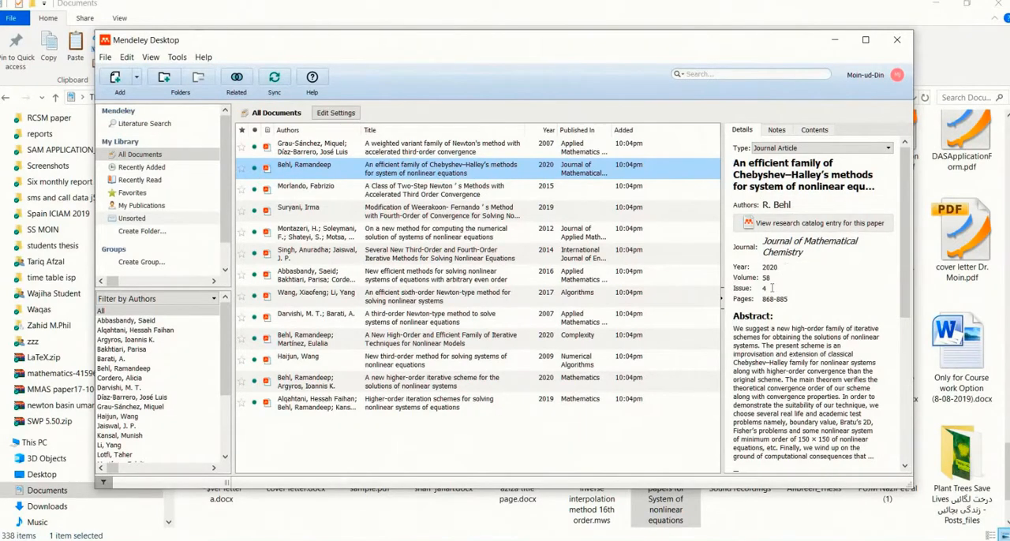
scroll(764, 438, "down", 3)
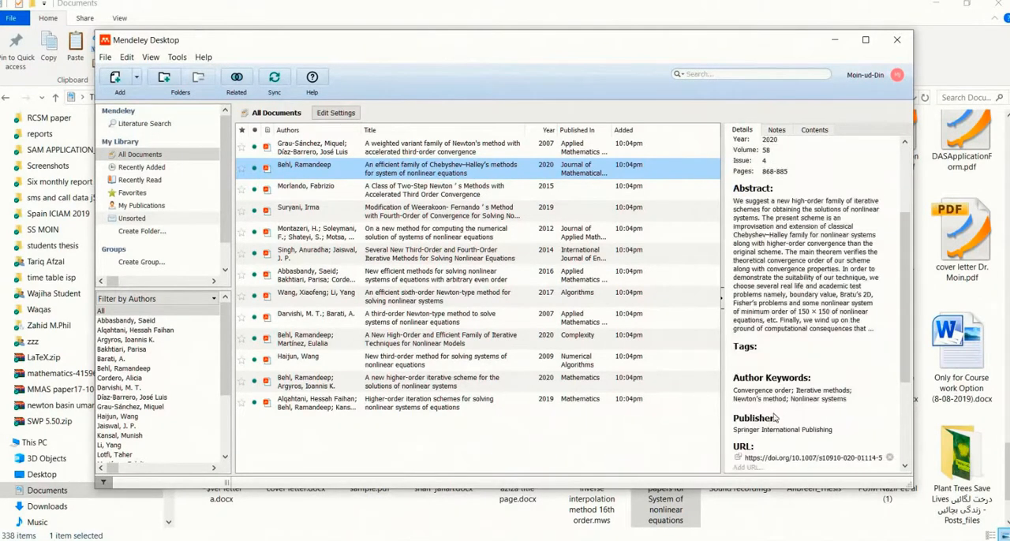
scroll(780, 444, "down", 3)
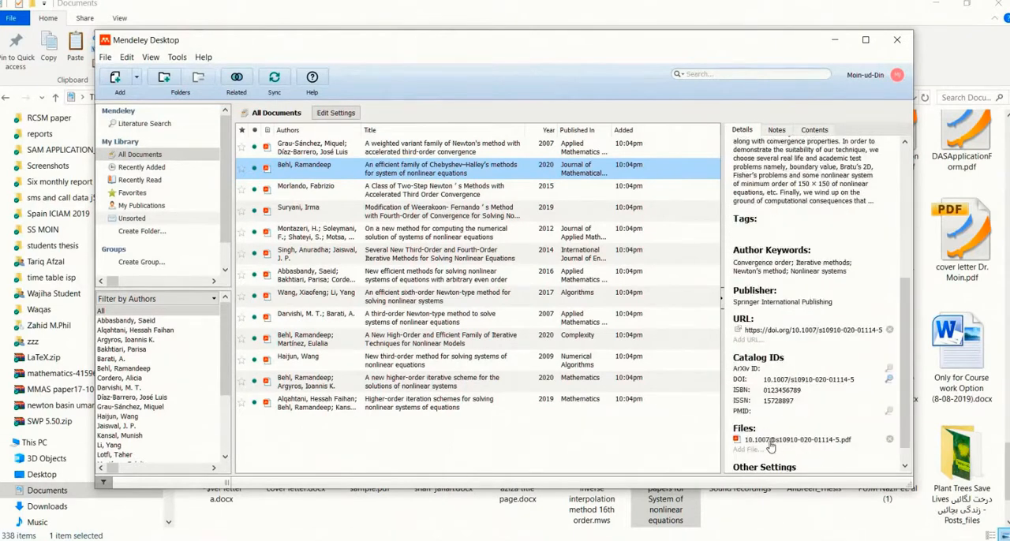
scroll(769, 446, "down", 1)
scroll(767, 442, "up", 7)
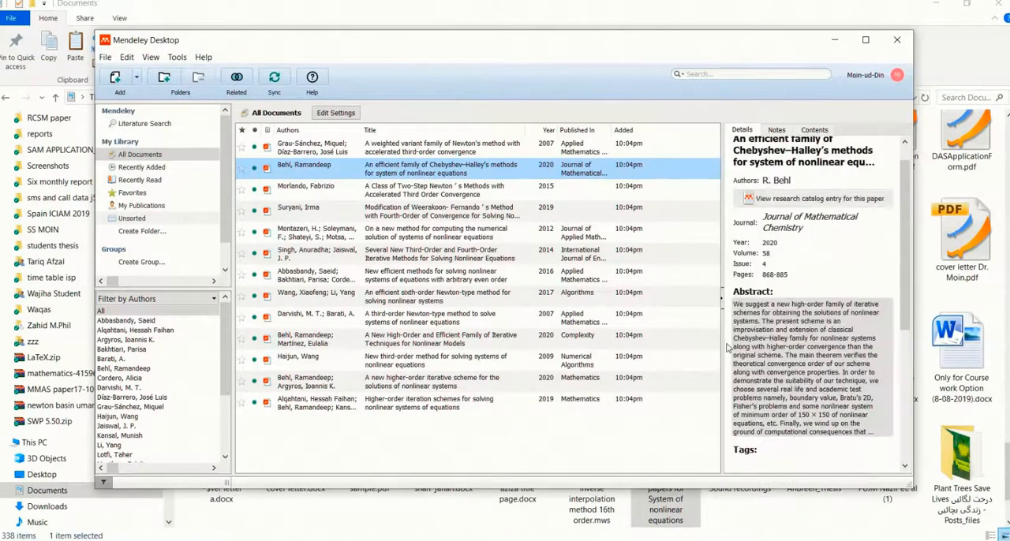
left_click(528, 438)
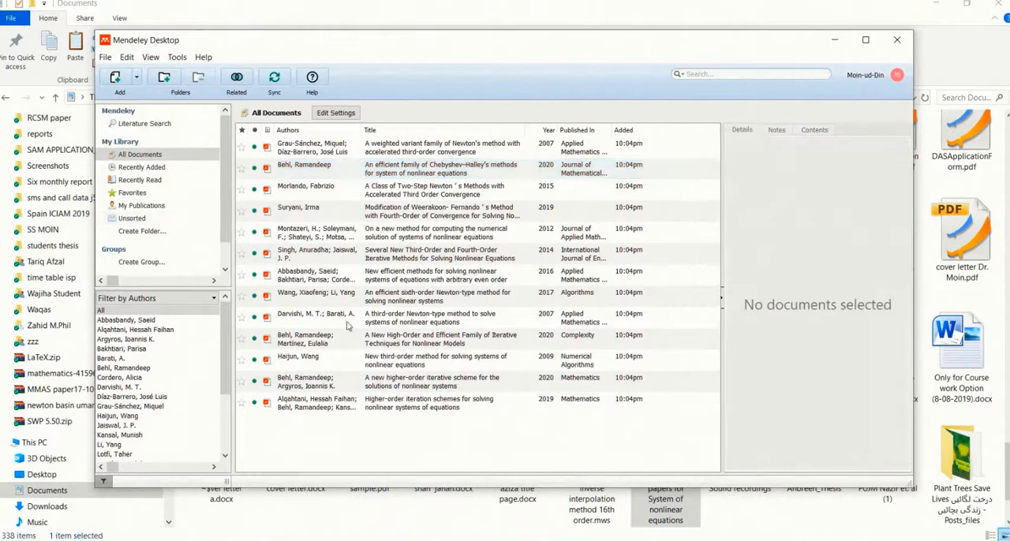
left_click(338, 144)
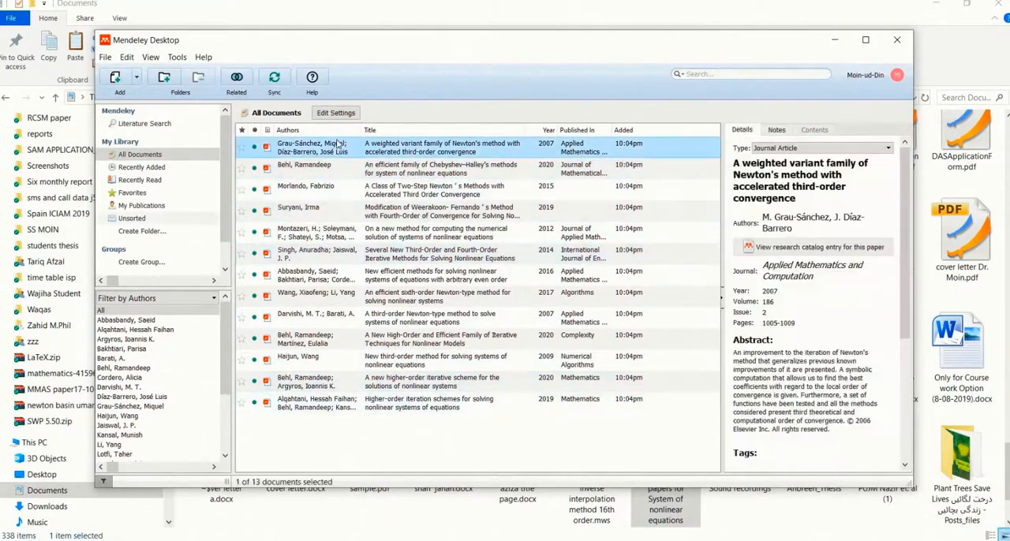
right_click(338, 143)
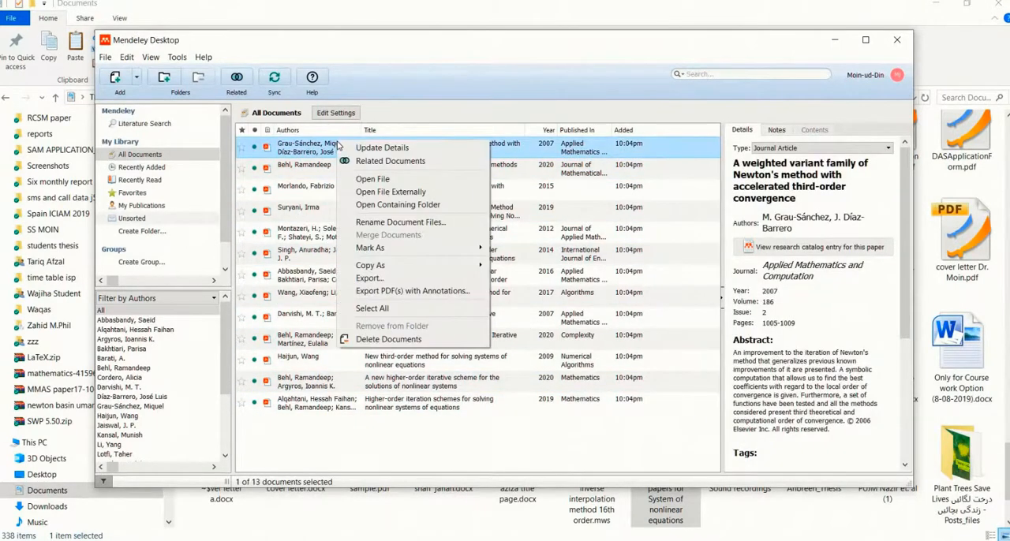
left_click(419, 444)
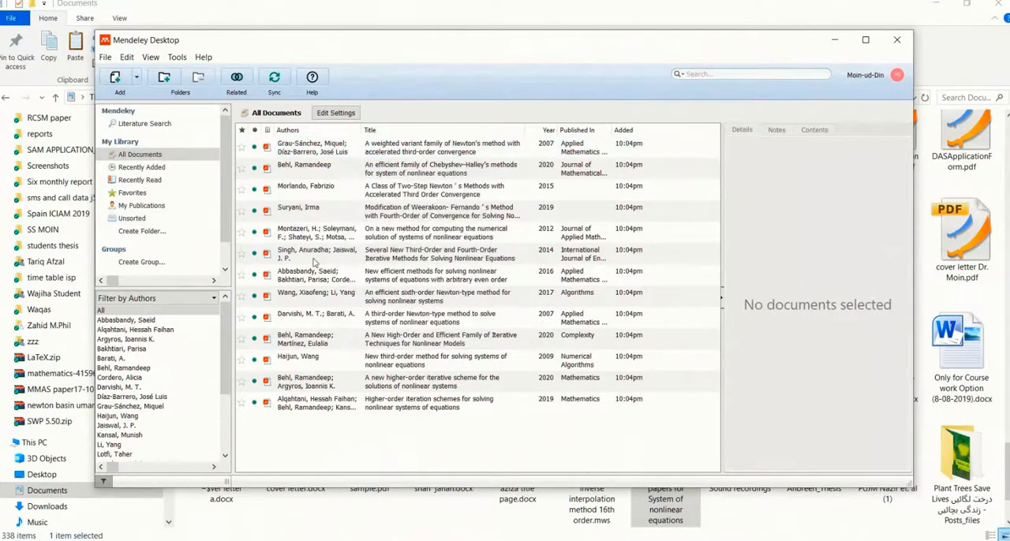
Select all papers in All Documents and copy them as formatted citations
left_click(301, 153)
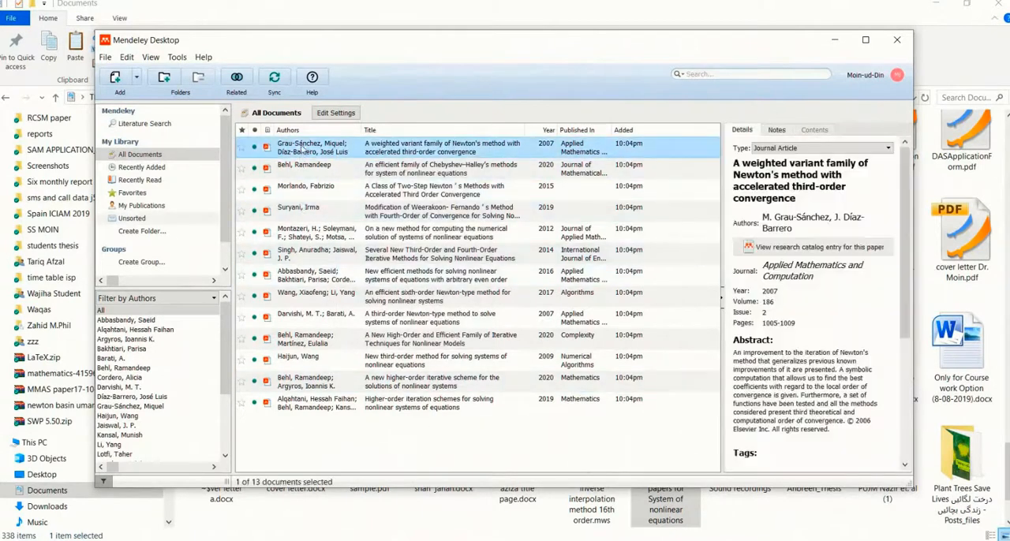
key("ctrl+a")
right_click(343, 144)
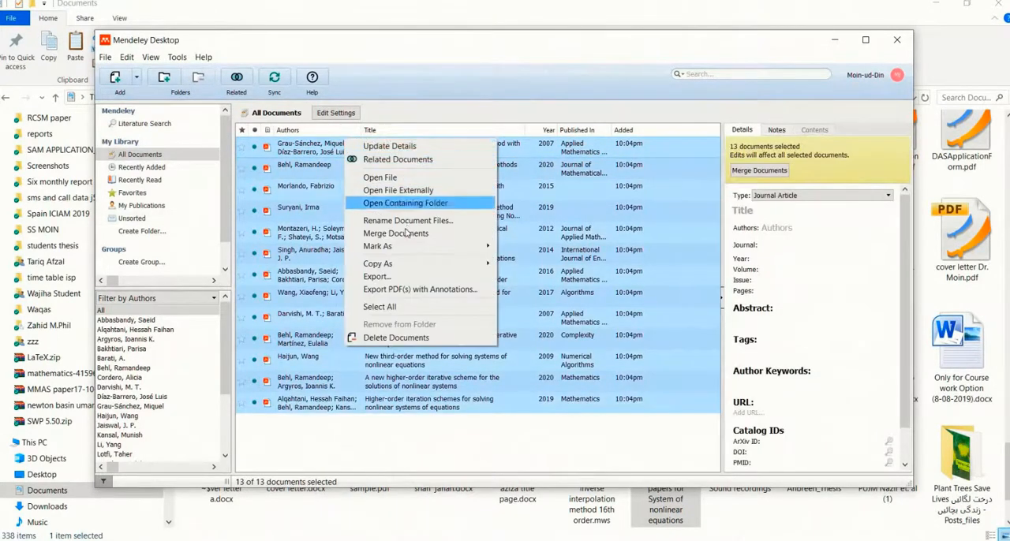
mouse_move(400, 267)
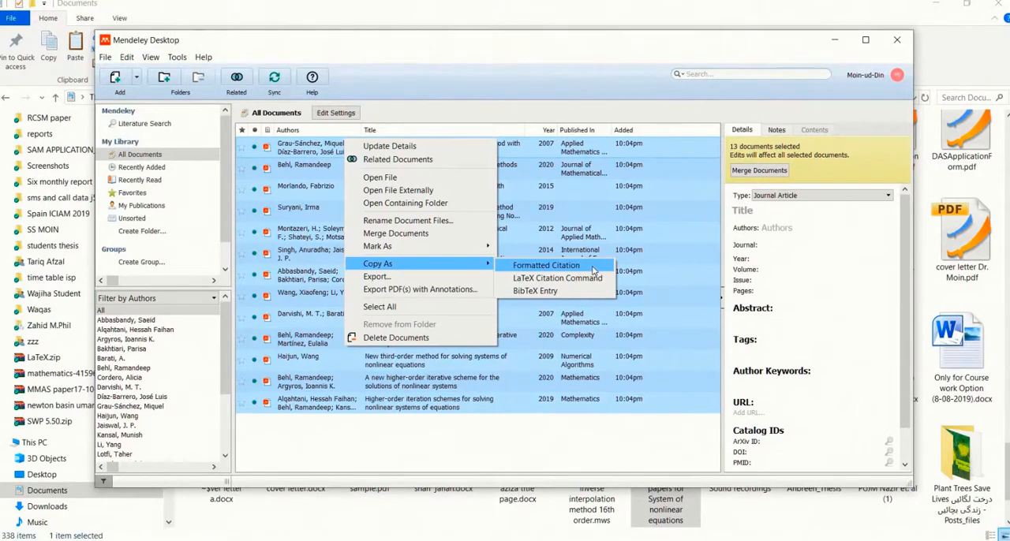
left_click(593, 261)
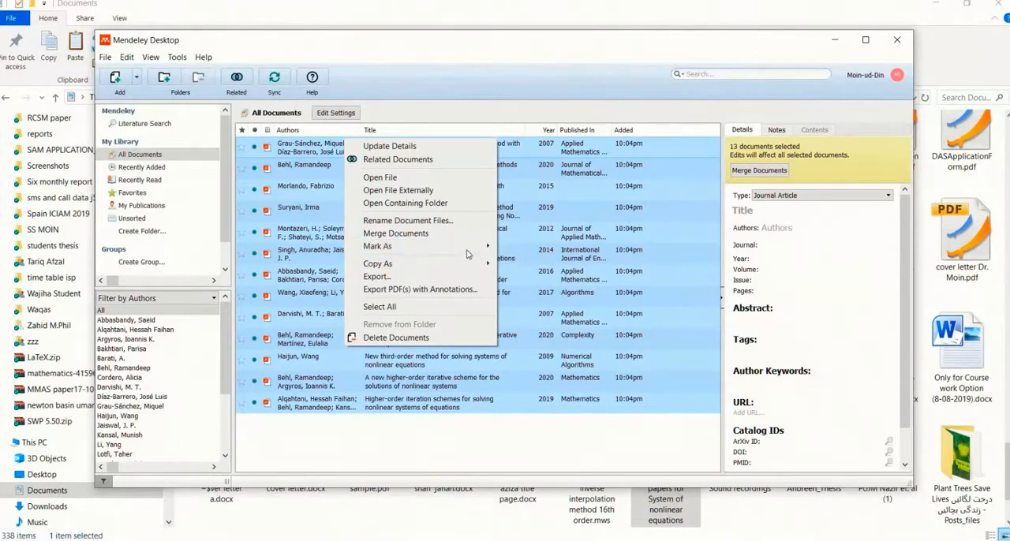
mouse_move(474, 263)
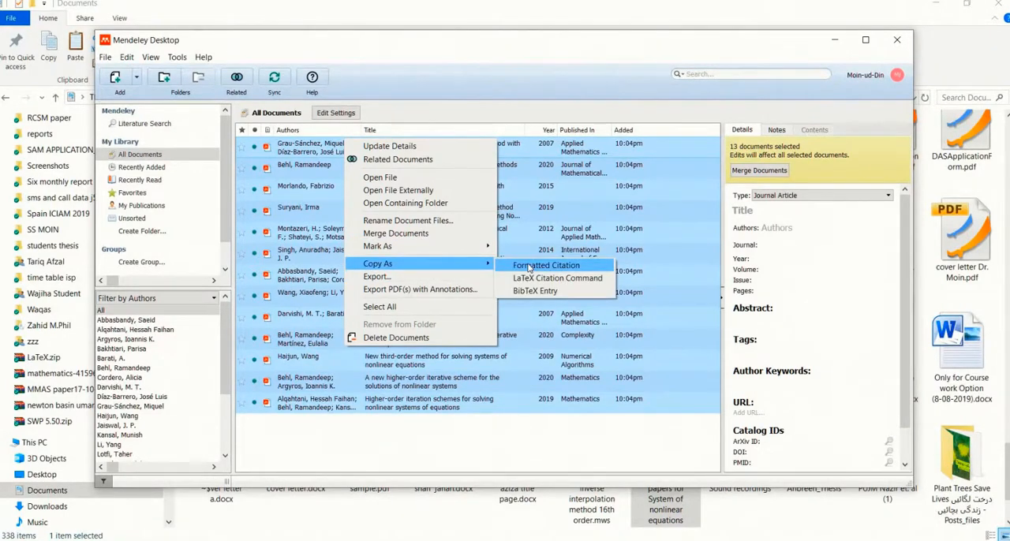
left_click(528, 268)
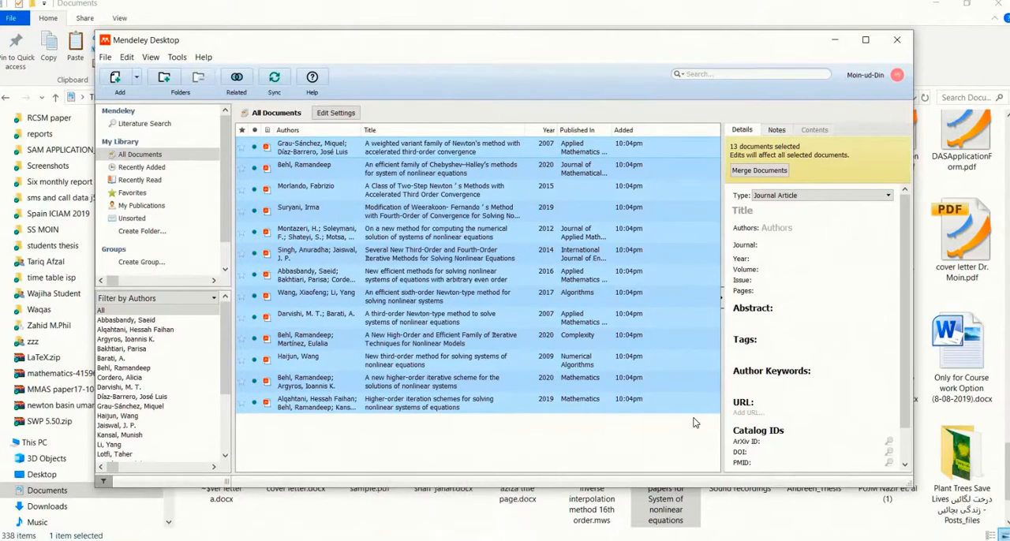
Switch to Word, dismiss the Office activation notice, paste the copied citations into the blank document and look through the numbered list
left_click(814, 539)
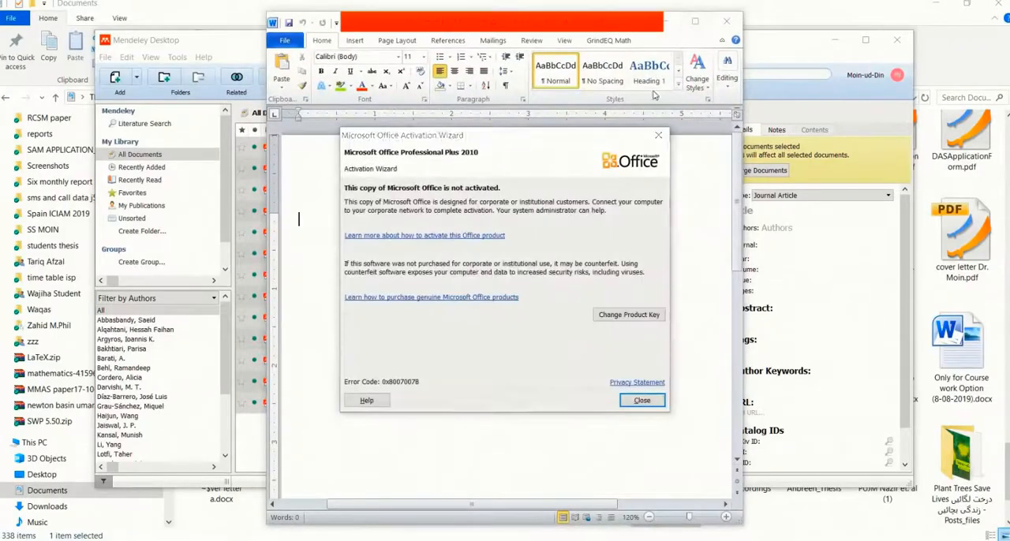
left_click(659, 135)
left_click(694, 22)
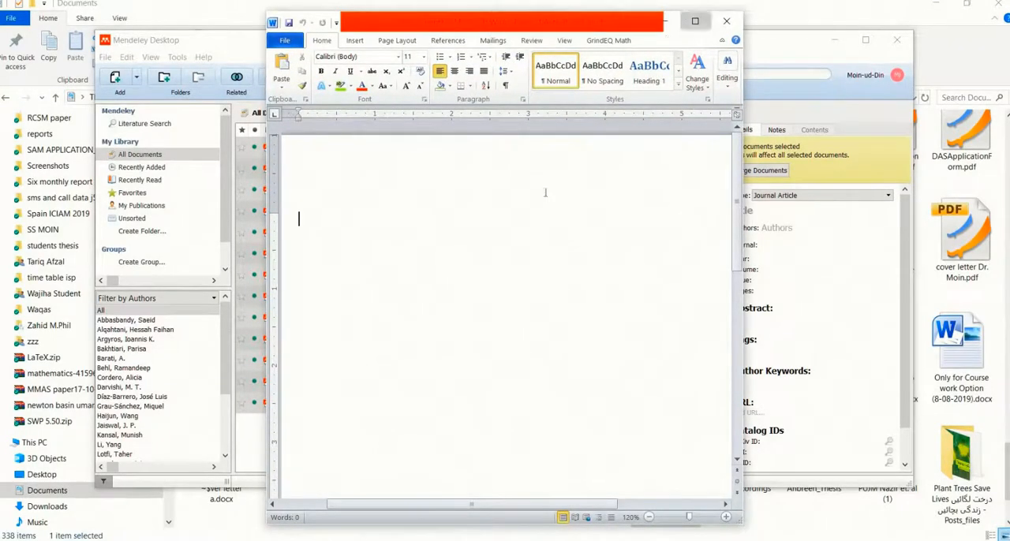
key("ctrl+v")
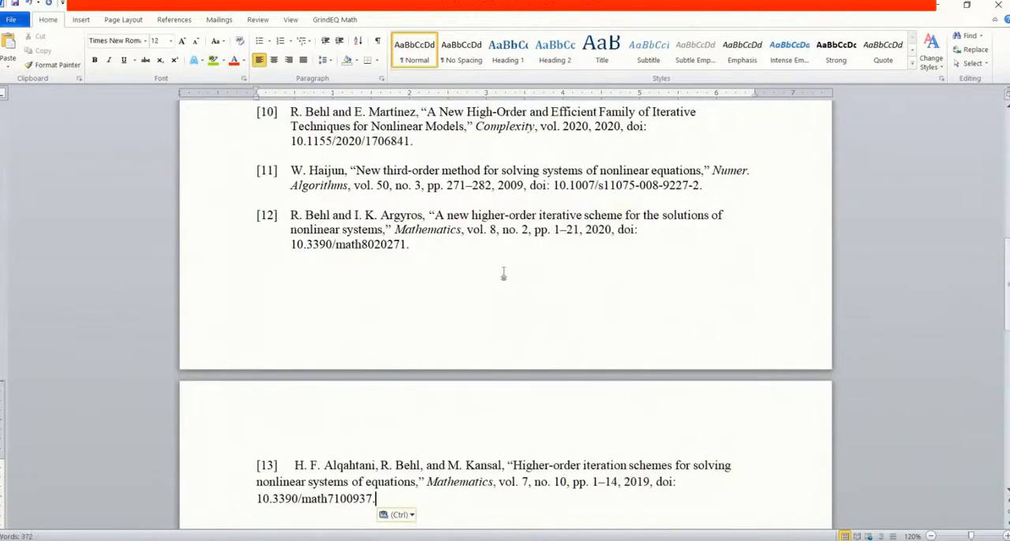
scroll(503, 274, "down", 3)
scroll(512, 282, "up", 4)
scroll(511, 282, "up", 8)
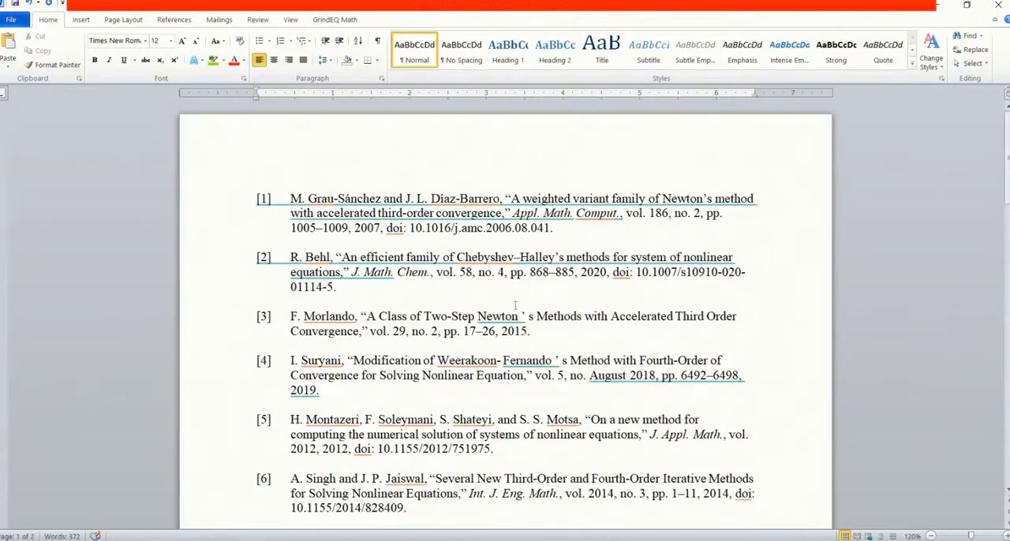
scroll(473, 232, "down", 8)
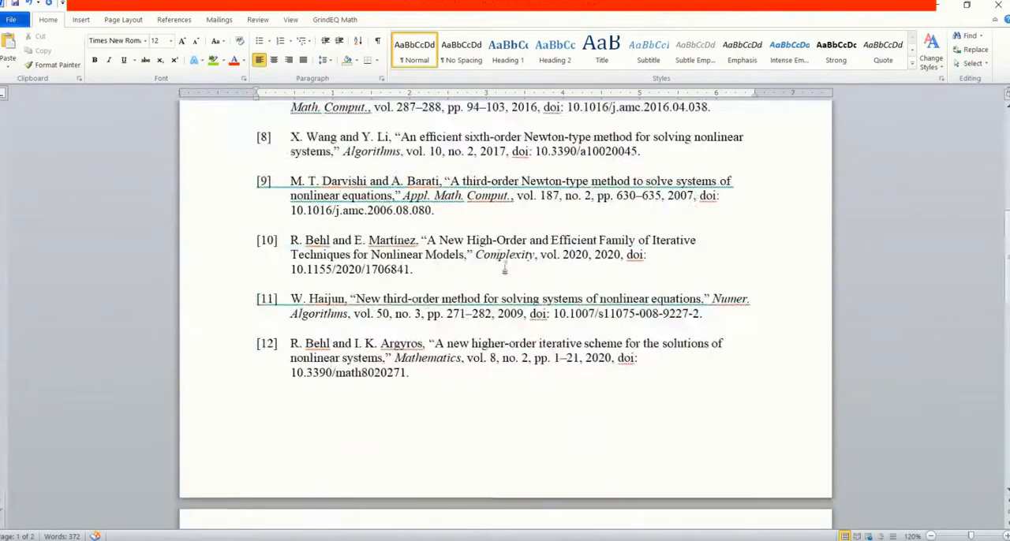
scroll(505, 264, "up", 8)
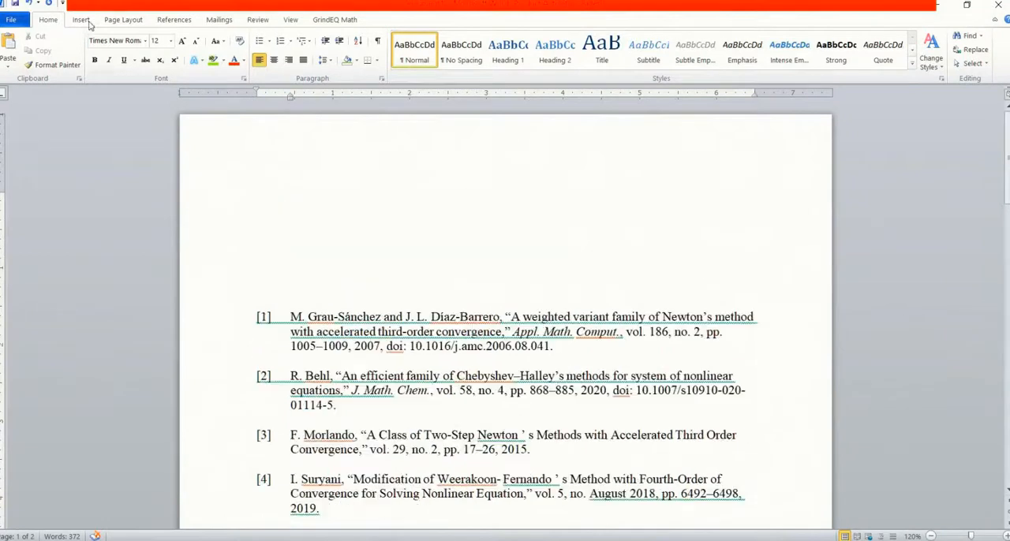
Examine Word's citation tools for the reference list, including the bibliography styles and the options for inserting a citation
left_click(86, 22)
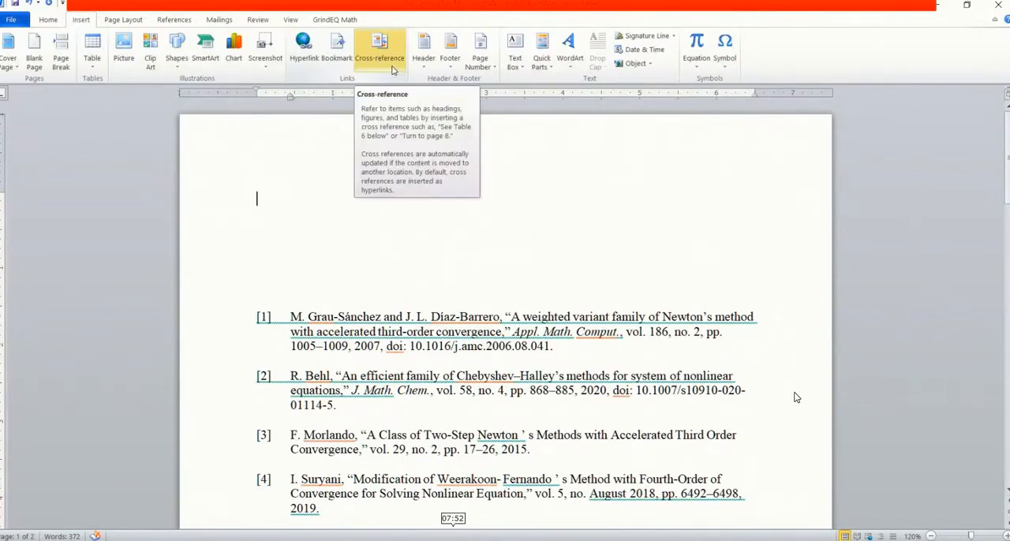
left_click(174, 20)
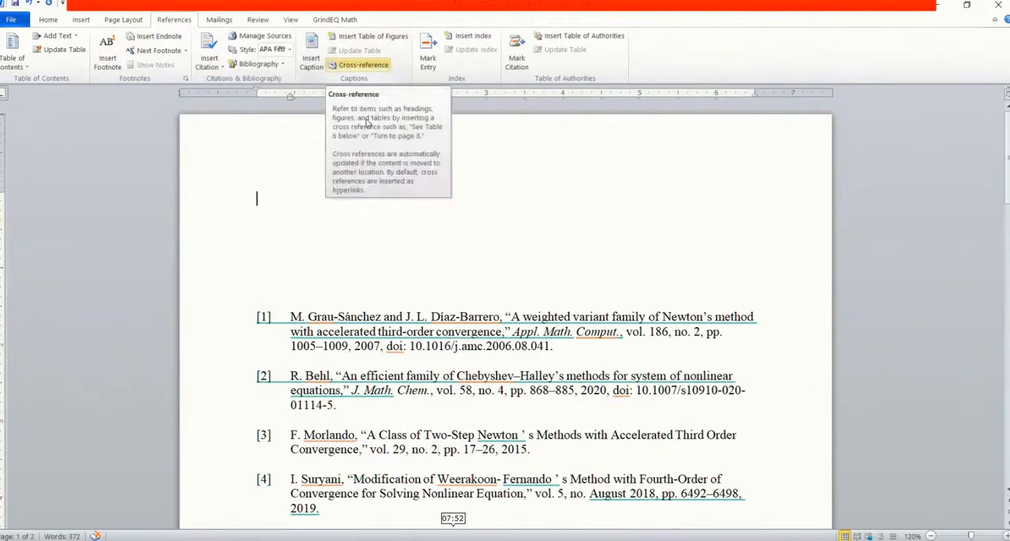
left_click(290, 52)
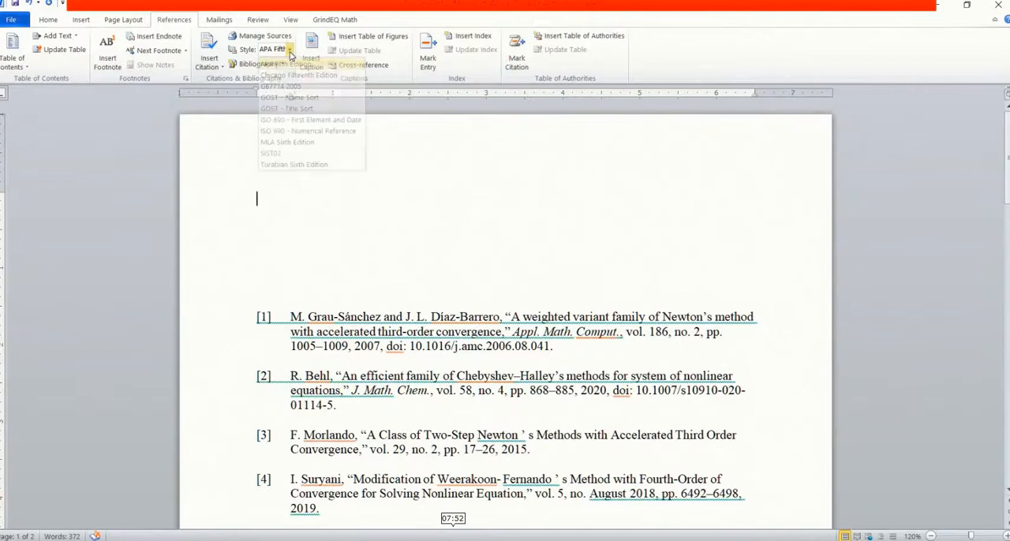
left_click(290, 54)
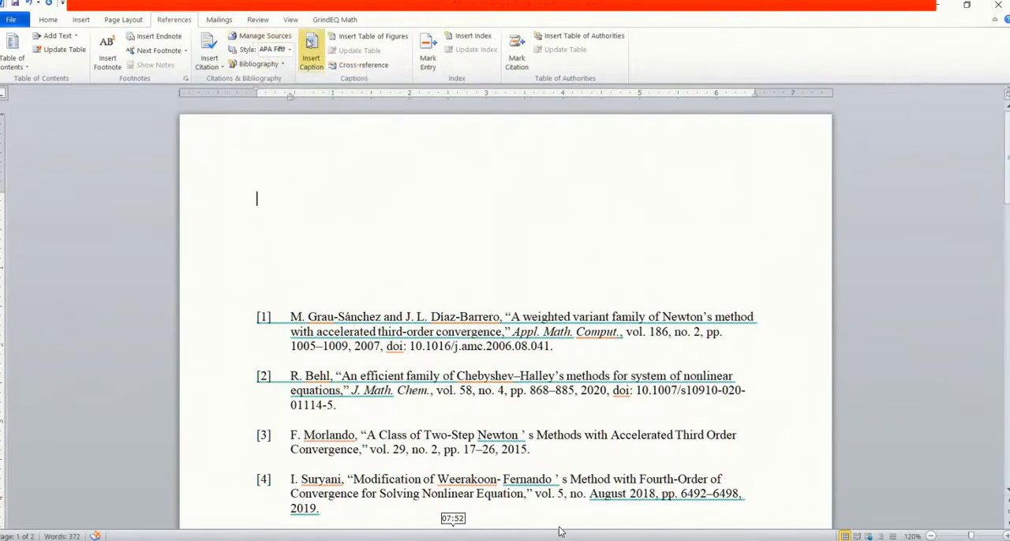
left_click(219, 49)
left_click(219, 49)
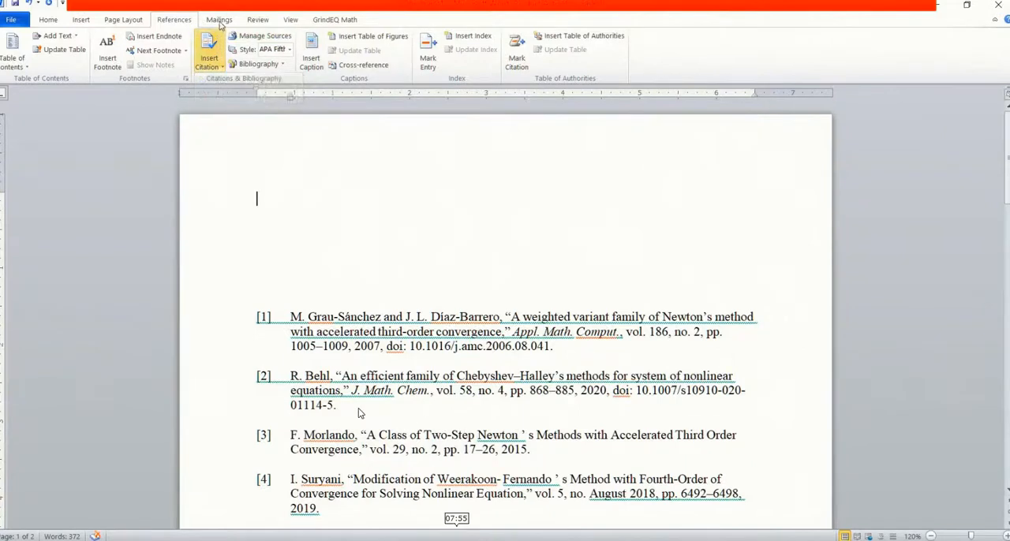
left_click(290, 50)
left_click(290, 50)
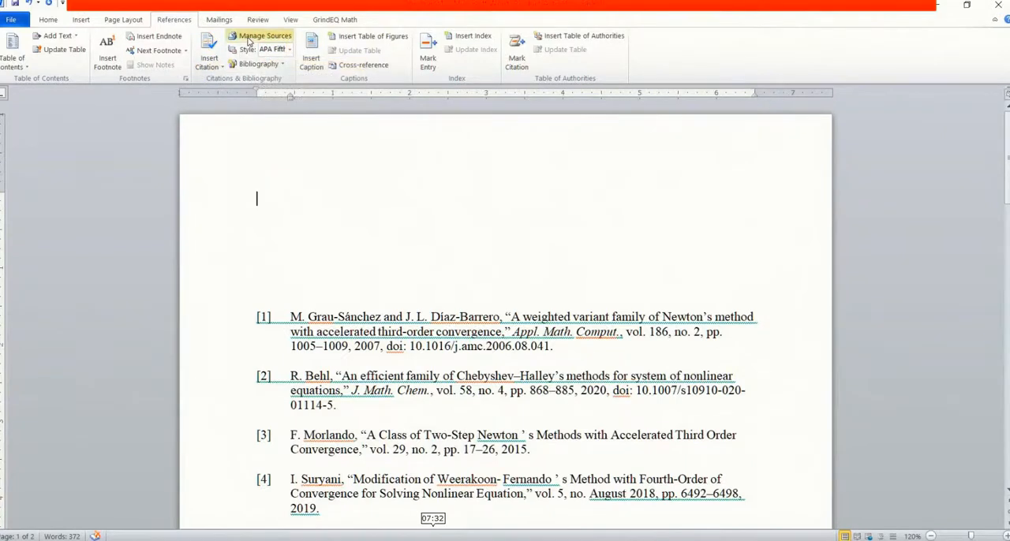
left_click(210, 52)
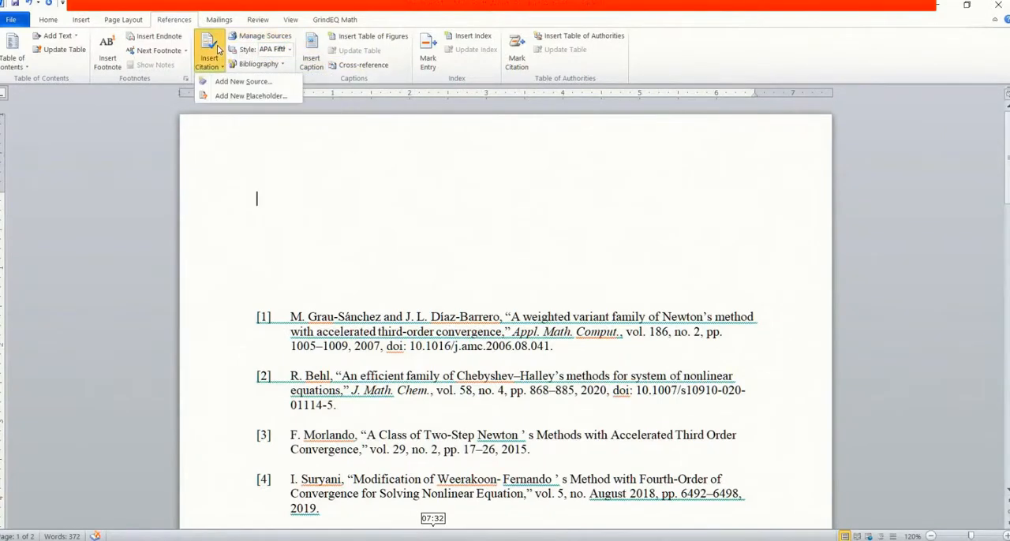
left_click(366, 126)
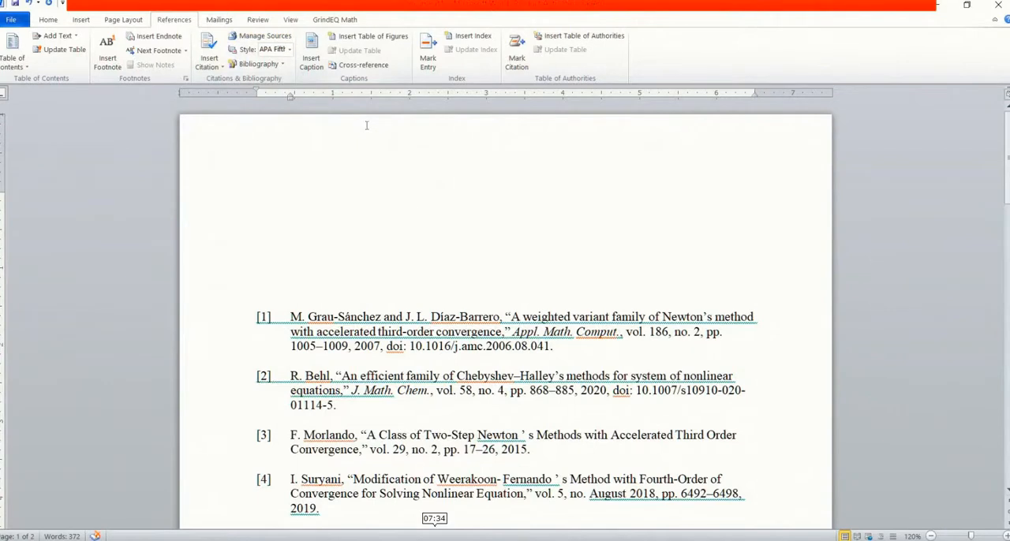
left_click(291, 50)
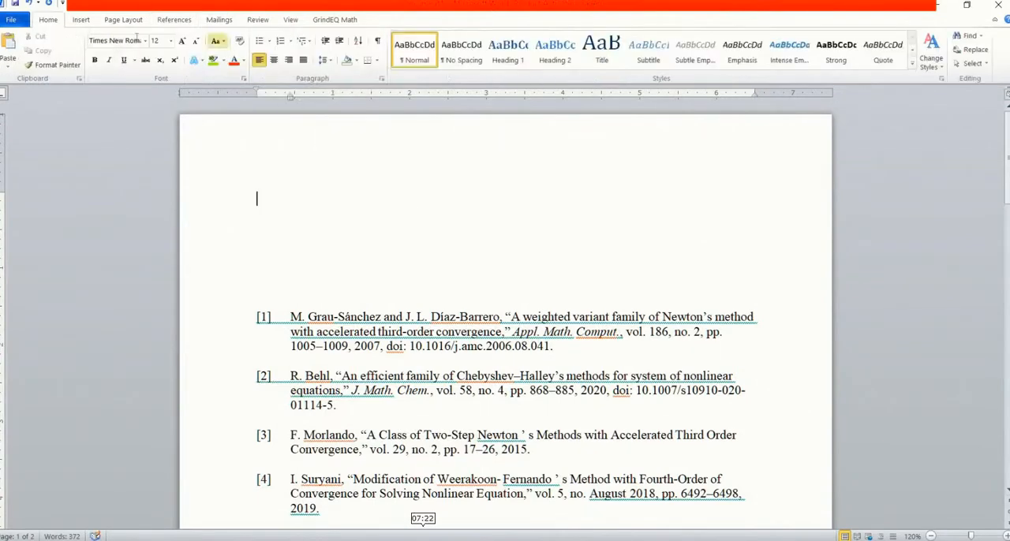
left_click(81, 19)
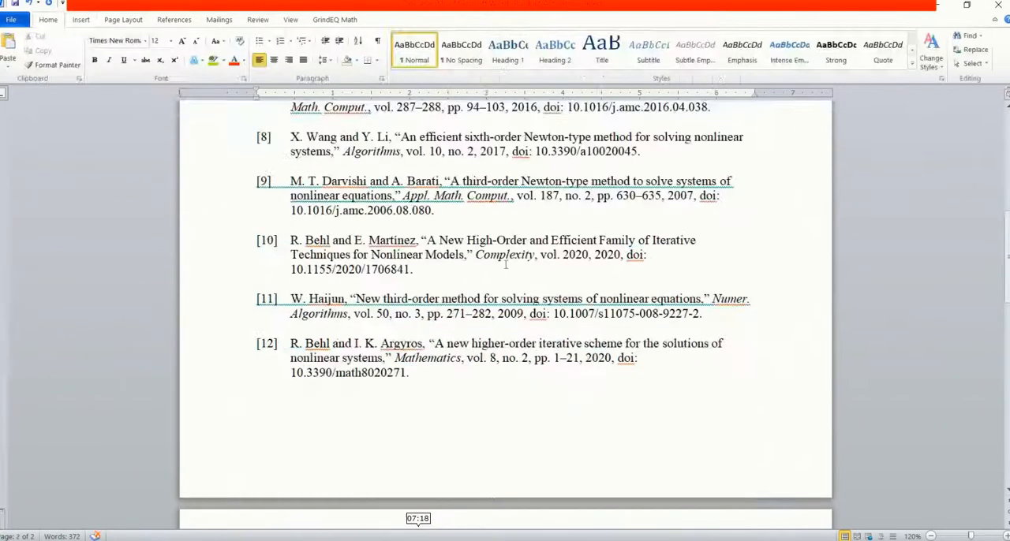
scroll(484, 253, "up", 10)
left_click(406, 178)
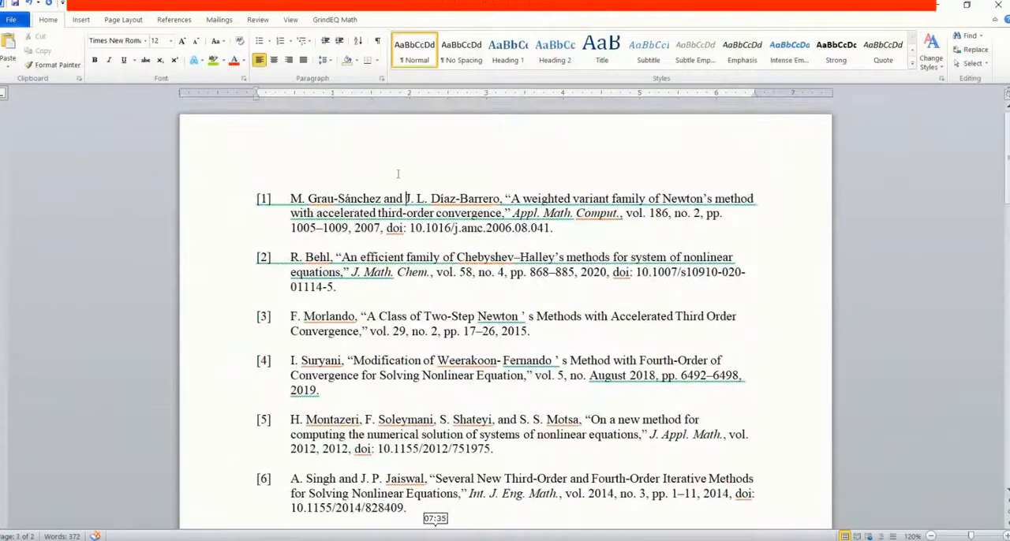
left_click(294, 172)
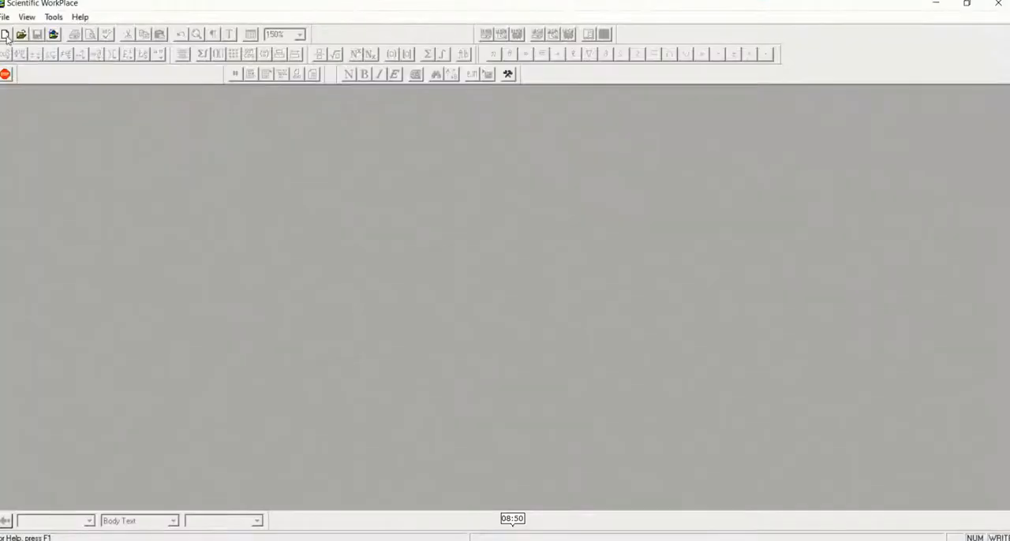
Switch to Scientific WorkPlace and create a new document from the AMS Journal Article shell in Articles
left_click(5, 35)
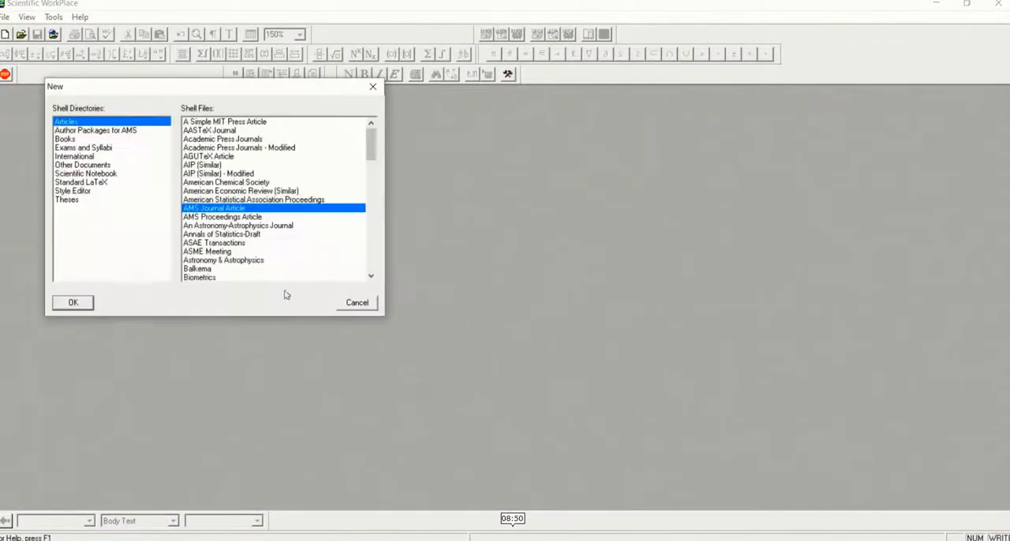
left_click(72, 303)
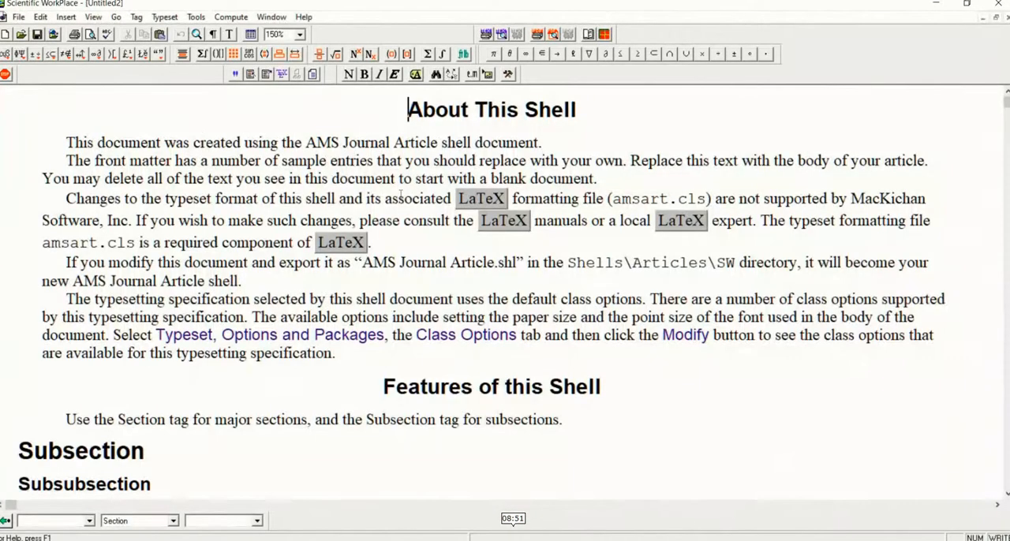
Delete all the sample bibliography entries, from AmPetr92 to Reid87, at the end of the document
scroll(738, 185, "down", 20)
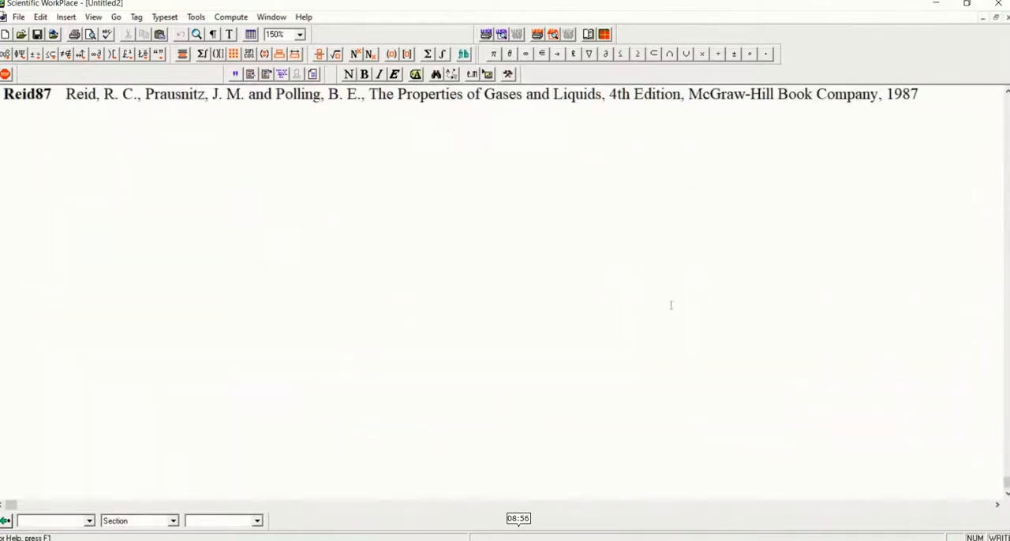
scroll(541, 320, "up", 3)
scroll(762, 294, "down", 3)
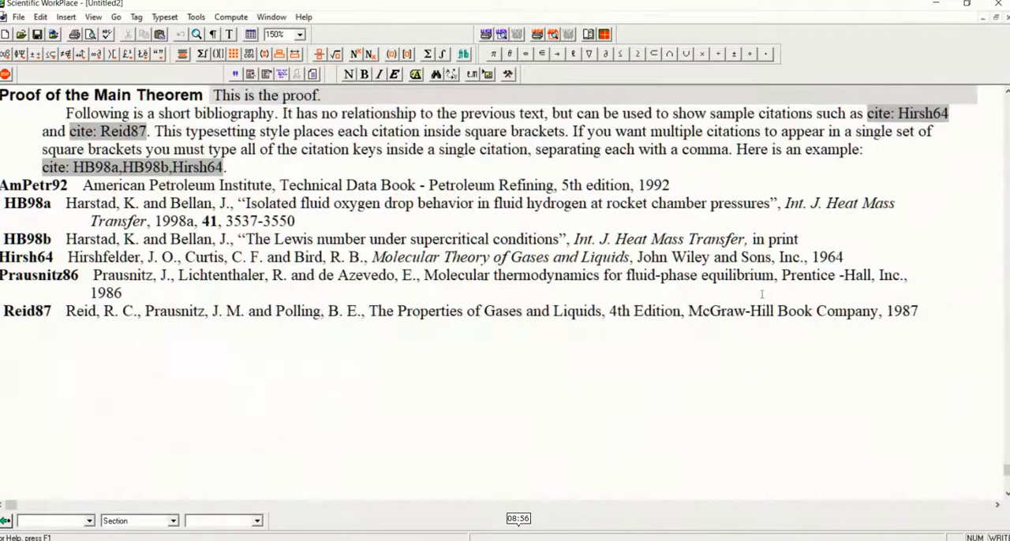
left_click_drag(927, 317, 82, 189)
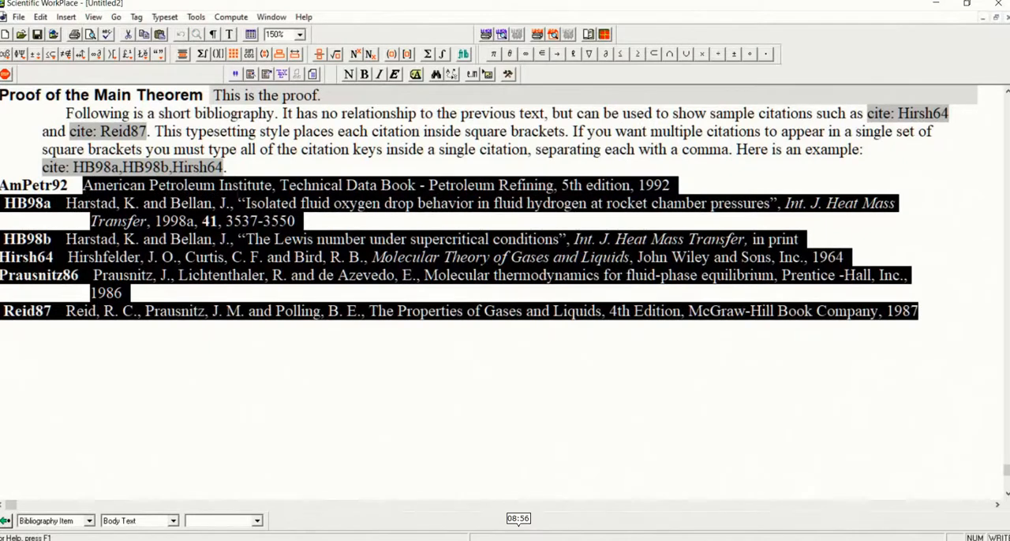
key("Delete")
key("BackSpace")
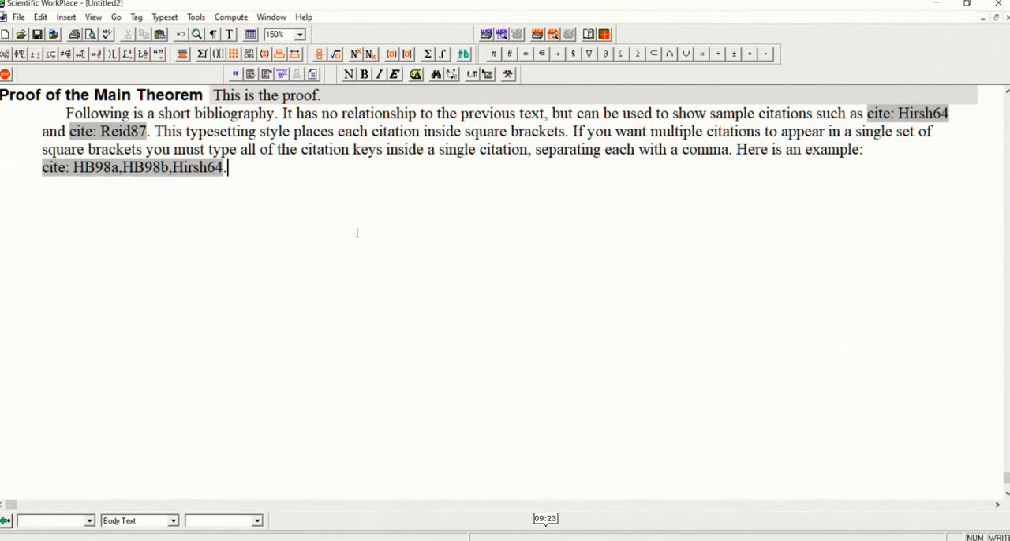
Insert blank lines after the sample citation paragraph and paste the copied reference list below them
key("Return")
key("Return")
key("Return")
key("ctrl+v")
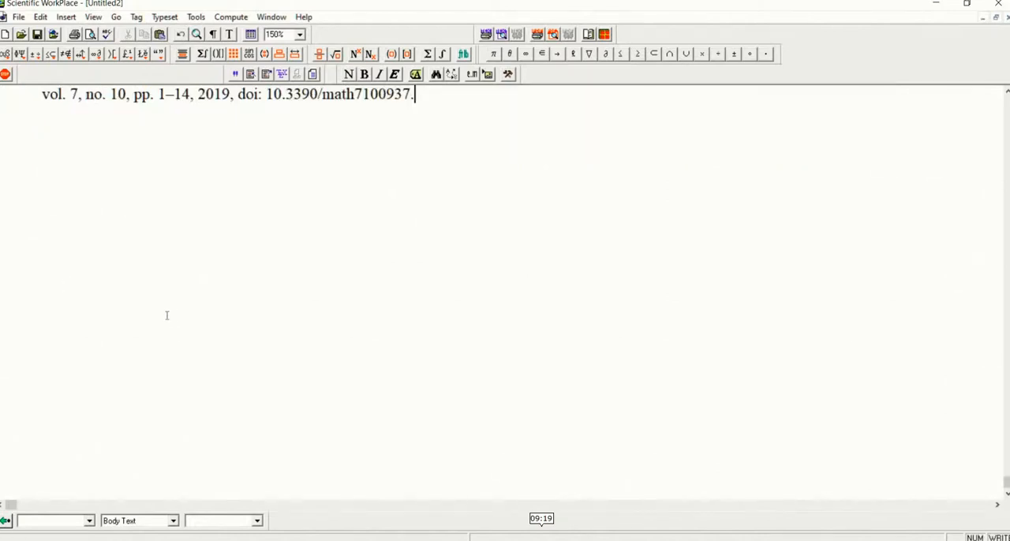
Remove the manual number [1] from the pasted reference "A weighted variant family of Newton's method"
scroll(167, 316, "up", 10)
scroll(160, 333, "down", 10)
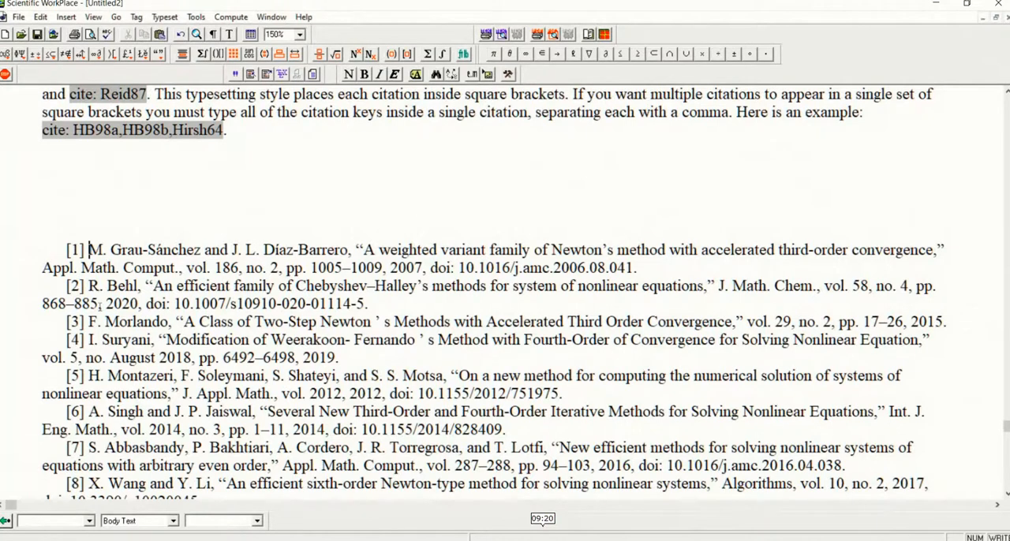
key("BackSpace")
key("BackSpace")
key("BackSpace")
key("BackSpace")
Tag the reference "A weighted variant family of Newton's method" as a Bibliography Item with key Grau07 and join its broken line
left_click(73, 522)
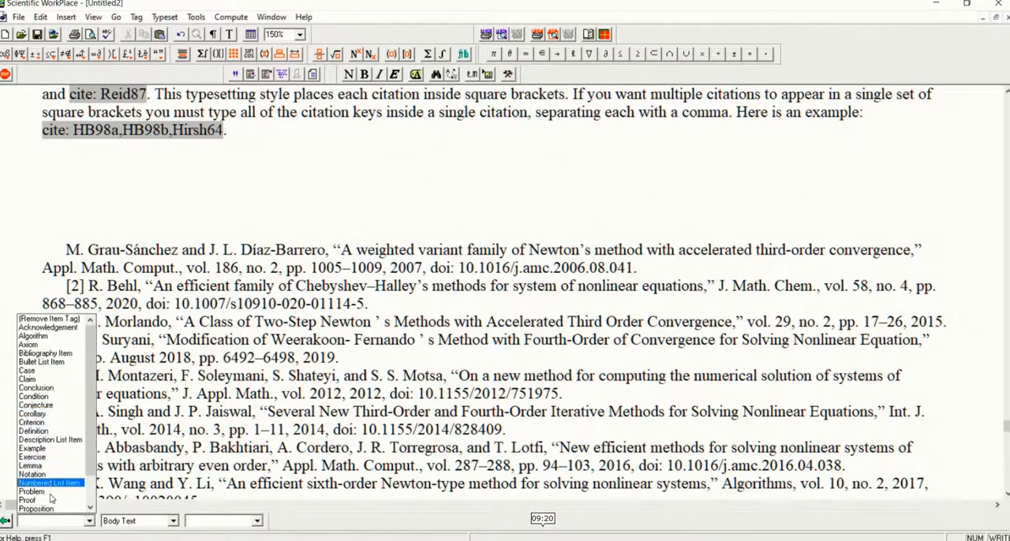
scroll(51, 497, "down", 2)
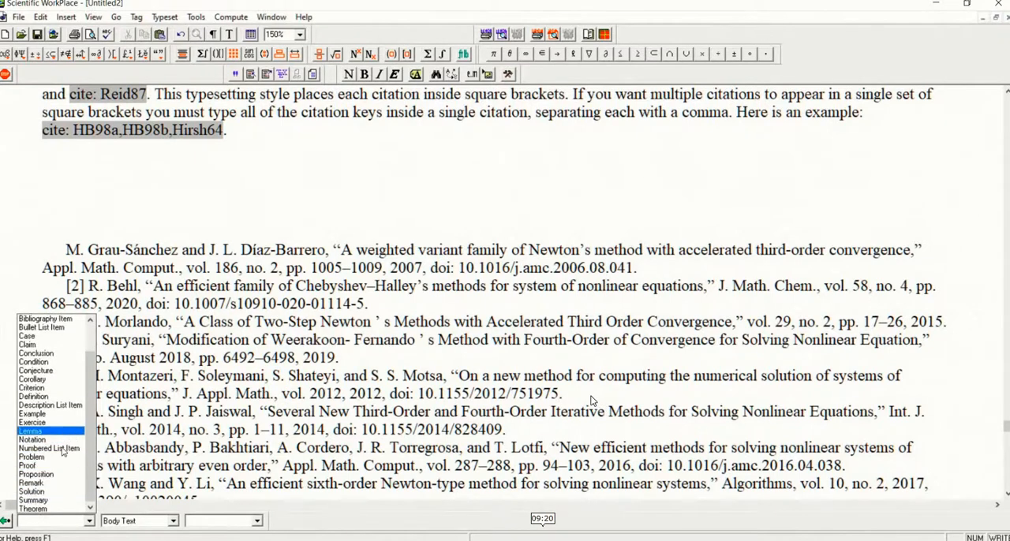
key("Up")
key("Up")
key("Up")
key("Up")
key("Up")
key("Up")
key("Up")
key("Up")
key("Up")
key("Up")
key("Up")
key("Up")
key("Up")
key("Return")
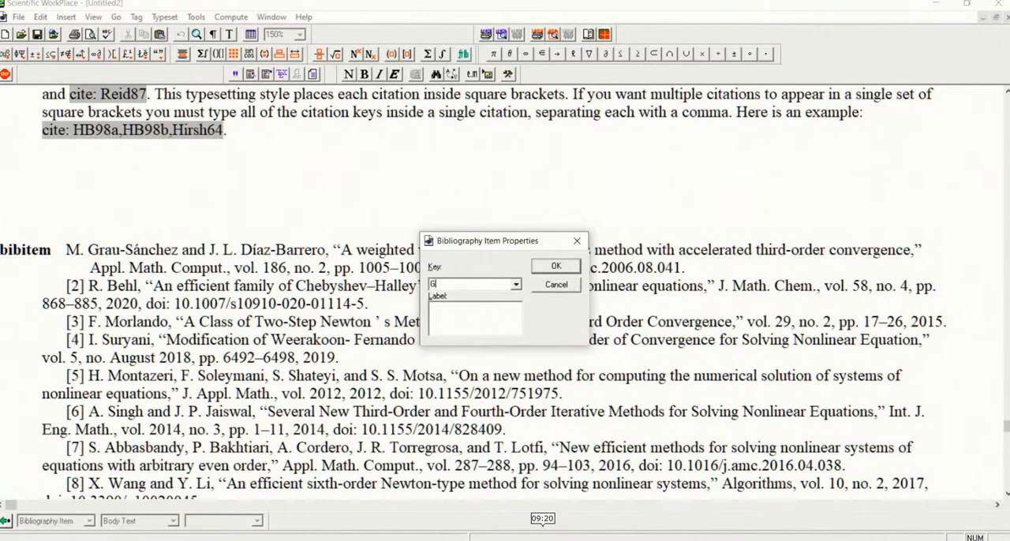
type("Grau")
left_click_drag(483, 243, 377, 125)
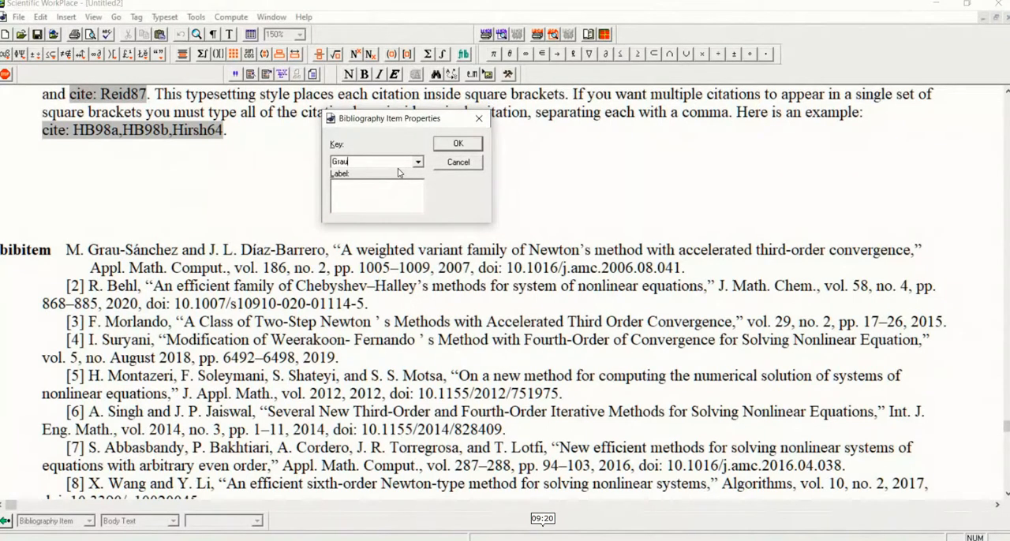
type("07")
left_click(446, 144)
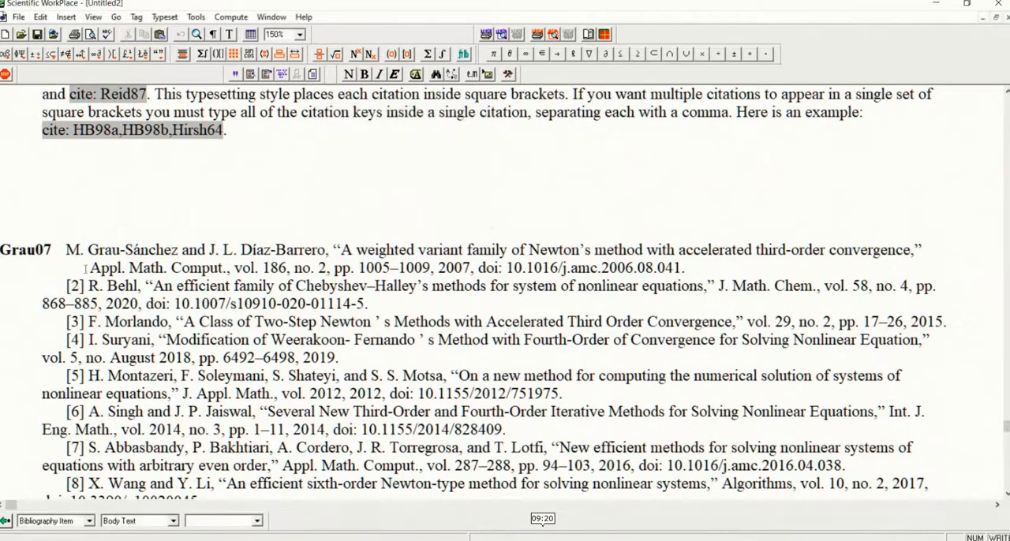
key("BackSpace")
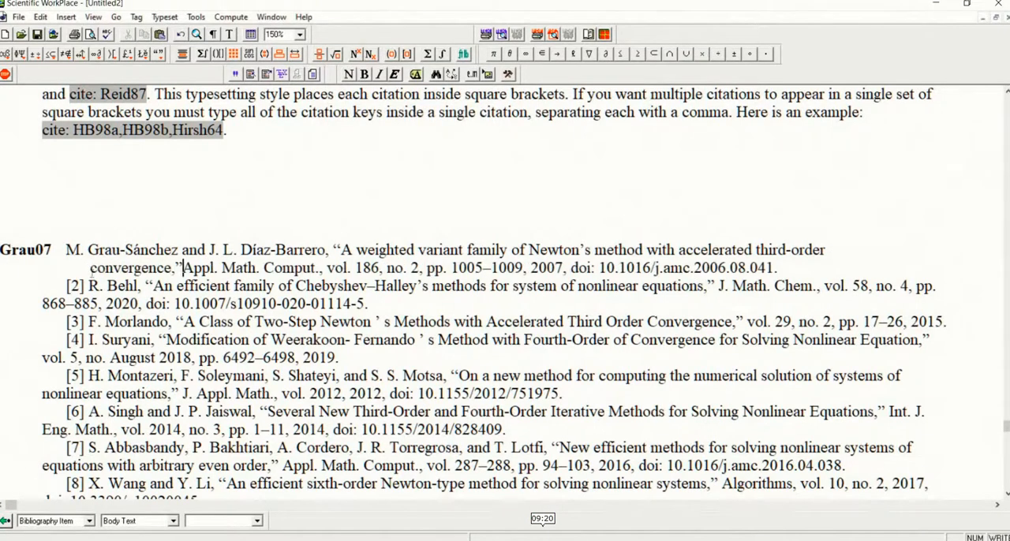
Remove the manual number [2] and make the Chebyshev–Halley's methods reference a separate bibliography item with key Behl20
left_click(91, 285)
key("BackSpace")
key("BackSpace")
key("BackSpace")
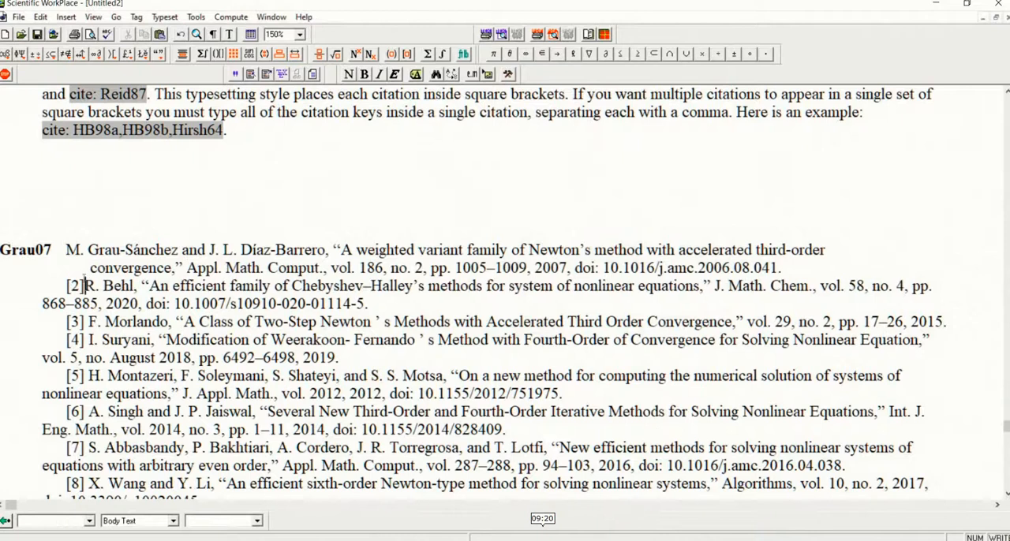
key("BackSpace")
key("BackSpace")
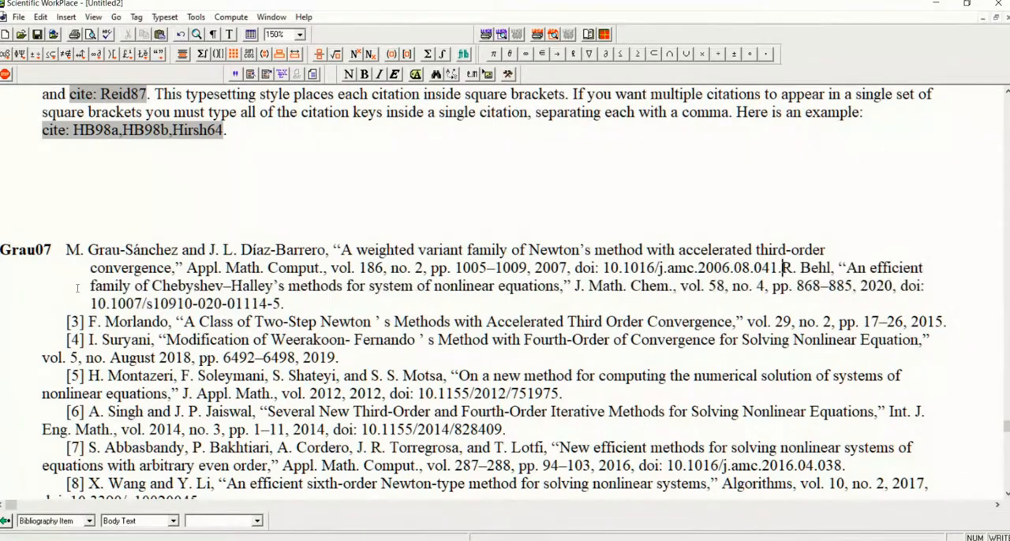
key("Return")
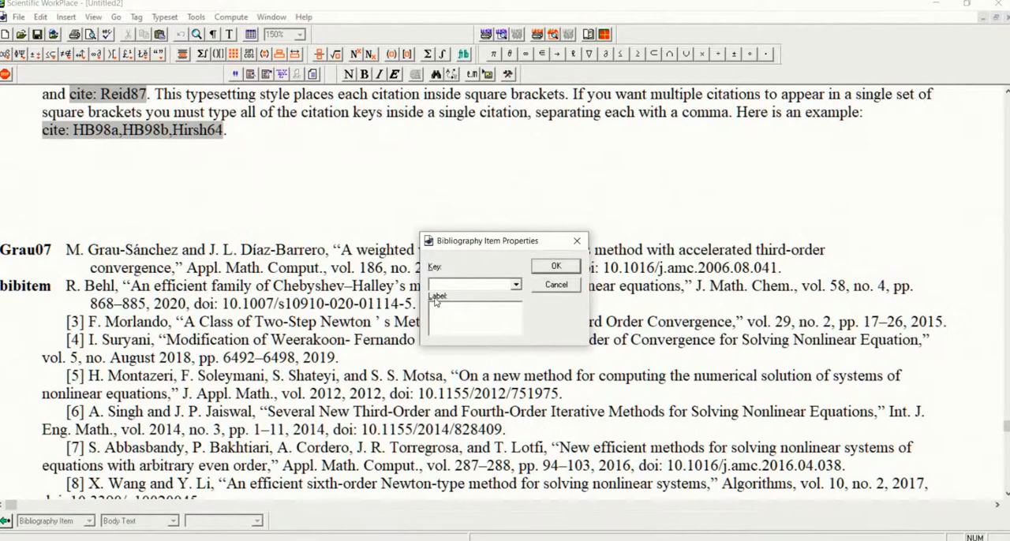
type("Behl")
left_click_drag(495, 241, 531, 202)
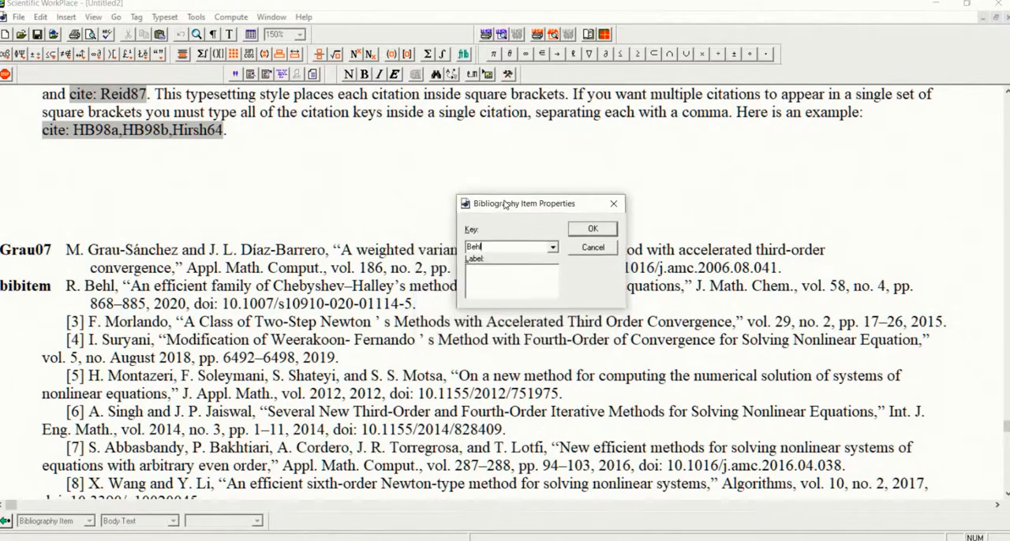
type("20")
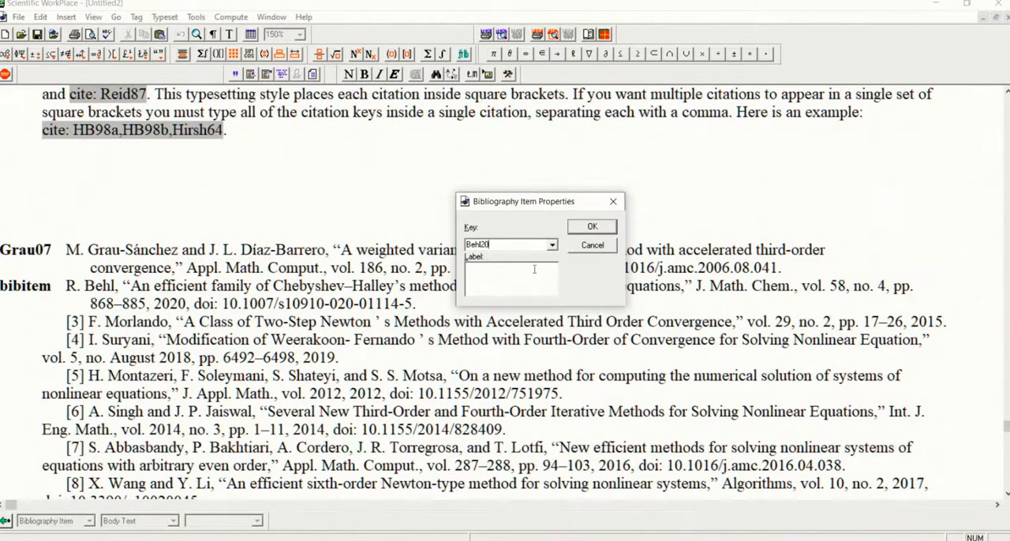
left_click(581, 227)
Remove the manual number [3] and make "A Class of Two-Step Newton's Methods" a bibliography item with key Morlando15
left_click(90, 322)
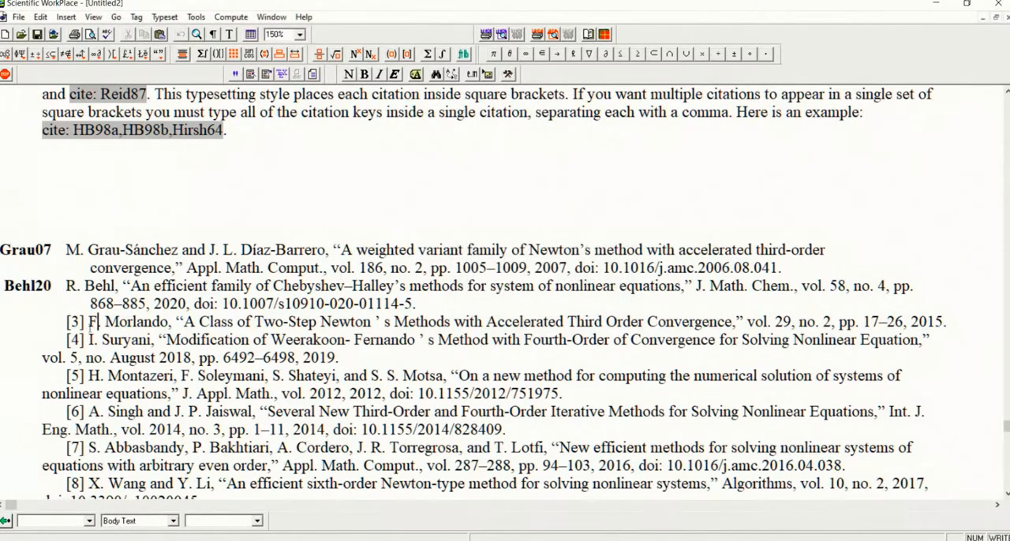
key("BackSpace")
key("BackSpace")
key("BackSpace")
key("BackSpace")
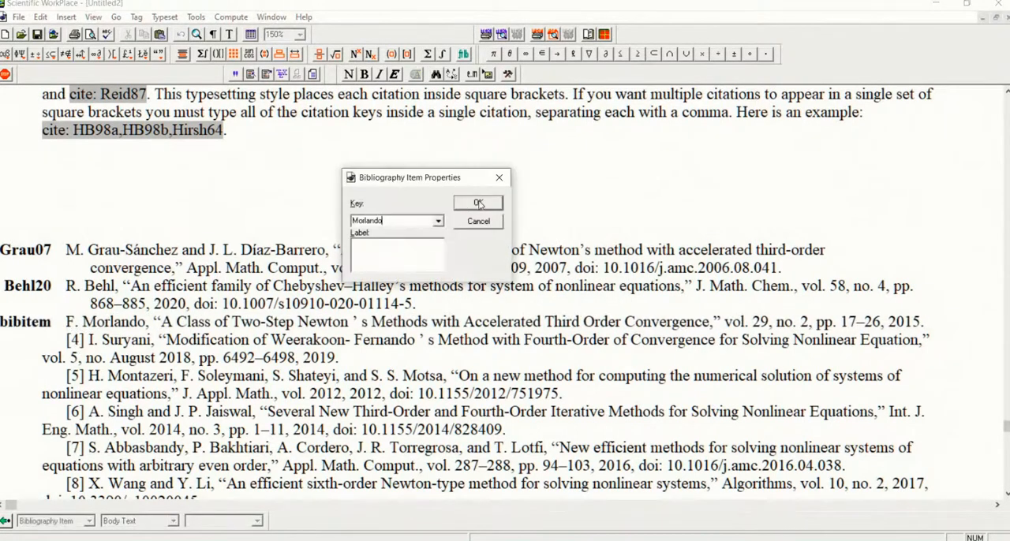
type("15")
left_click(477, 203)
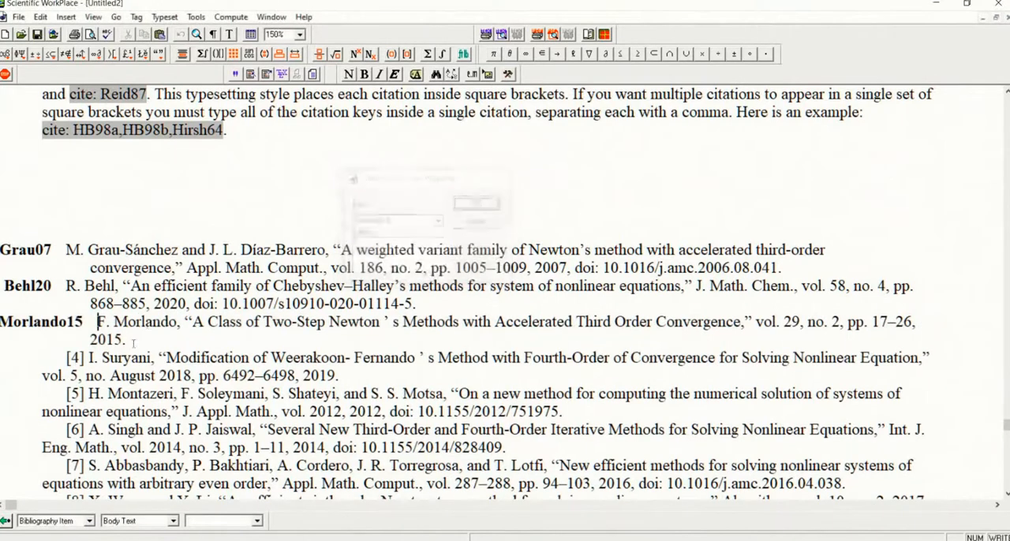
Remove the manual number [4] from the reference "Modification of Weerakoon-Fernando's Method"
left_click(87, 357)
key("Right")
type("=")
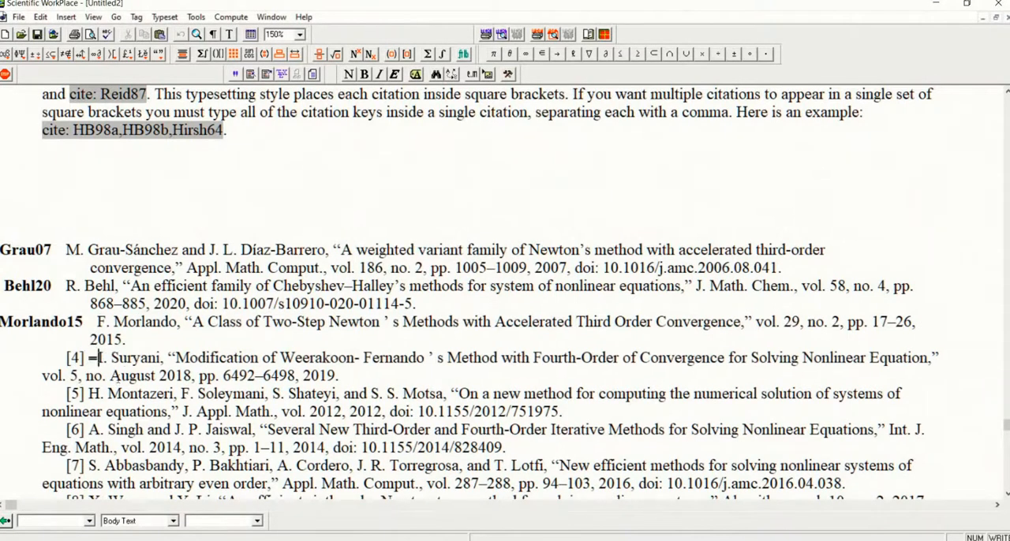
key("BackSpace")
key("BackSpace")
key("BackSpace")
key("BackSpace")
key("BackSpace")
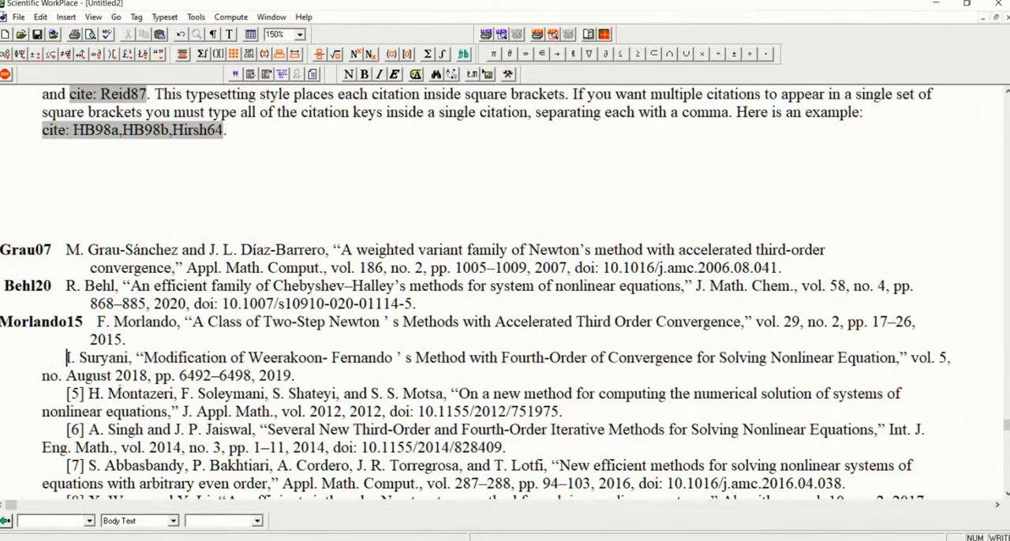
key("BackSpace")
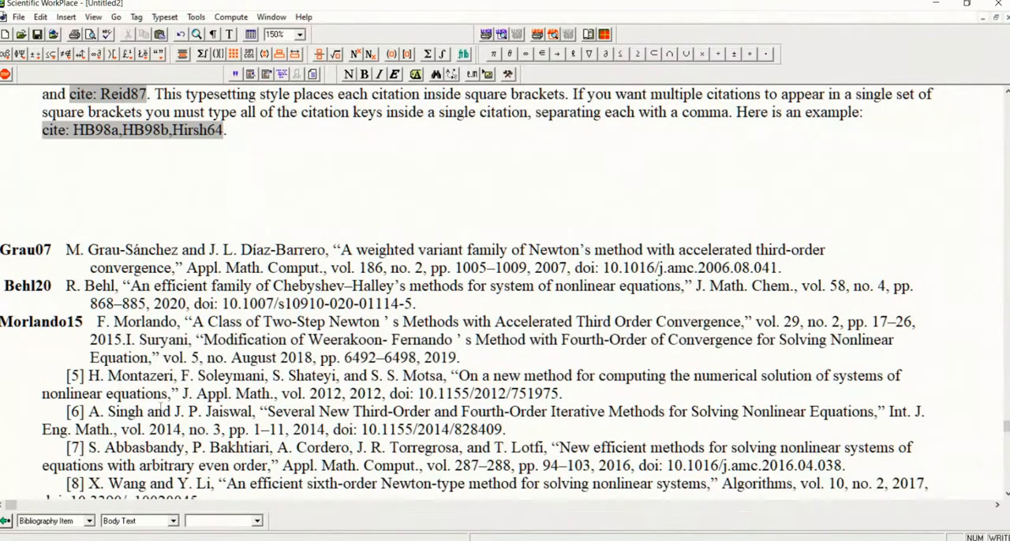
key("Return")
left_click(556, 285)
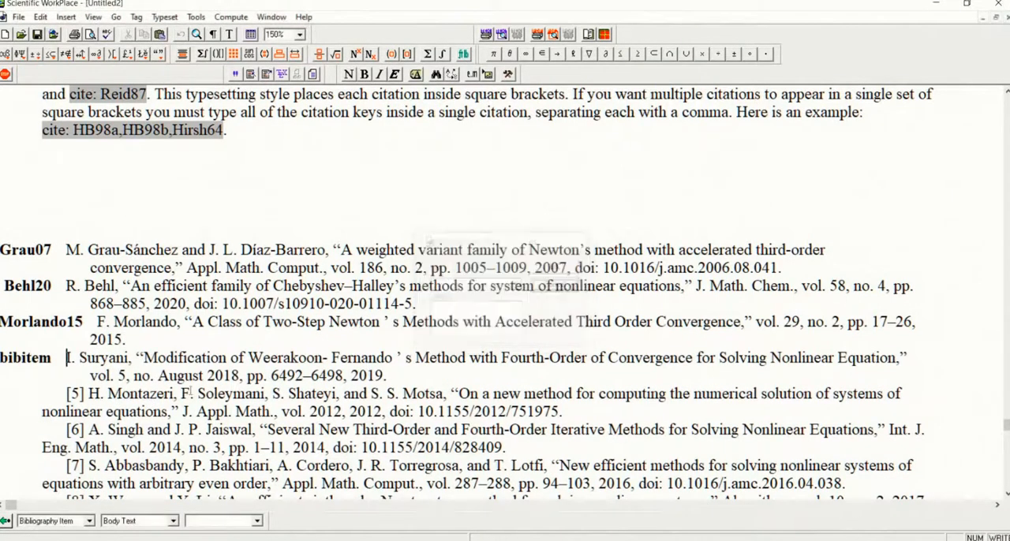
key("BackSpace")
key("Return")
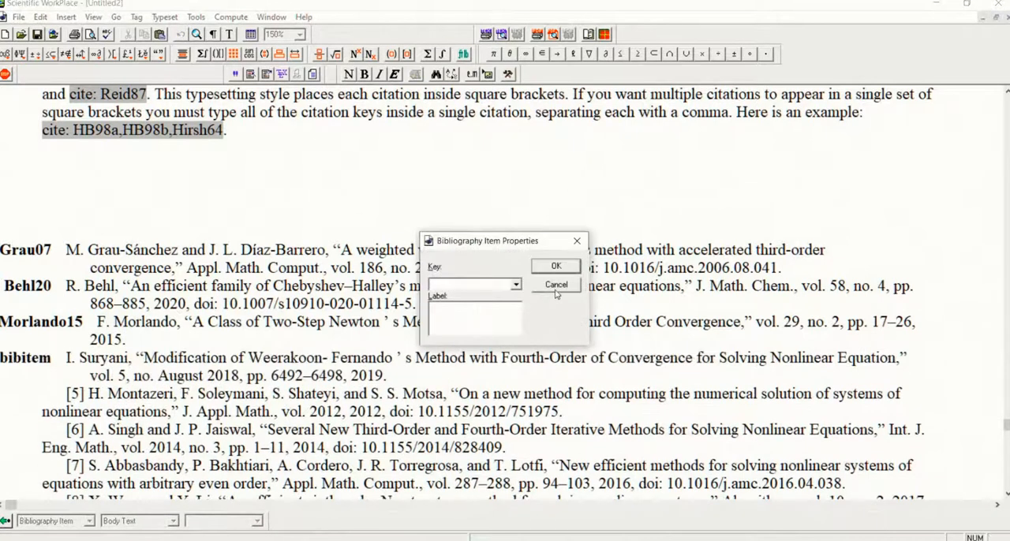
left_click(556, 286)
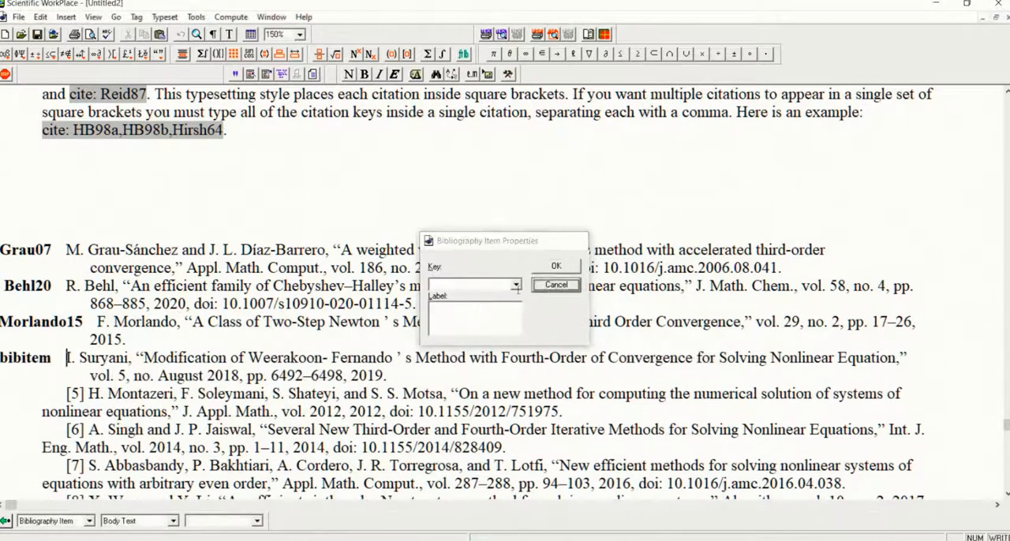
left_click(5, 520)
Tag the "Modification of Weerakoon-Fernando's Method" reference as a Bibliography Item with key Suryani19
left_click(89, 521)
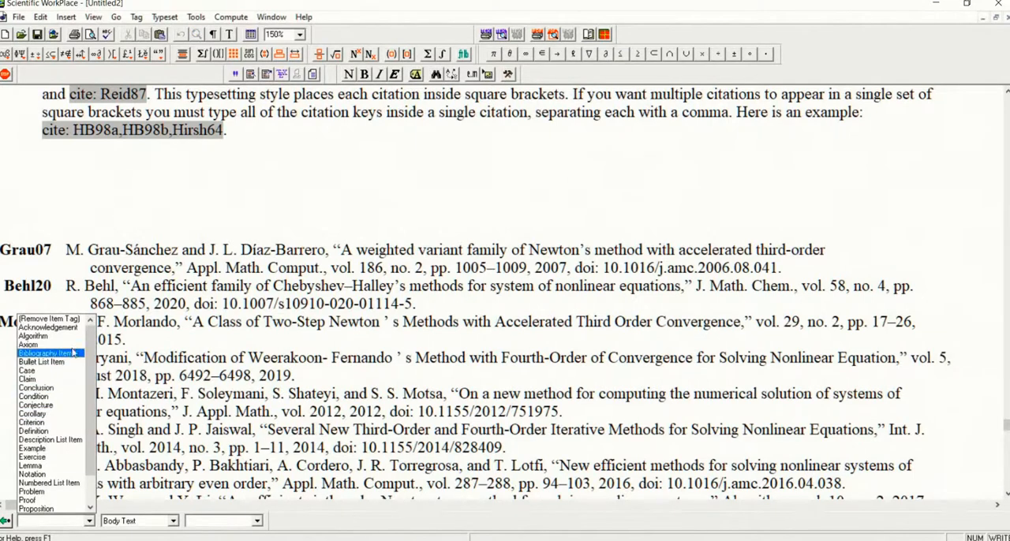
left_click(71, 355)
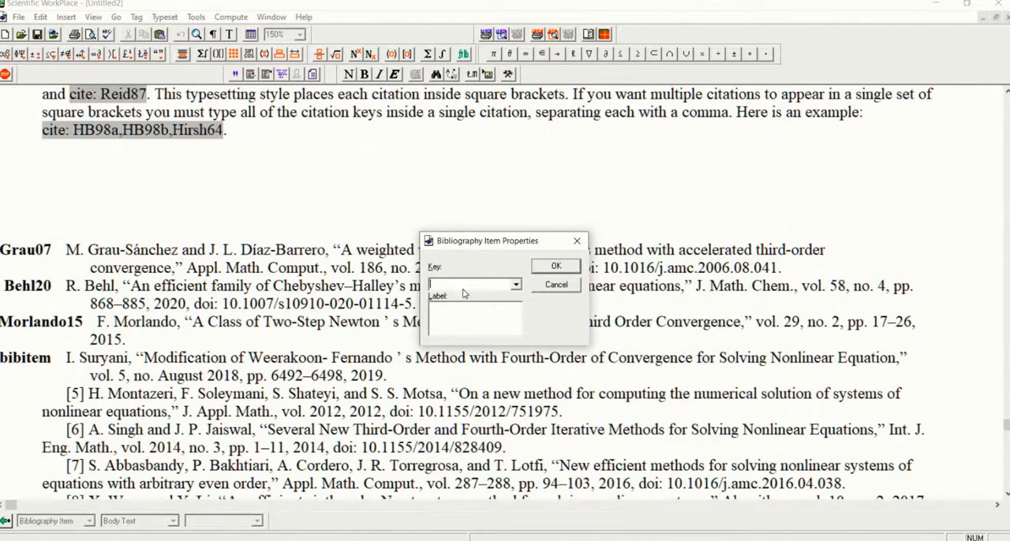
type("Suryani19")
key("Return")
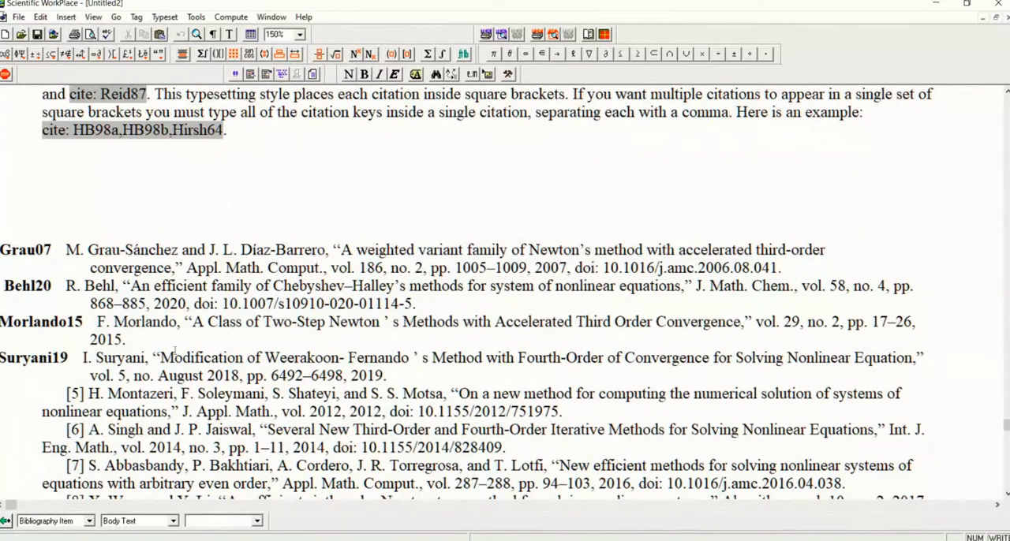
left_click_drag(23, 242, 42, 278)
left_click(147, 303)
left_click(43, 254)
left_click(45, 302)
left_click(52, 328)
left_click(76, 357)
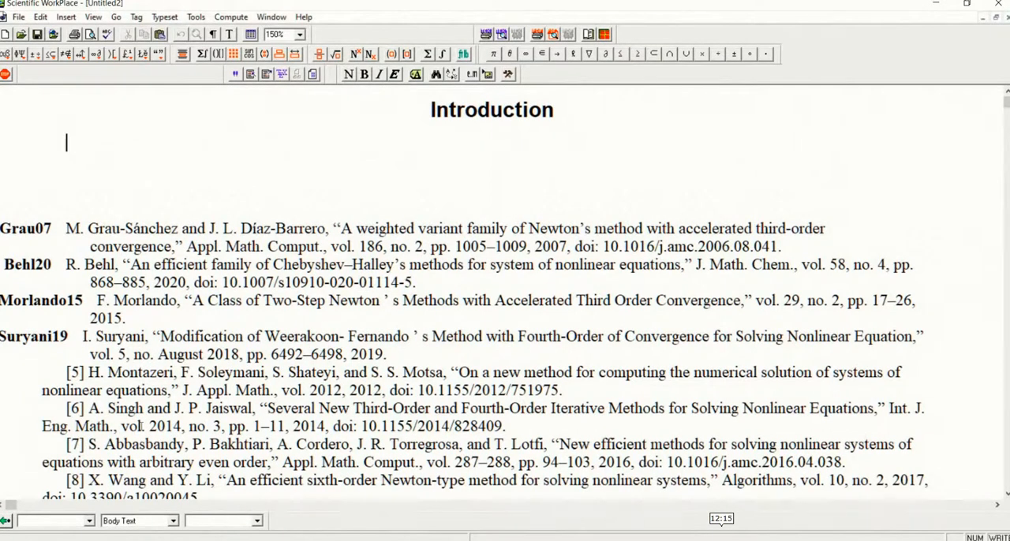
Write "To the study the literature related to system of nonlinear equations, one may consult" under the Introduction heading
type("To the study the literature related to system of nonlinear ")
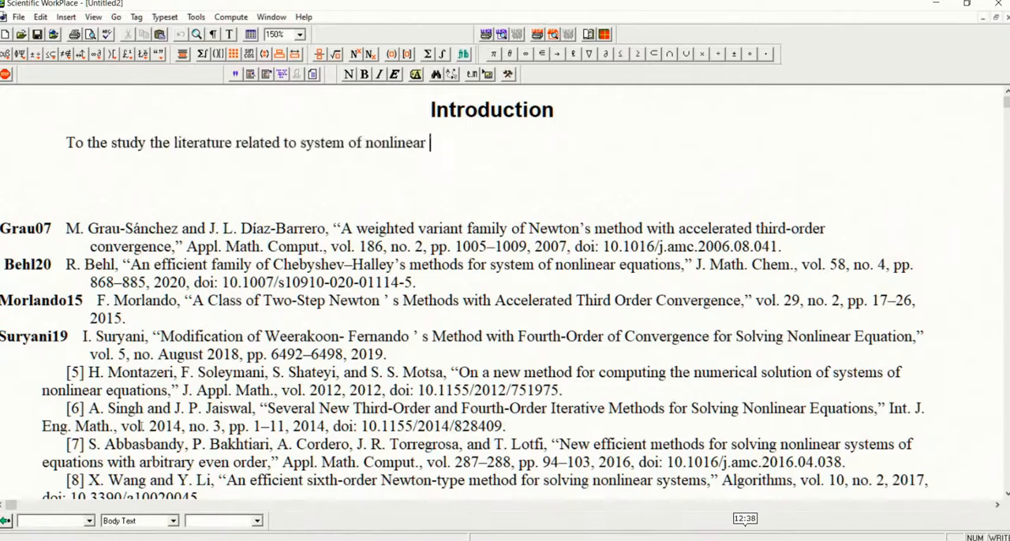
type("equations, ")
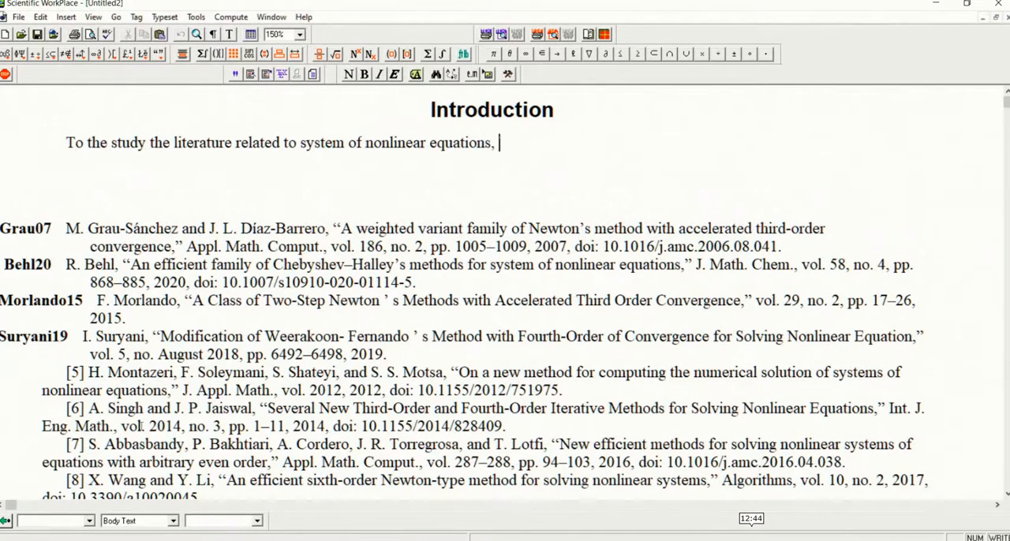
type("one may c")
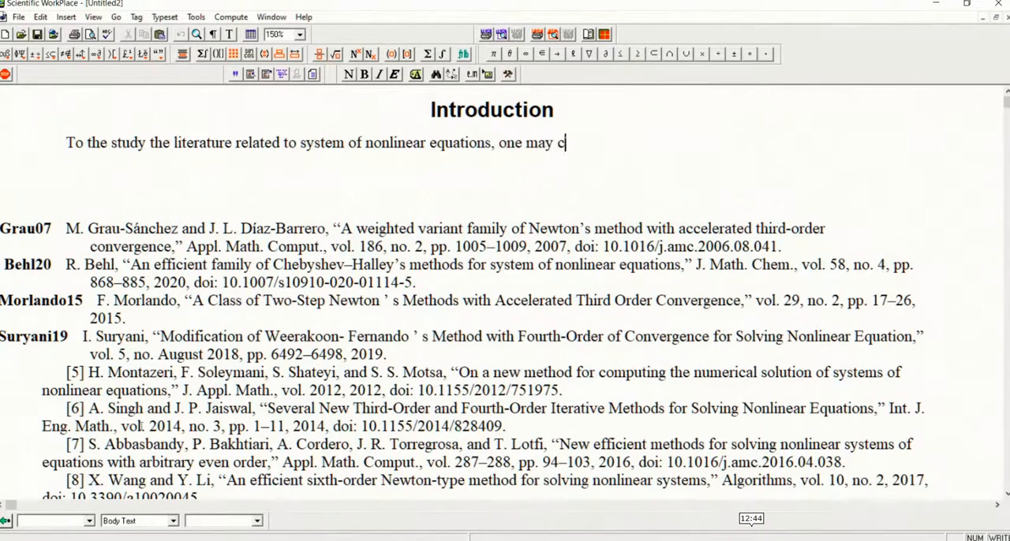
type("onsult")
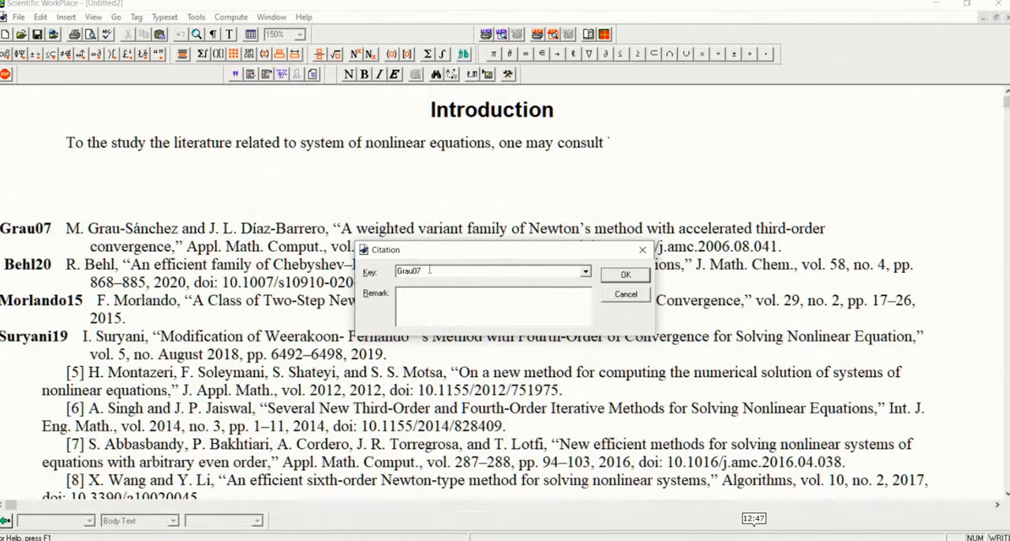
Insert a citation with key Grau07 after "one may consult" in the Introduction sentence
key("Return")
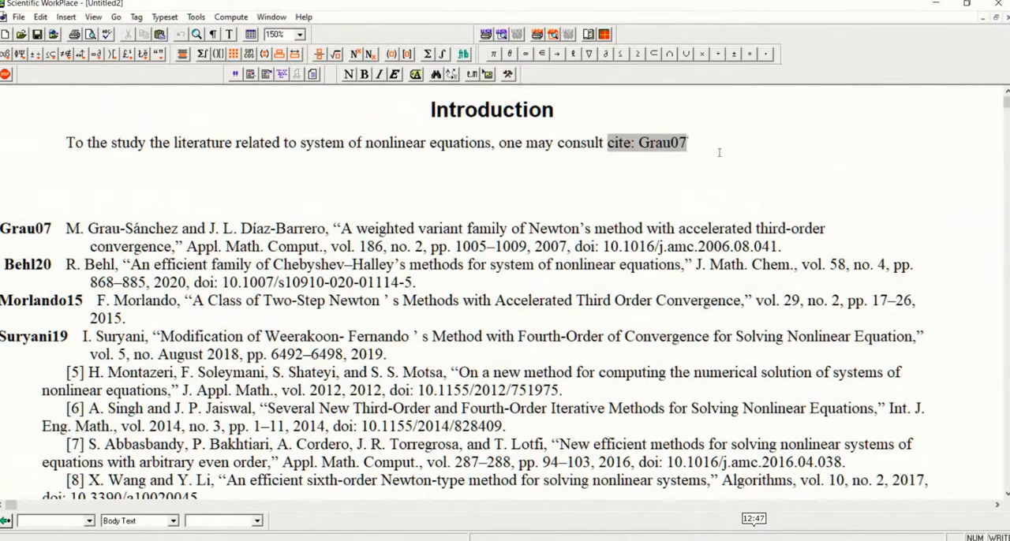
key("BackSpace")
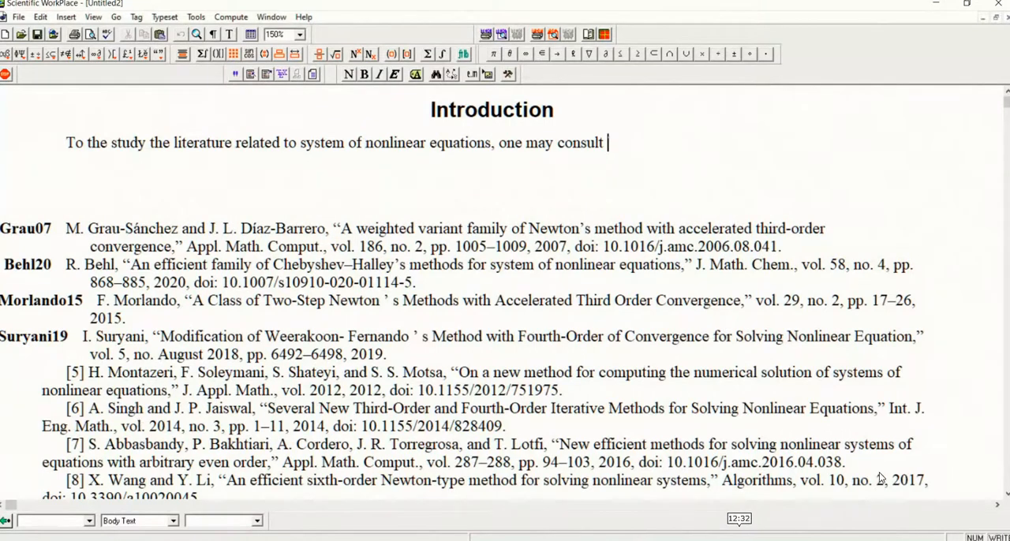
left_click(235, 75)
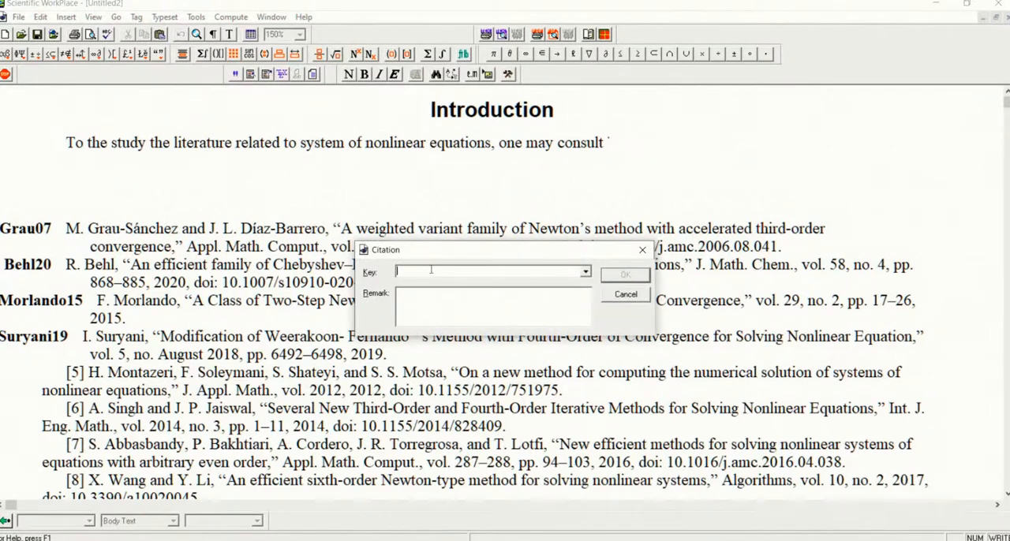
type("Grau07")
key("Return")
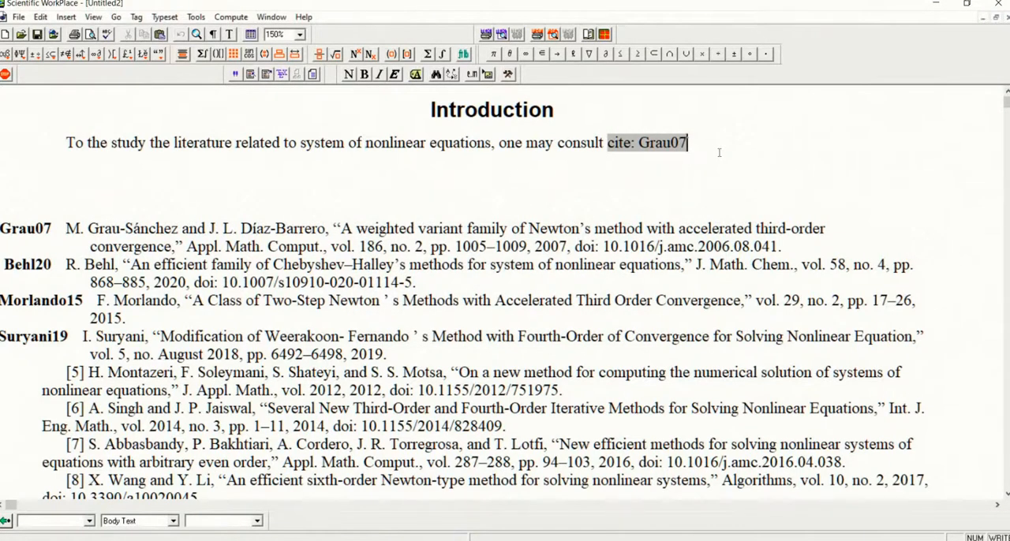
End the Introduction sentence with a period after the citation and start a new paragraph below it
type(". Also")
key("BackSpace")
key("BackSpace")
key("BackSpace")
key("BackSpace")
key("BackSpace")
key("BackSpace")
key("Return")
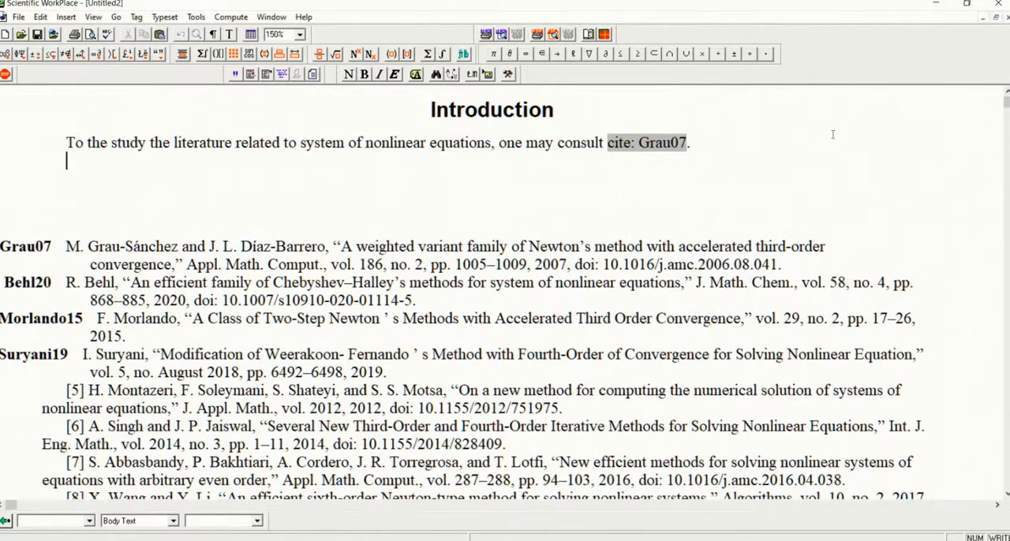
Begin the second Introduction paragraph with "Recently, in 2020," and the surname of the Behl20 reference's author followed by "et al."
type("In 29")
key("BackSpace")
key("BackSpace")
key("BackSpace")
key("BackSpace")
type("Recently, in 20")
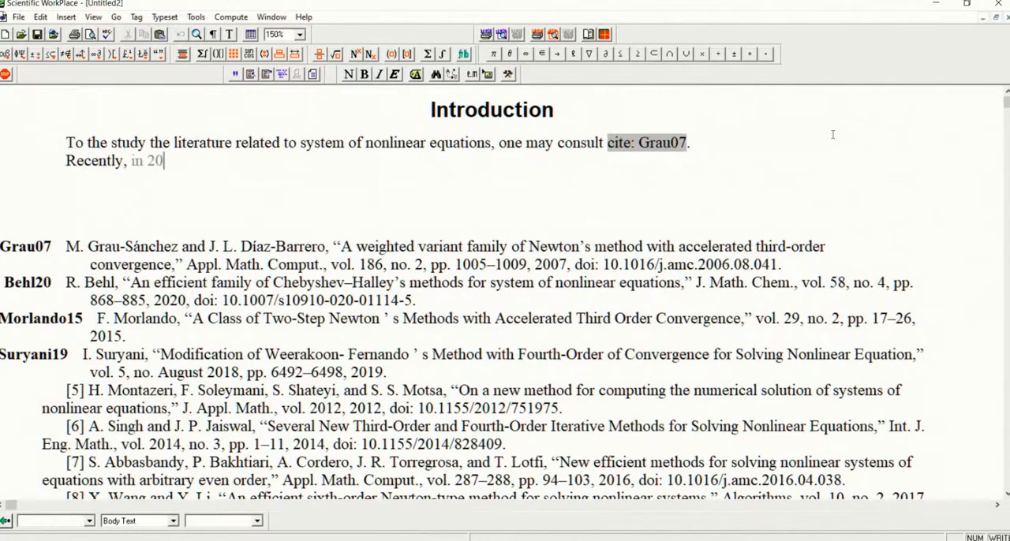
type("20,")
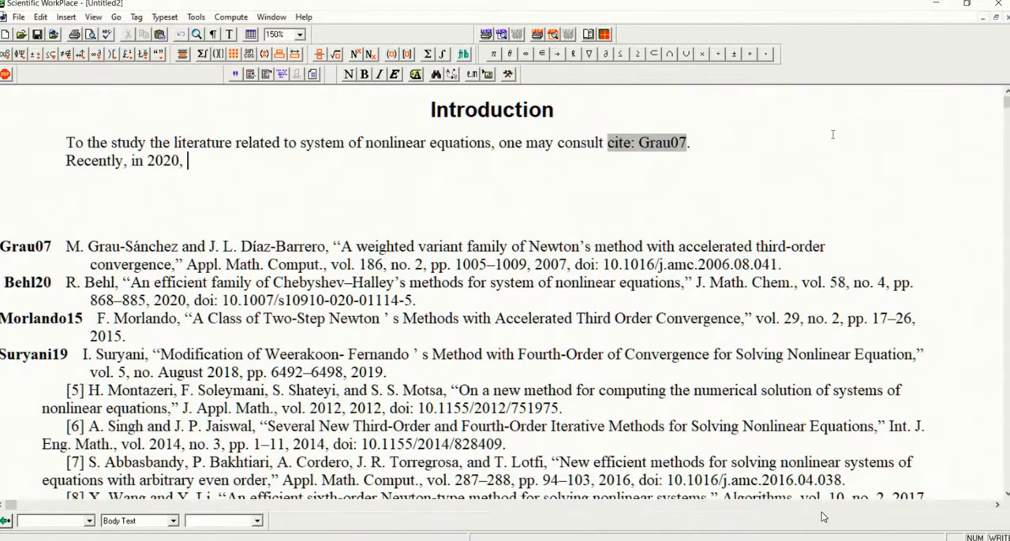
type(" Bel")
key("BackSpace")
key("BackSpace")
type("hl ey")
key("BackSpace")
key("BackSpace")
type("t al.")
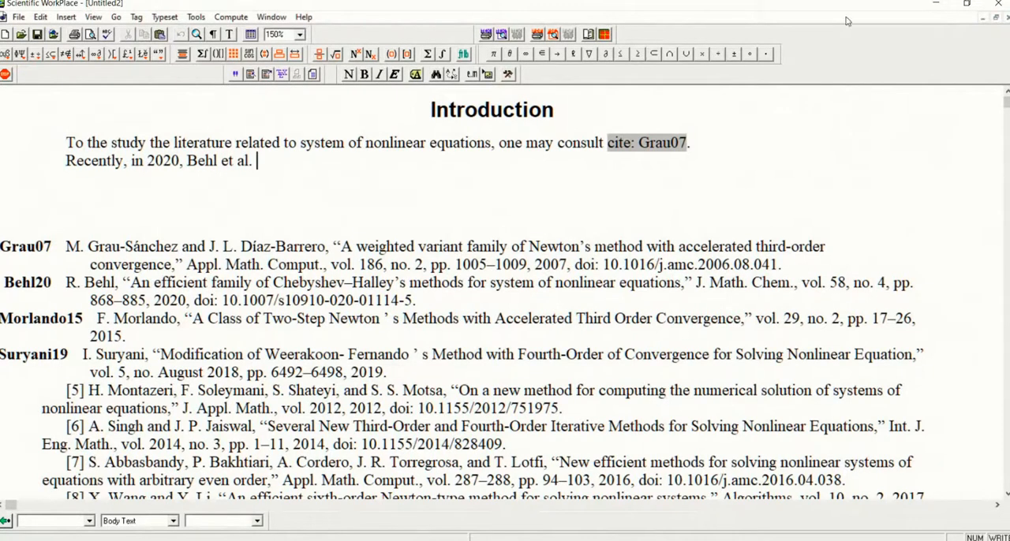
Insert a citation with key Behl20 after "et al." in the second Introduction paragraph
left_click(235, 74)
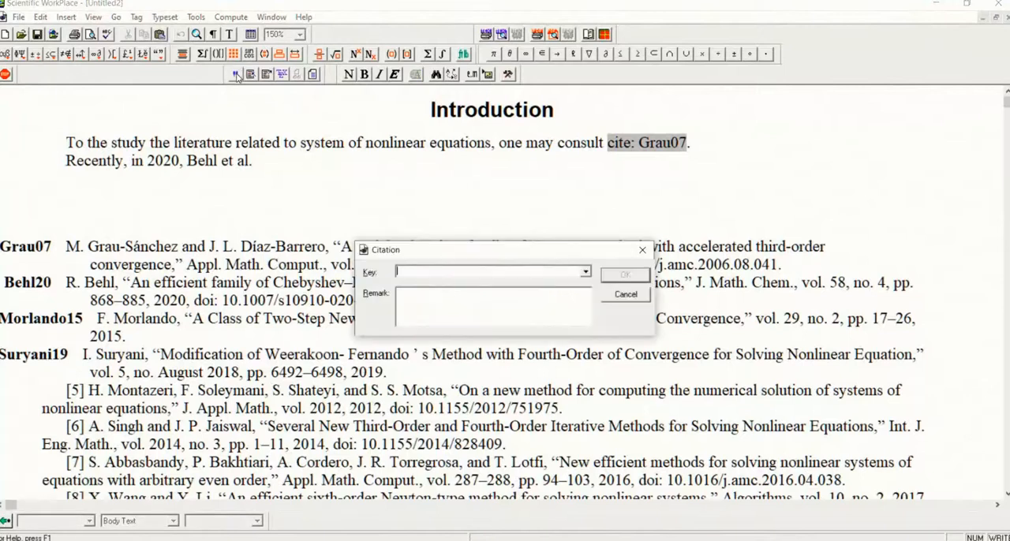
type("Behl20")
key("Return")
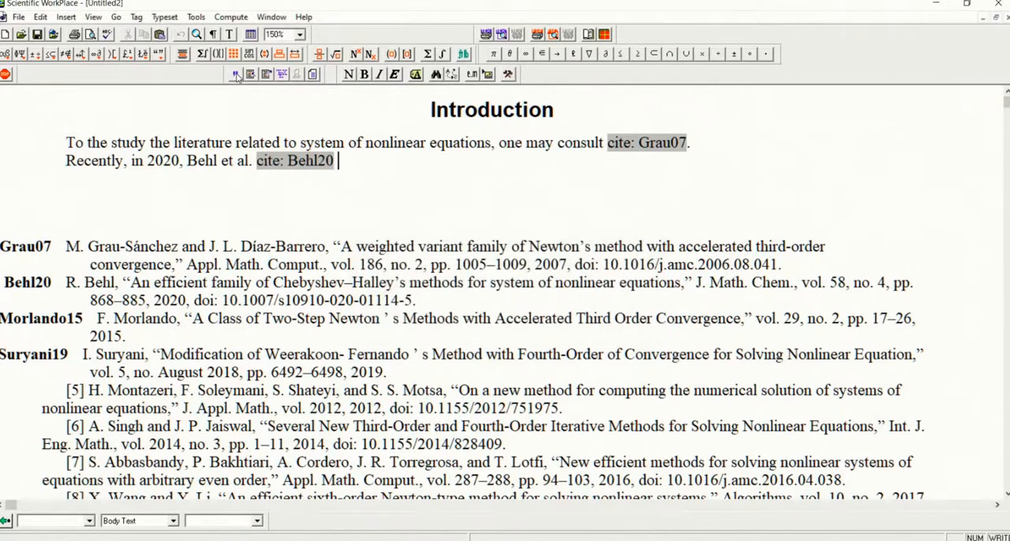
Continue the sentence after the Behl20 citation with "presented an efficiet family of Chebyshev-Halley's"
type("presented an")
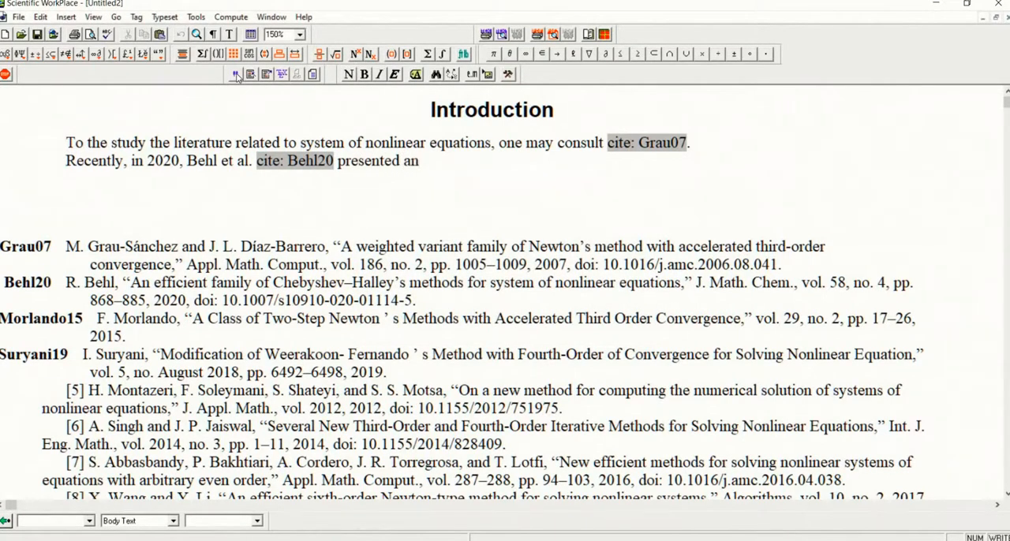
type(" efficiet family o")
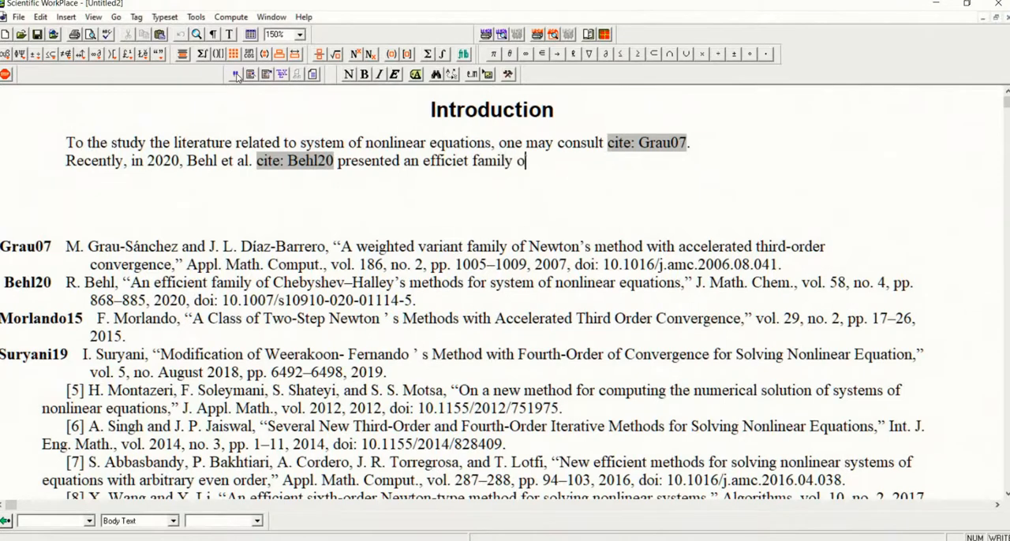
type("f Cheby")
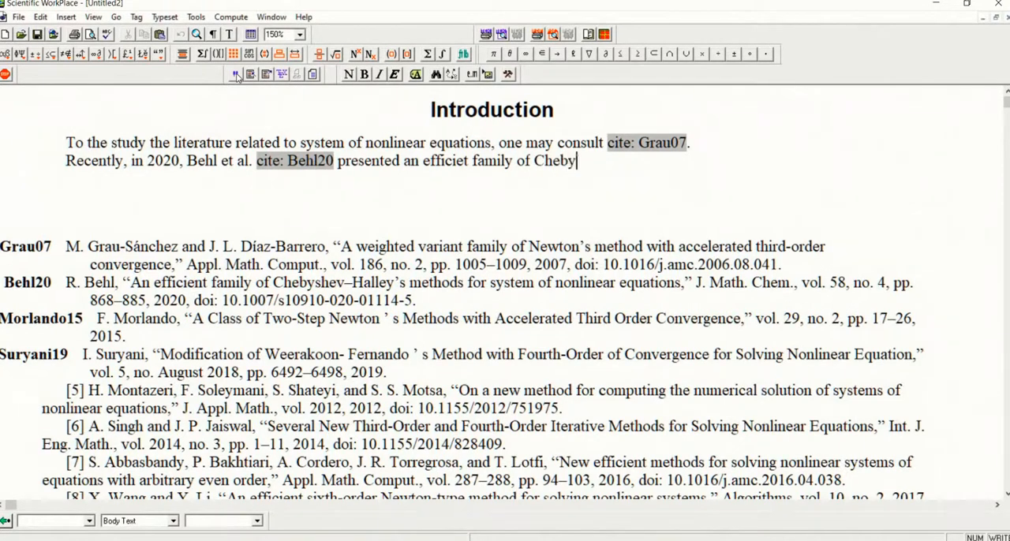
type("shev-Halley")
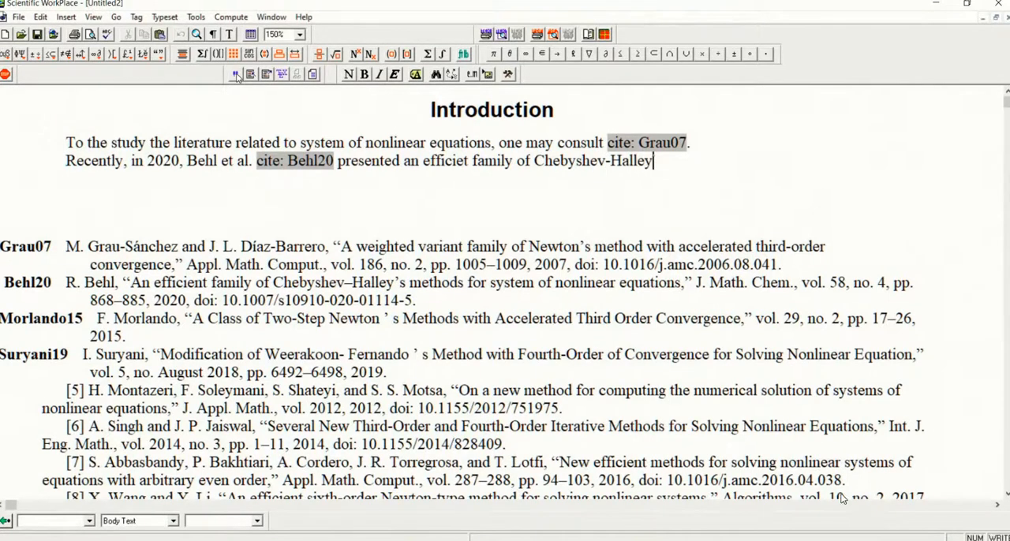
type("'s methods for system of nonliear equation")
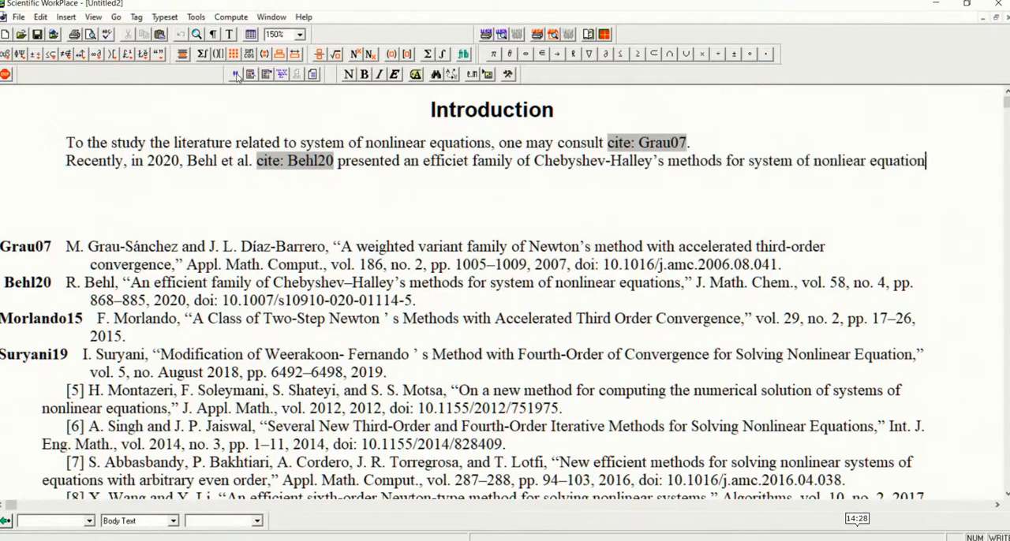
type("s. For more")
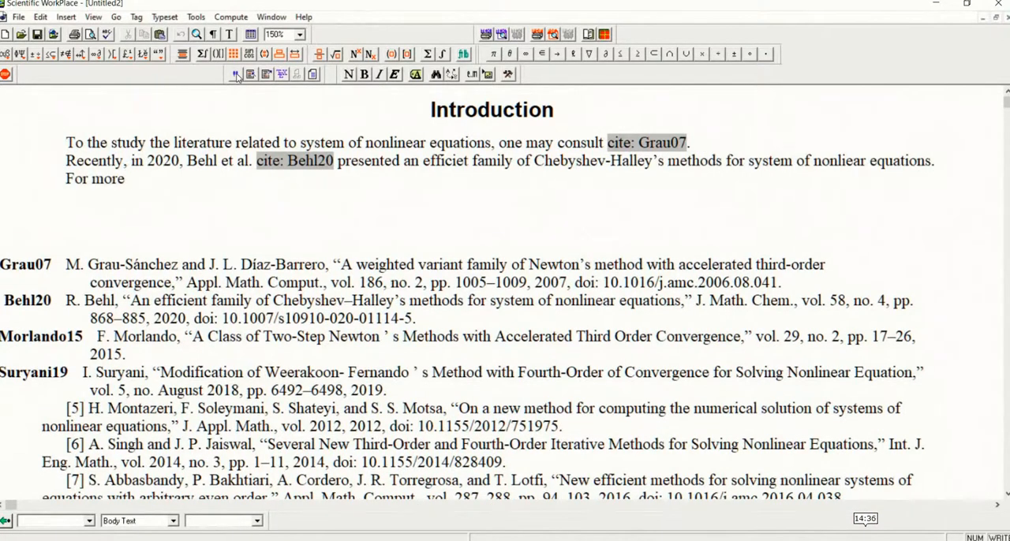
type(" study of the methods for solving nonlinear equations one should see")
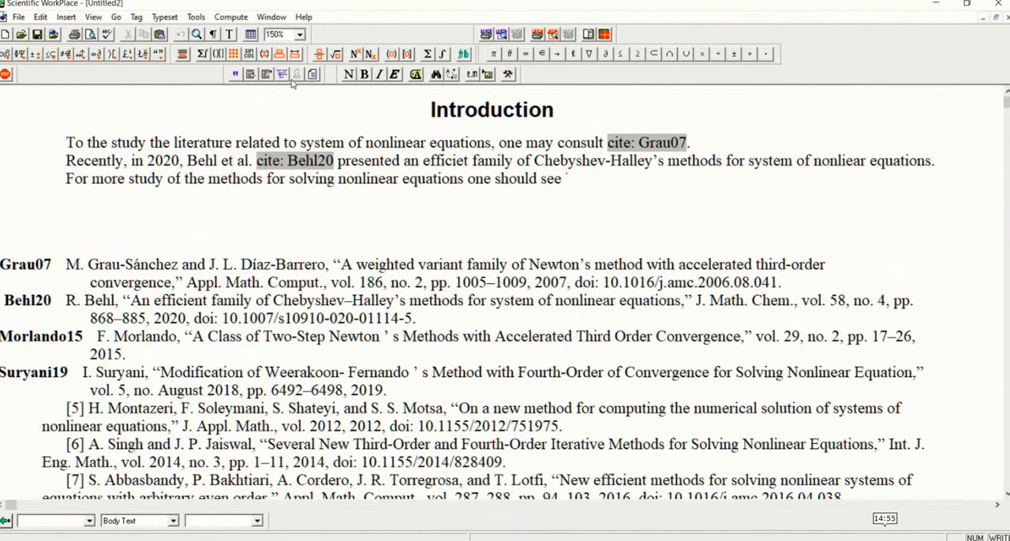
Insert one citation with keys Morlando15,Sutyani19,Montazeri,Singh,Abbasbandy after "one should see"
left_click(235, 75)
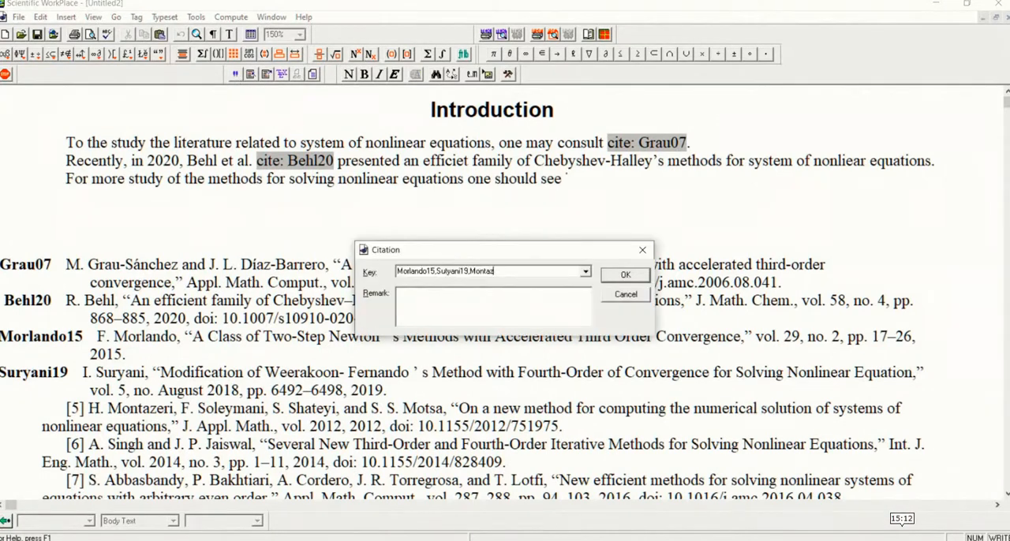
type("zeri,Singh,Abbas")
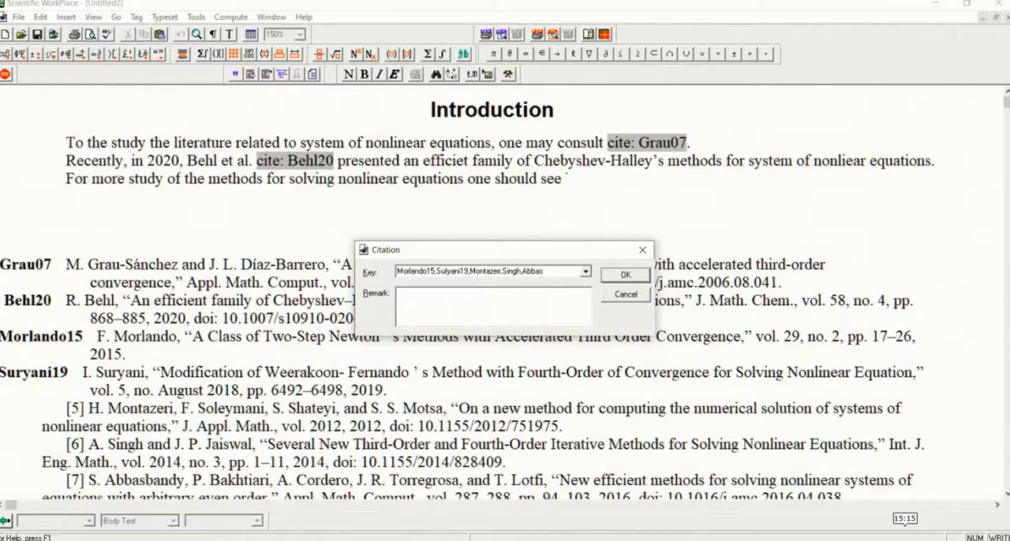
type("y")
key("Return")
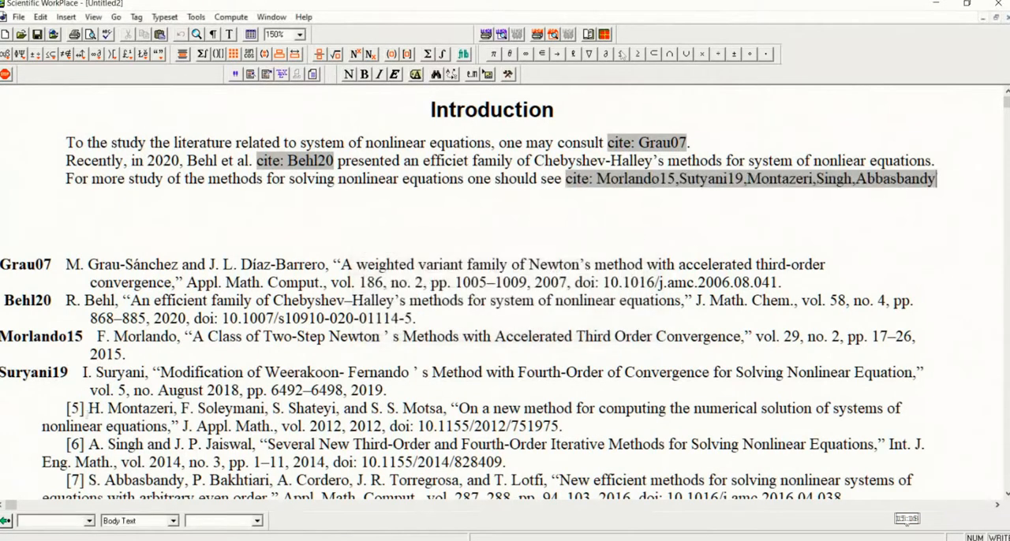
Remove the [5] number from the fifth reference and tag it as a Bibliography Item with key Montazeri
left_click(87, 407)
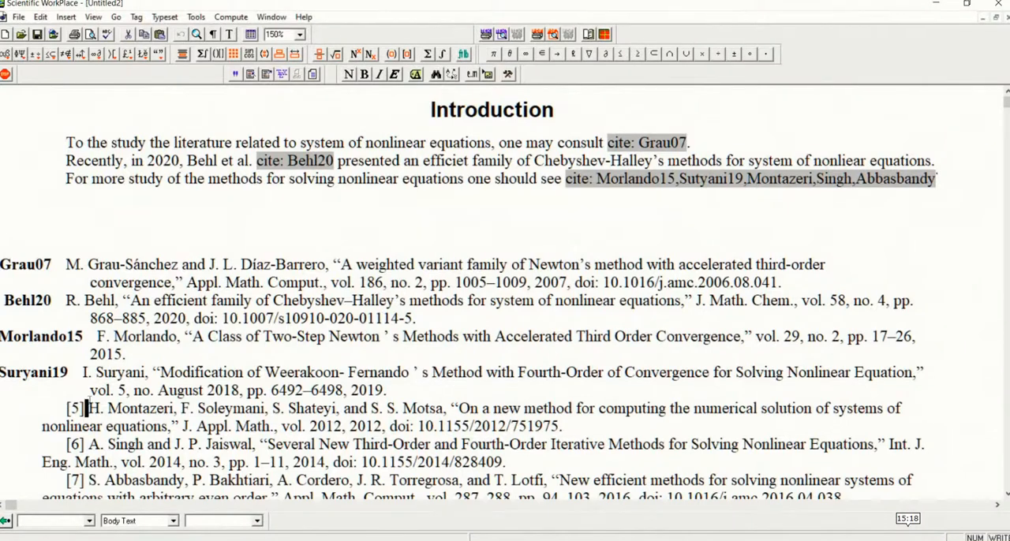
key("BackSpace")
key("BackSpace")
key("BackSpace")
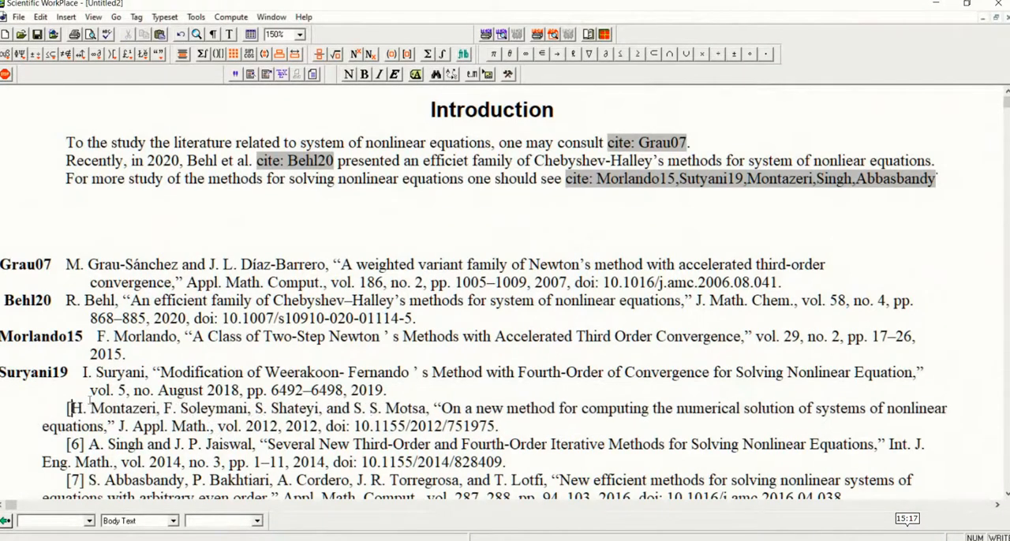
key("BackSpace")
left_click(57, 521)
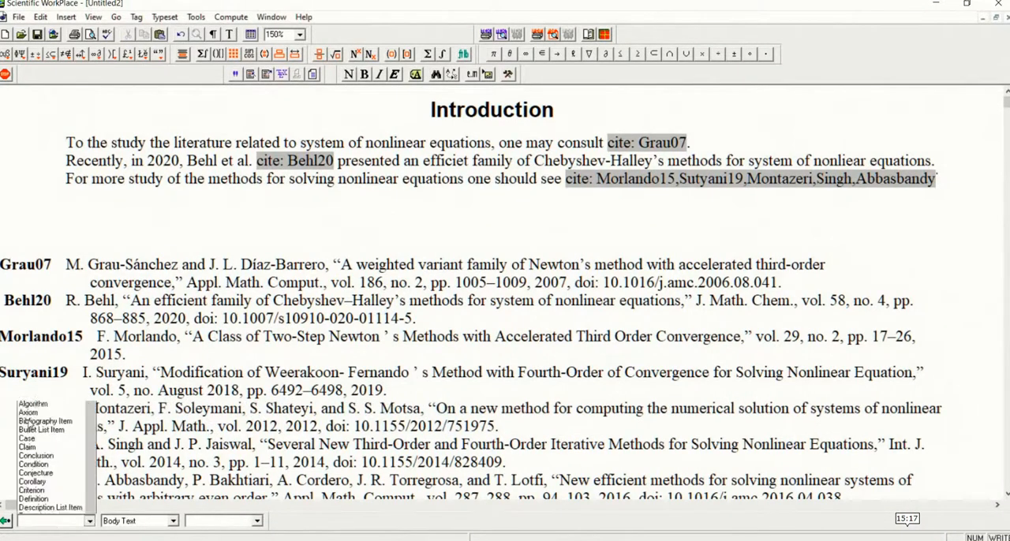
left_click(32, 354)
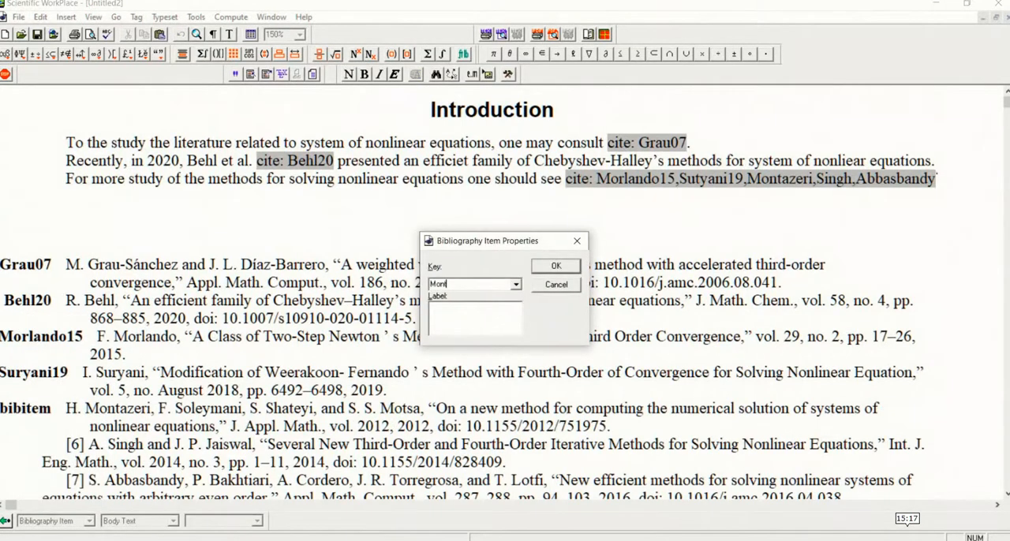
type("Montazeri")
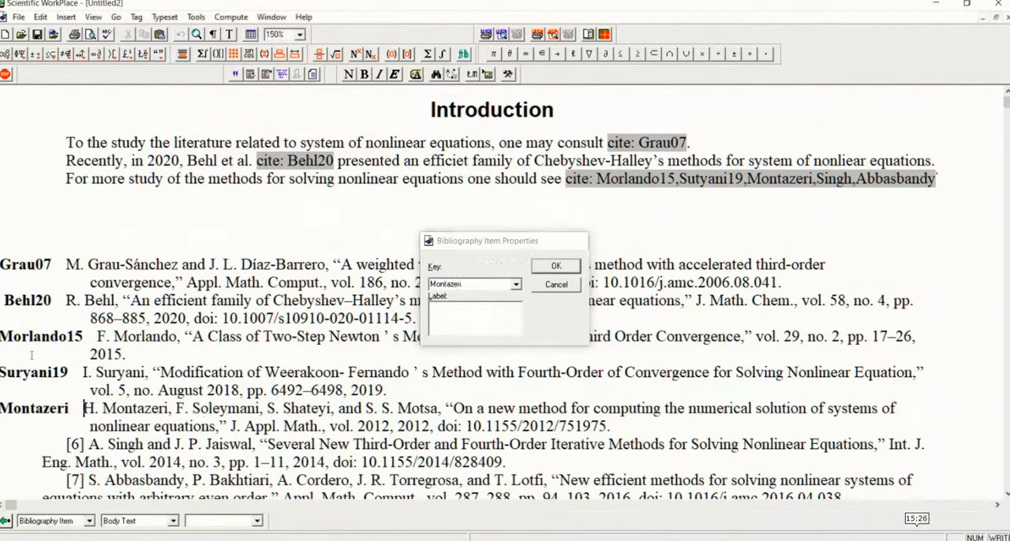
key("Return")
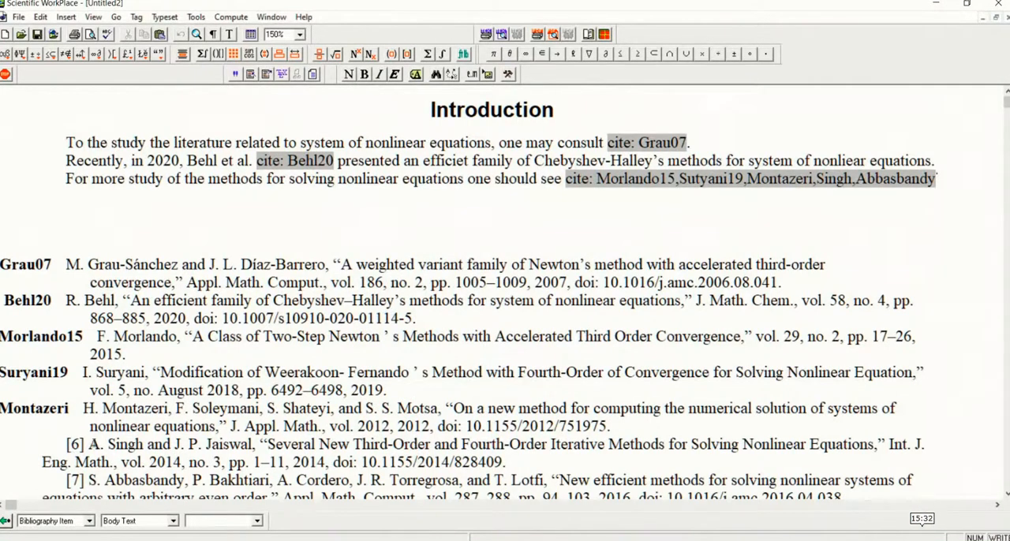
Convert references [6] and [7] into Bibliography Items with keys Singh and Abbasbandy
key("Down")
key("Down")
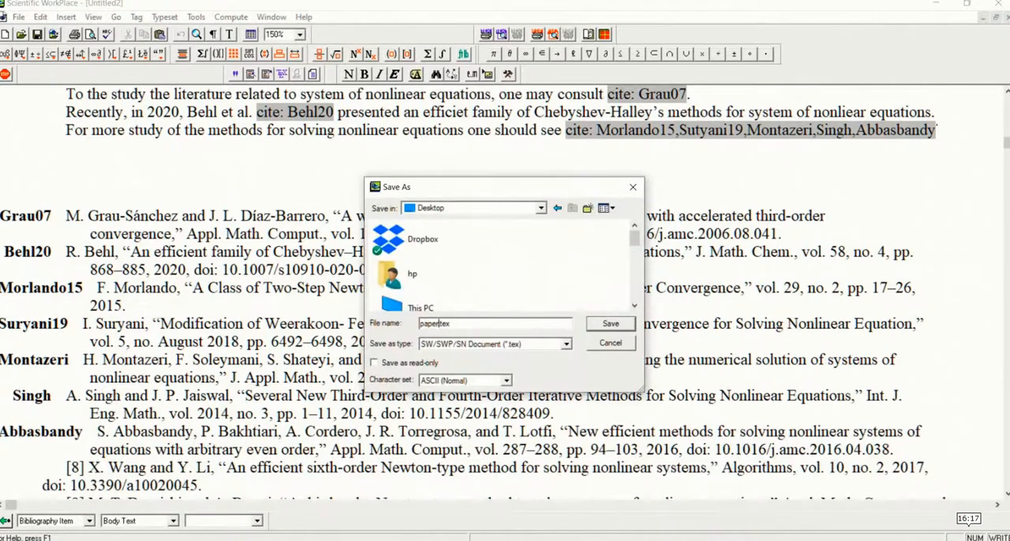
Save the document on the Desktop as "paper system.tex"
type("stme")
type("em")
key("Return")
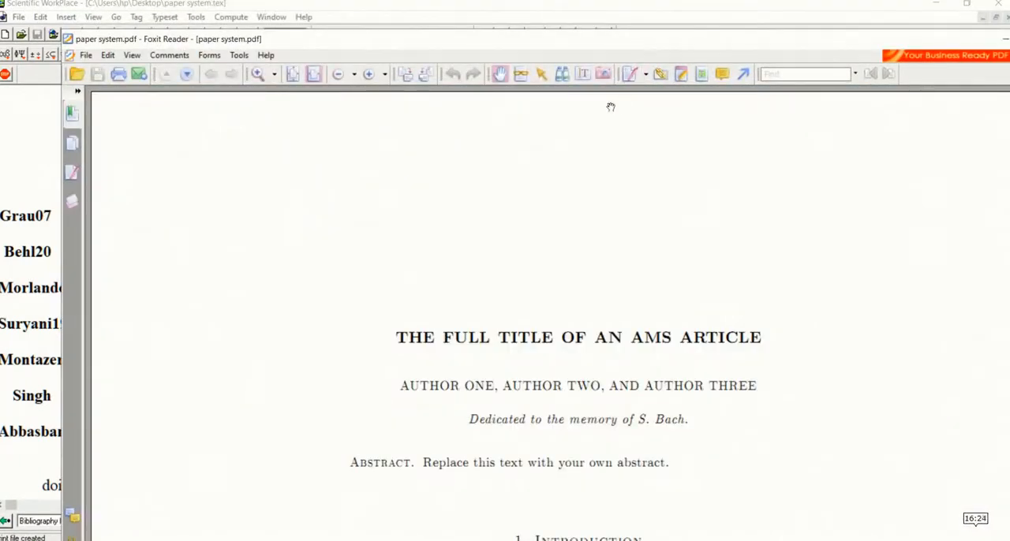
Typeset a PDF preview of the document and compare the Introduction's citation numbers with the reference list in Foxit Reader
left_click(564, 17)
left_click(554, 35)
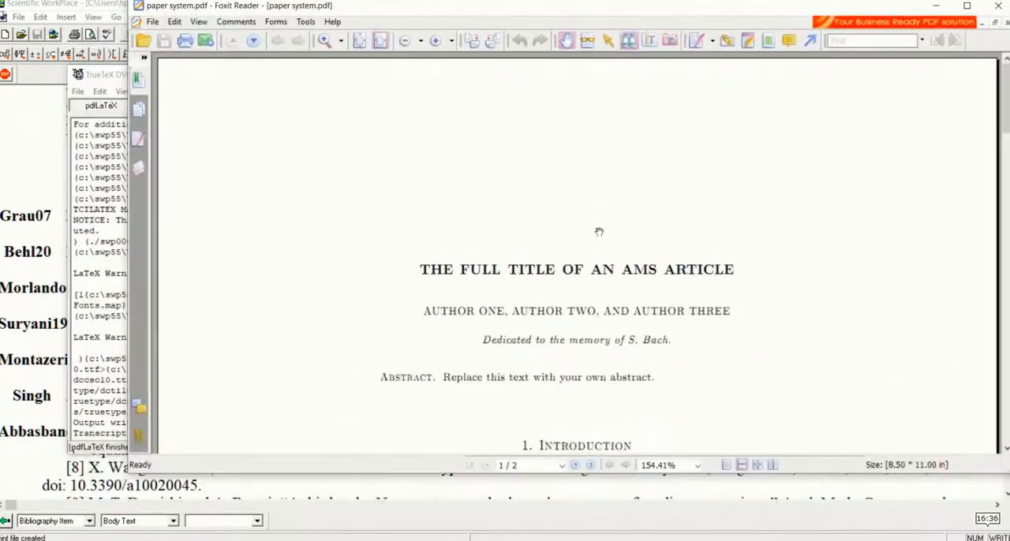
double_click(580, 12)
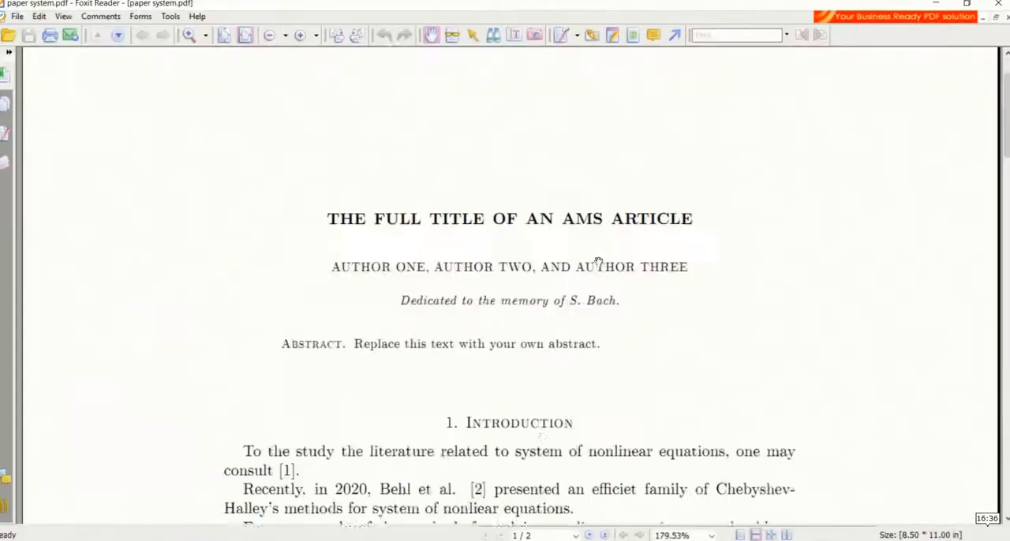
scroll(541, 244, "down", 3)
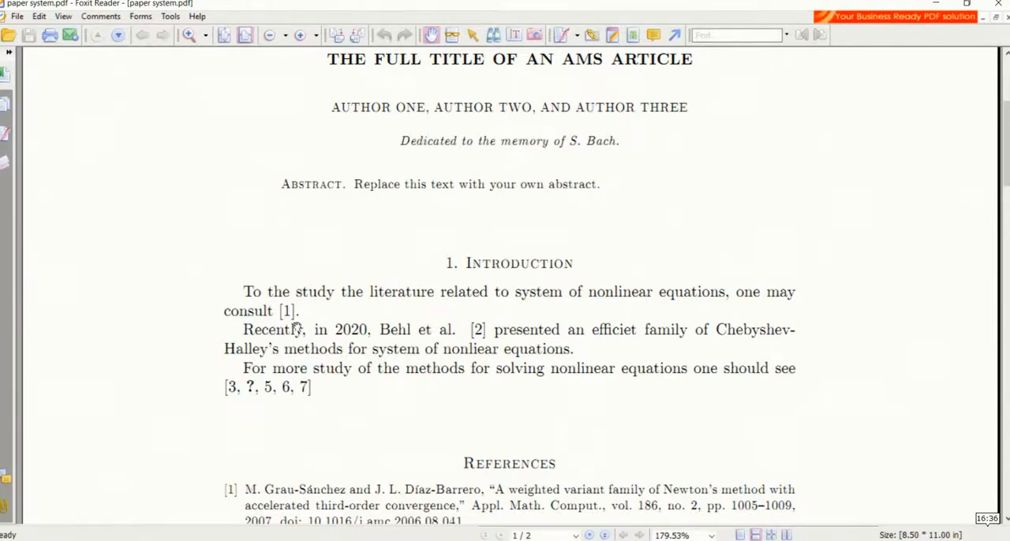
scroll(317, 367, "down", 5)
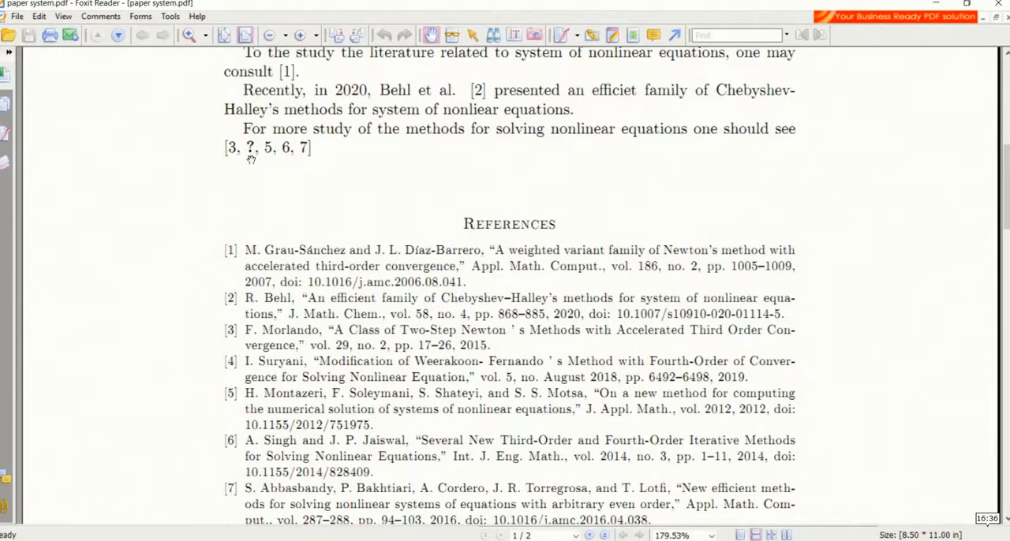
Return to Scientific WorkPlace, correct the second key of the five-key citation to Suryani19, and save the document
key("alt+Tab")
double_click(719, 130)
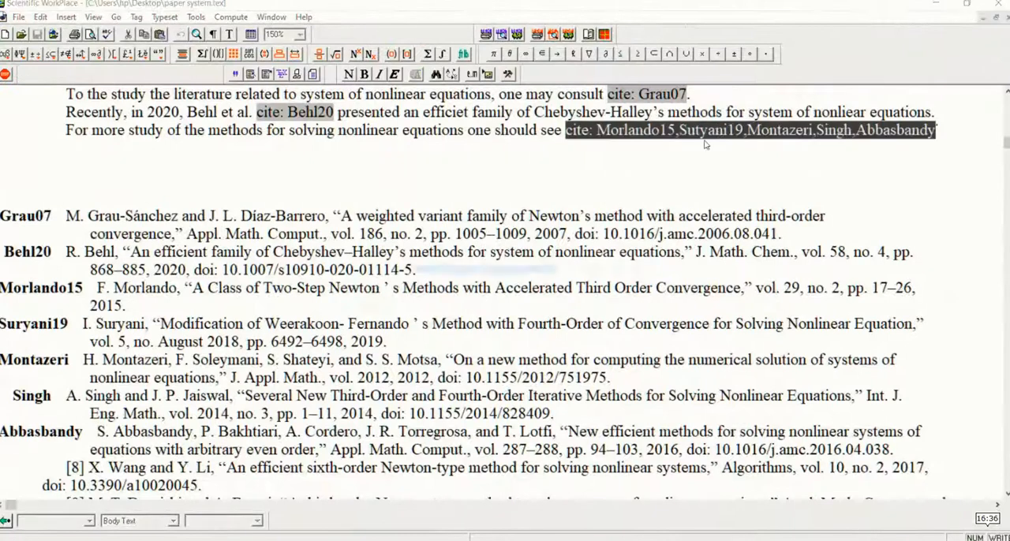
left_click(447, 270)
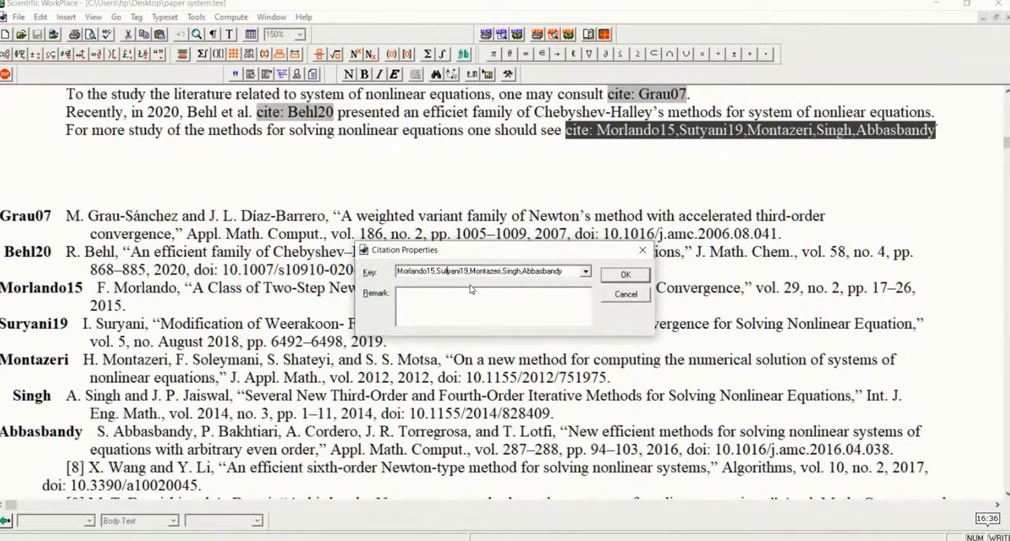
key("BackSpace")
type("r")
left_click(617, 275)
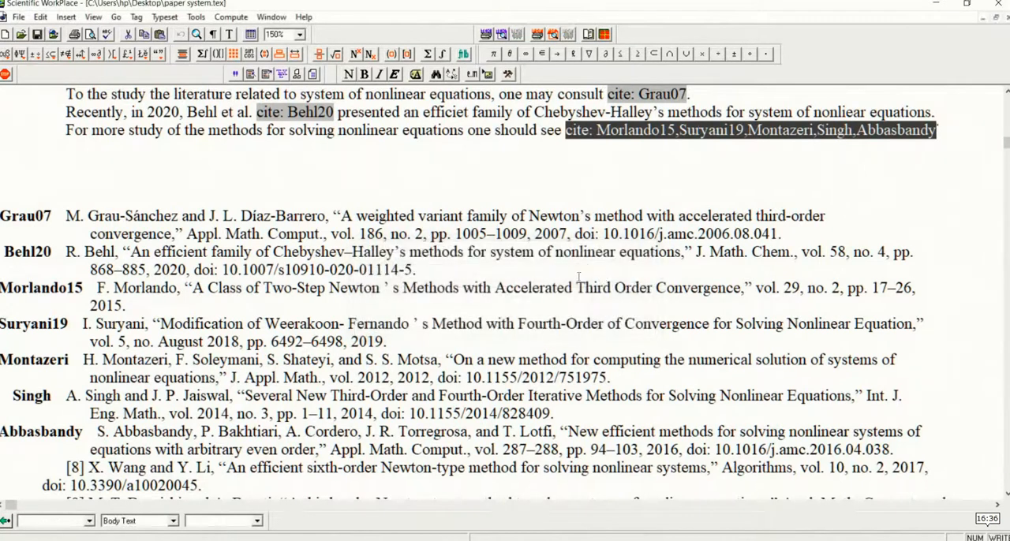
left_click(309, 234)
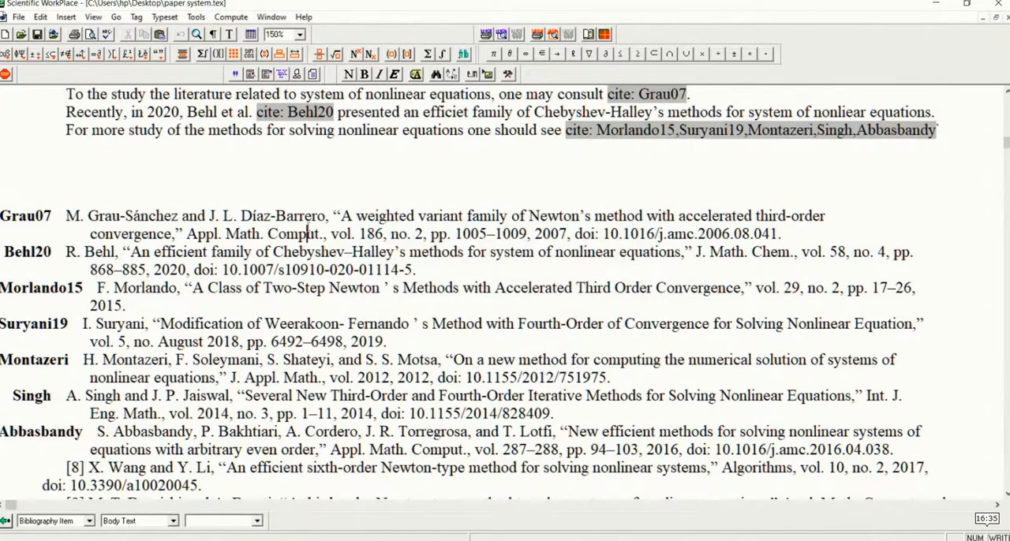
left_click(37, 34)
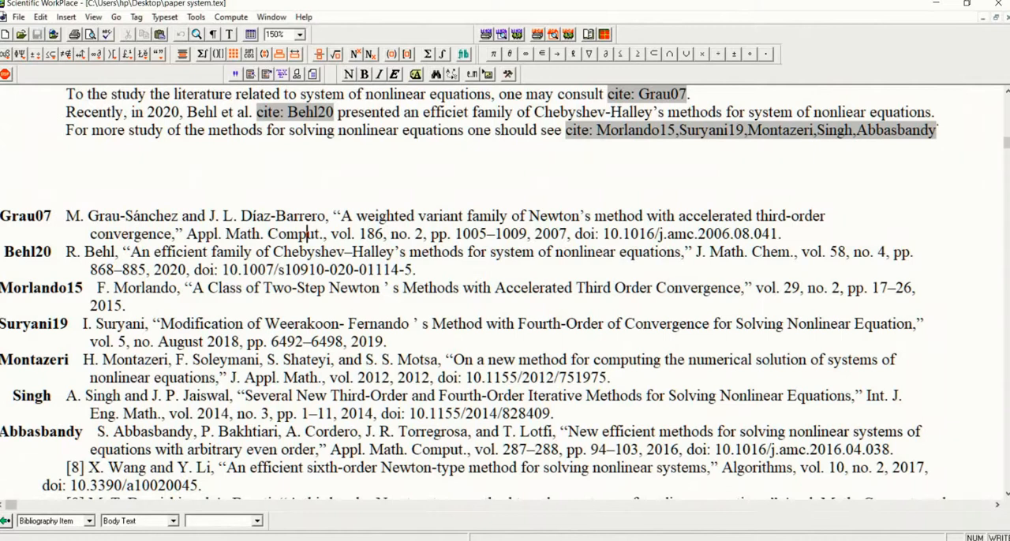
Regenerate the PDF from the corrected document and check the multiple citation against the reference list
left_click(553, 36)
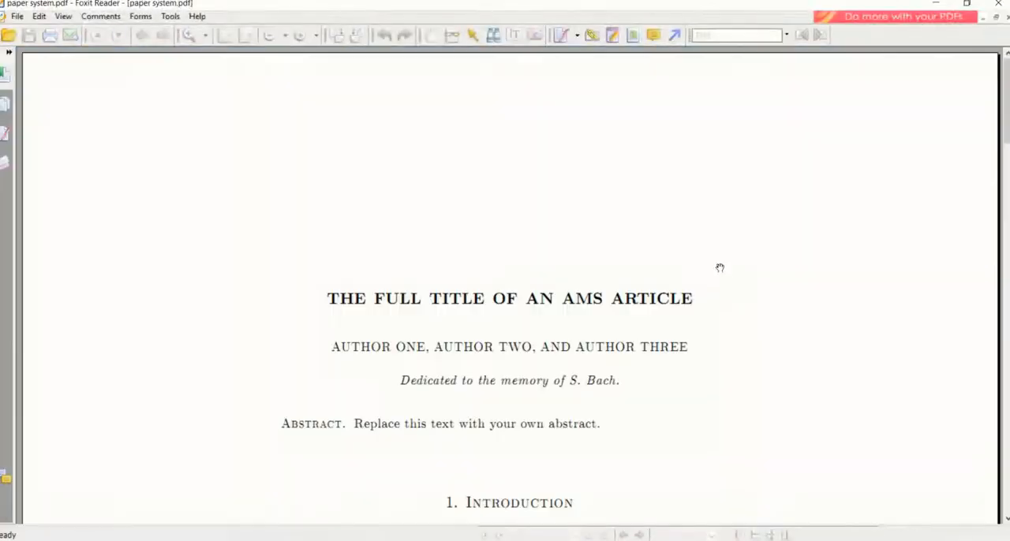
scroll(718, 276, "down", 3)
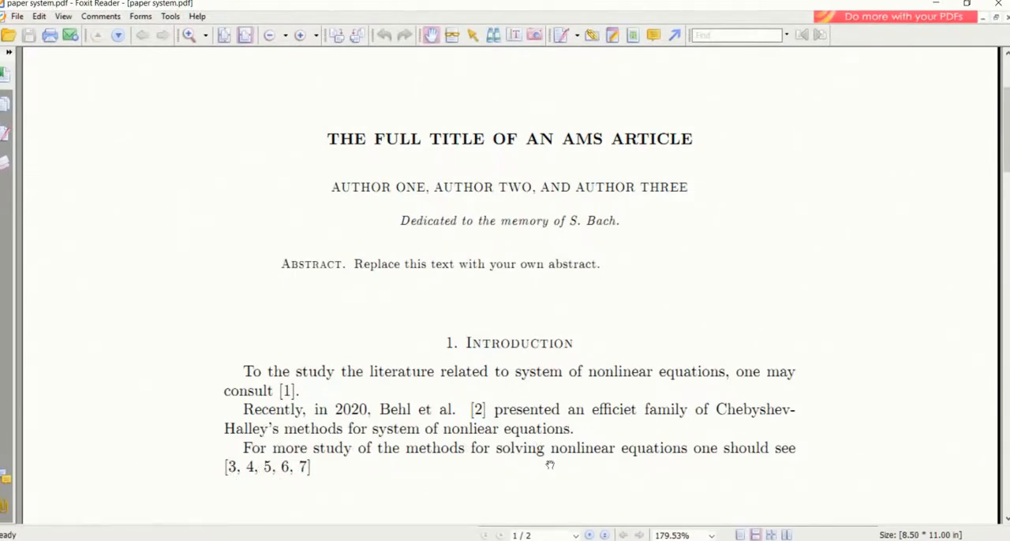
scroll(596, 466, "down", 6)
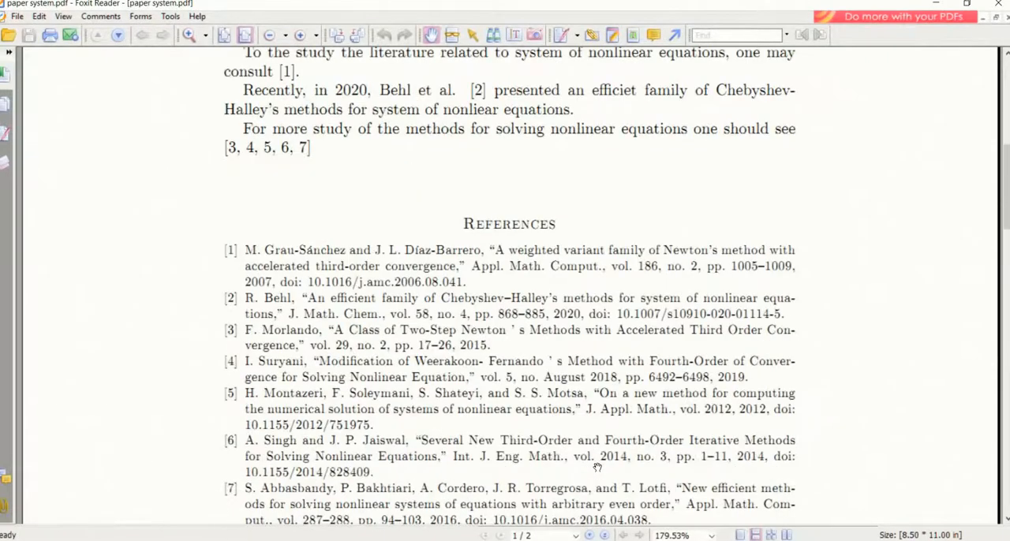
scroll(598, 466, "down", 2)
scroll(597, 467, "up", 11)
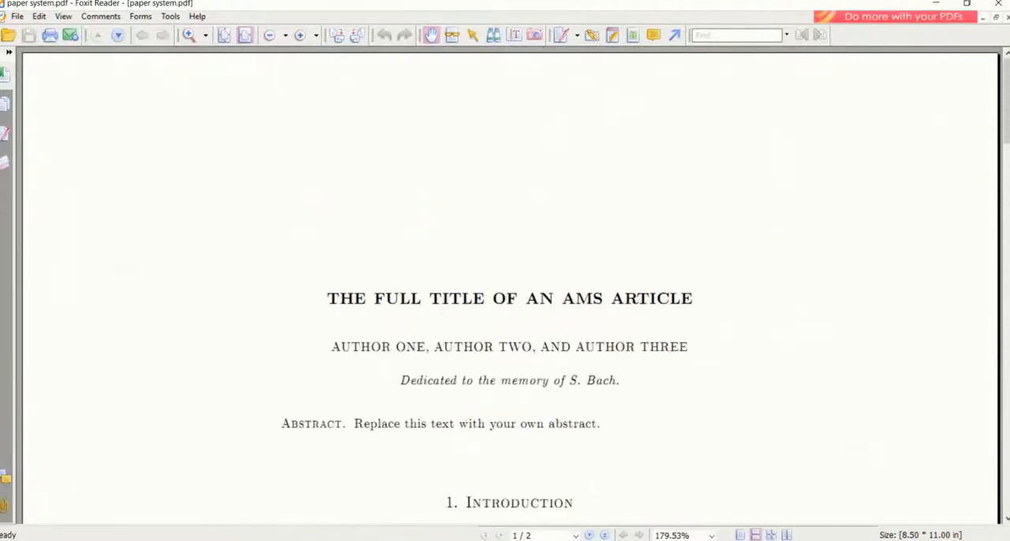
Close the PDF preview, put Scientific WorkPlace aside, and open Mendeley Desktop
left_click(998, 4)
left_click(806, 77)
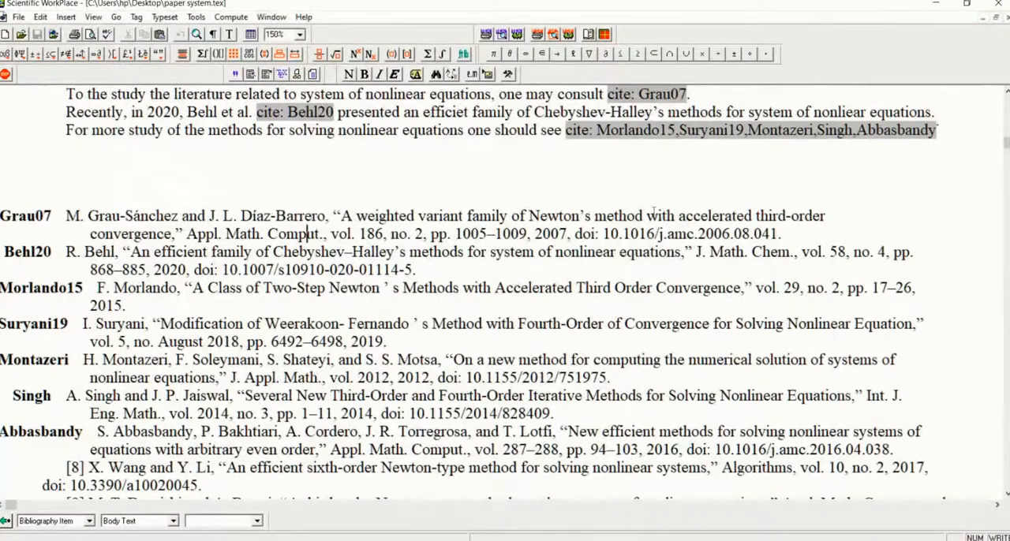
left_click(469, 540)
left_click(402, 540)
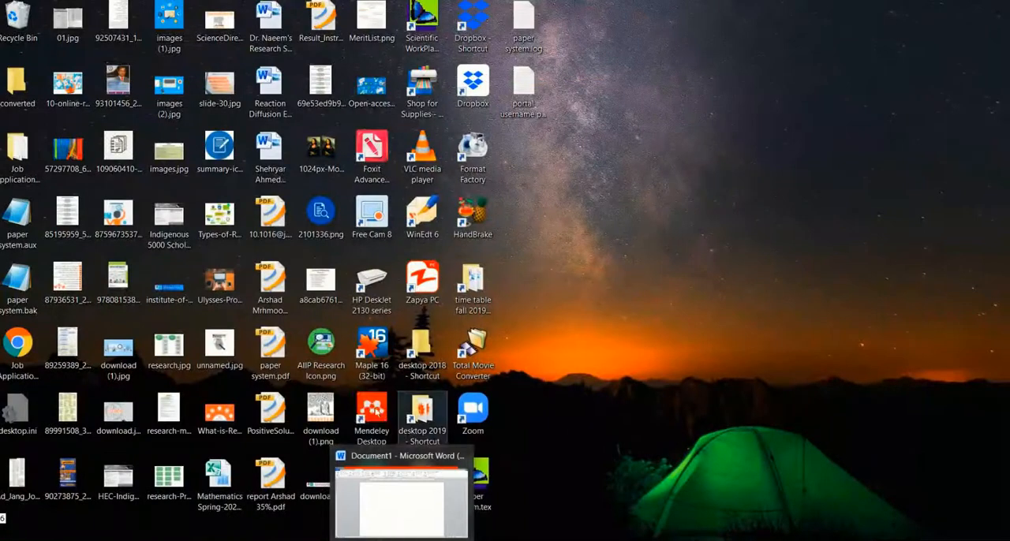
left_click(374, 411)
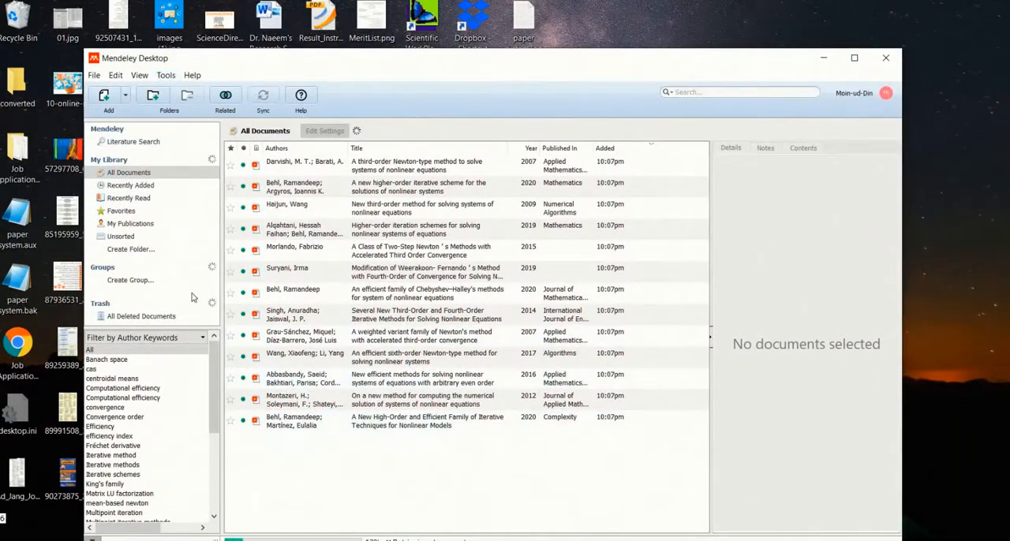
Check in Mendeley Desktop whether the MS Word plugin is installed
left_click(139, 76)
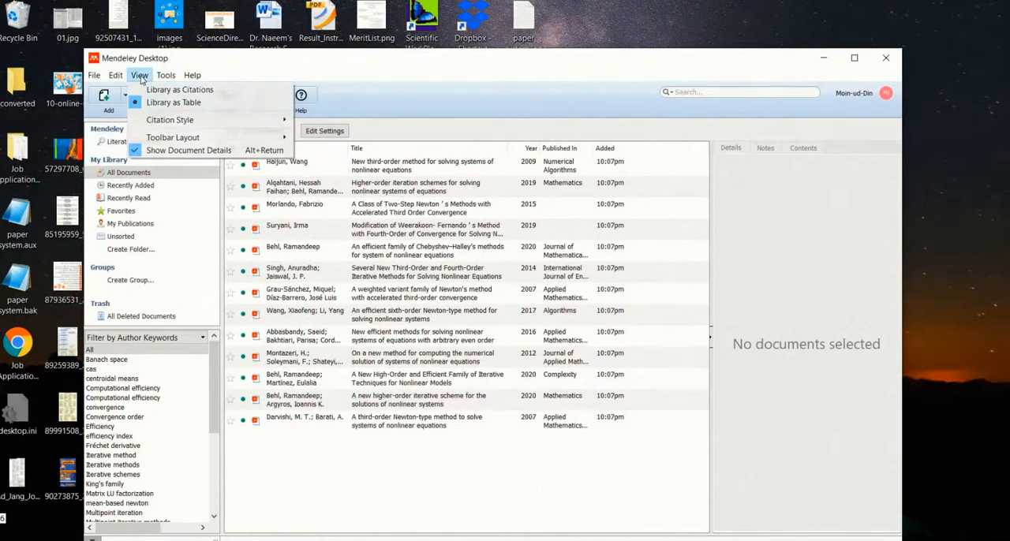
mouse_move(163, 79)
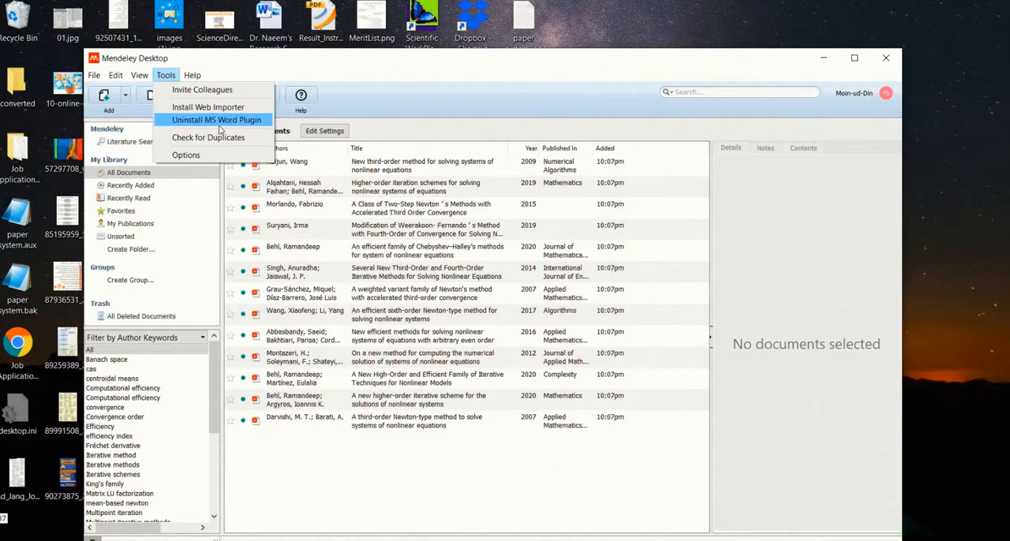
left_click(339, 68)
left_click(168, 77)
left_click(199, 123)
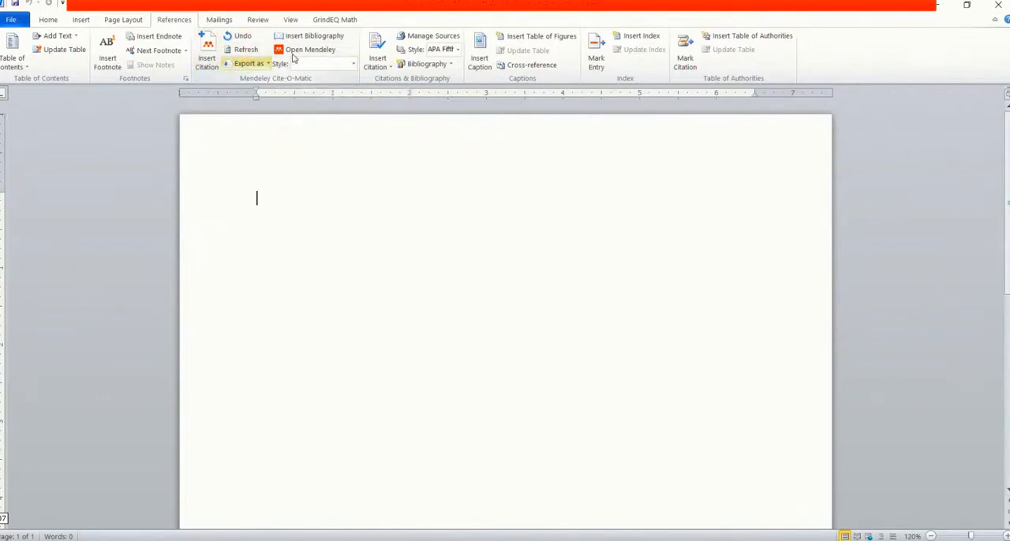
In the blank Word document, begin the first sentence with "In the paper"
left_click(208, 49)
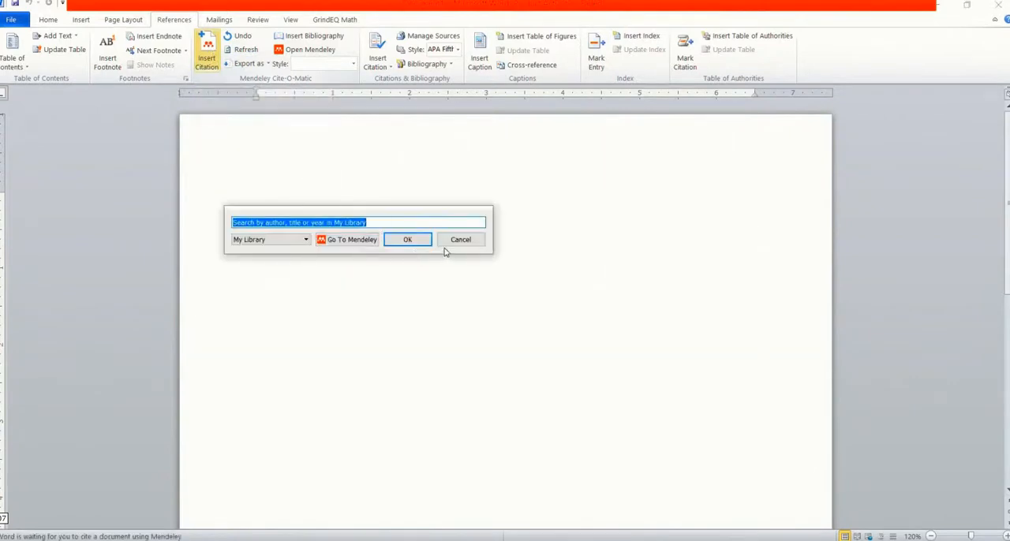
left_click(457, 240)
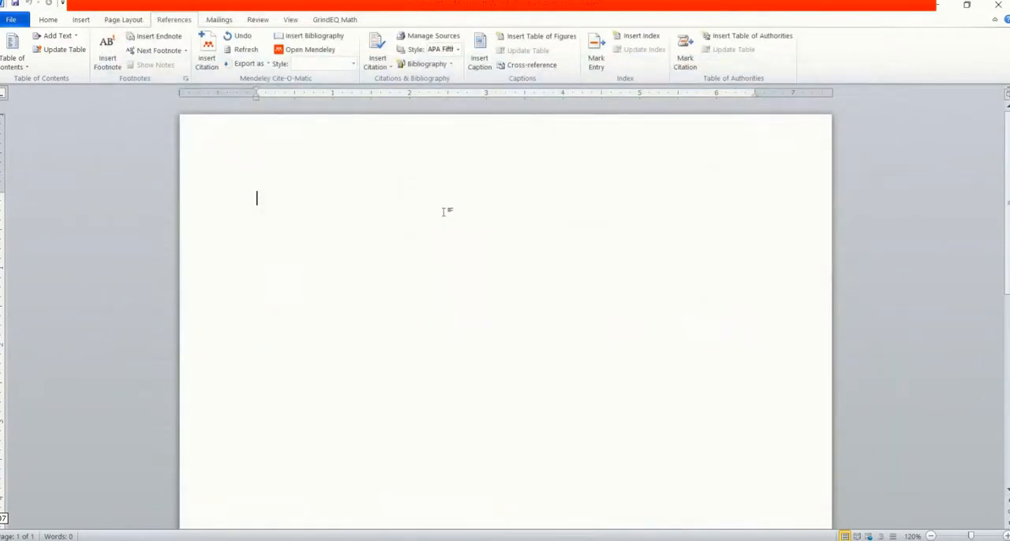
key("ctrl+a")
key("Delete")
type("In the paper")
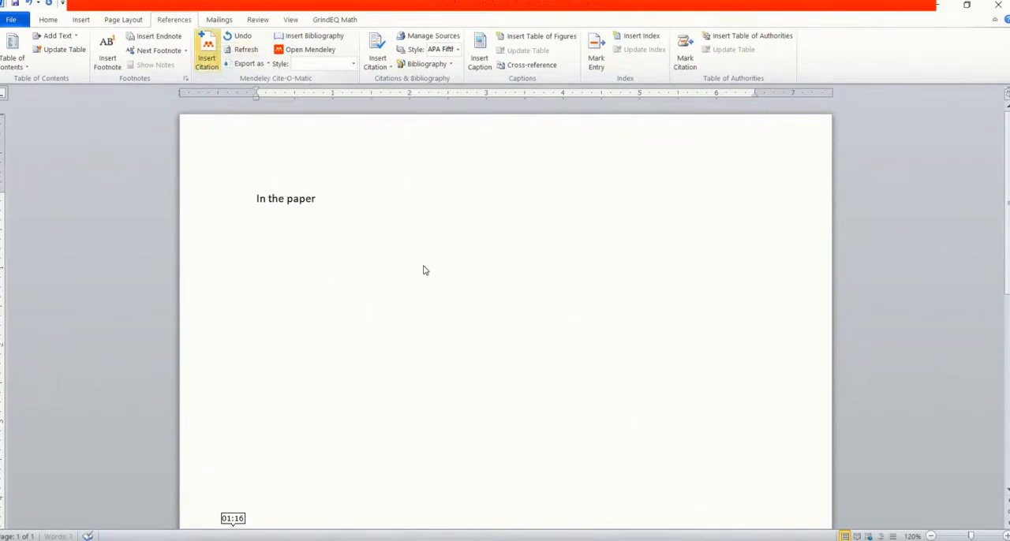
Cite the 2009 paper "New third-order method for solving systems of nonlinear equations" from Mendeley, copying its abstract's phrase about presenting a new iterative method
left_click(218, 49)
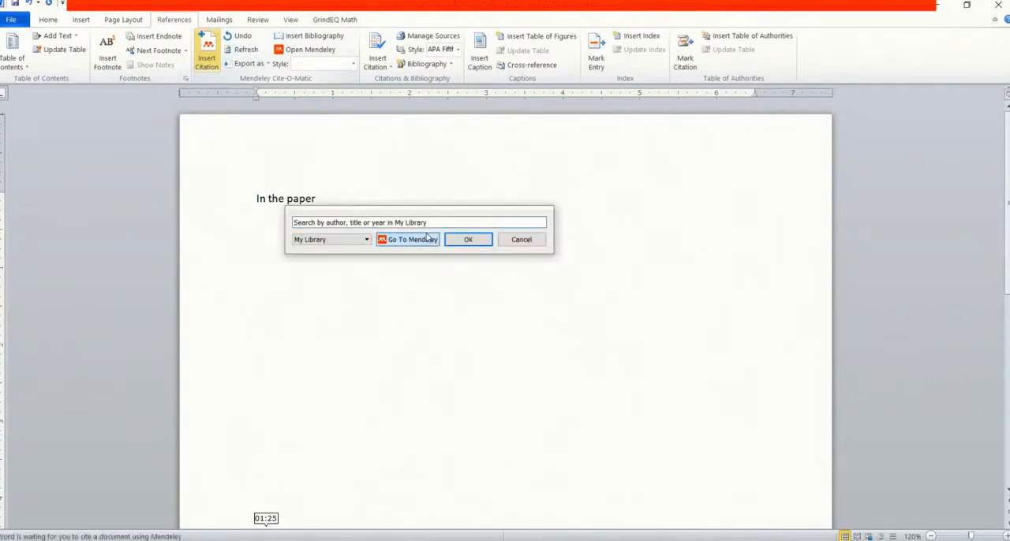
left_click(427, 239)
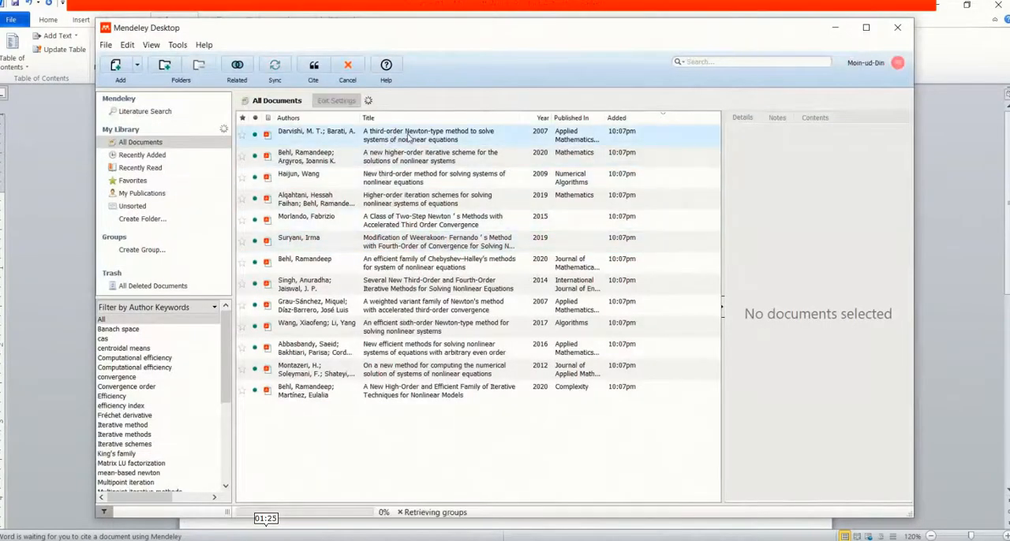
left_click(434, 139)
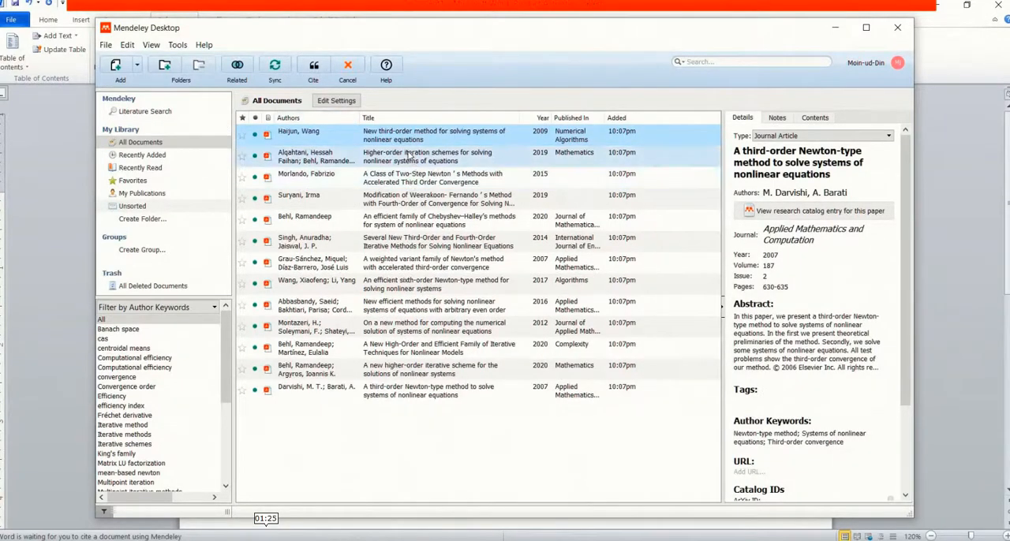
left_click(409, 154)
left_click(395, 141)
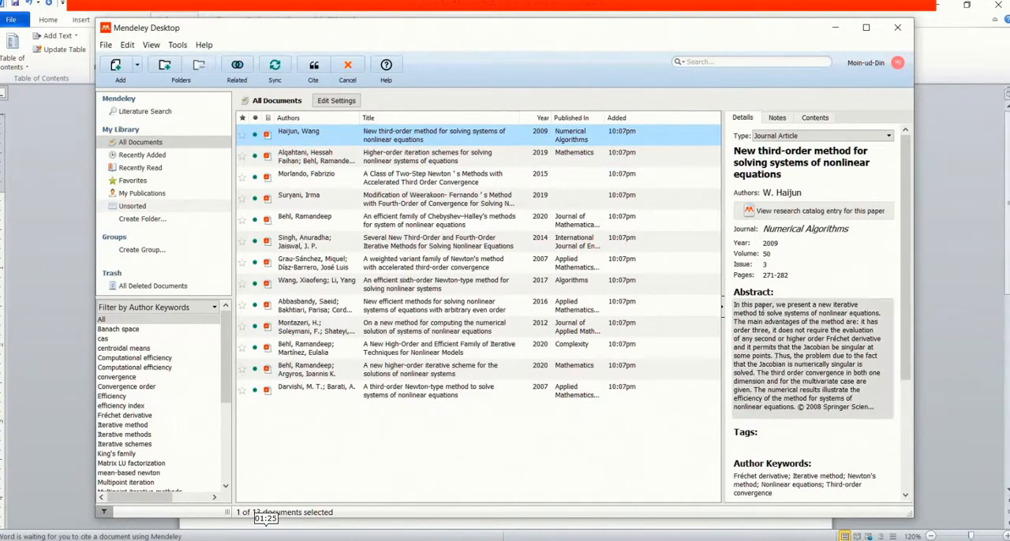
left_click(783, 309)
left_click_drag(787, 305, 849, 313)
key("ctrl+c")
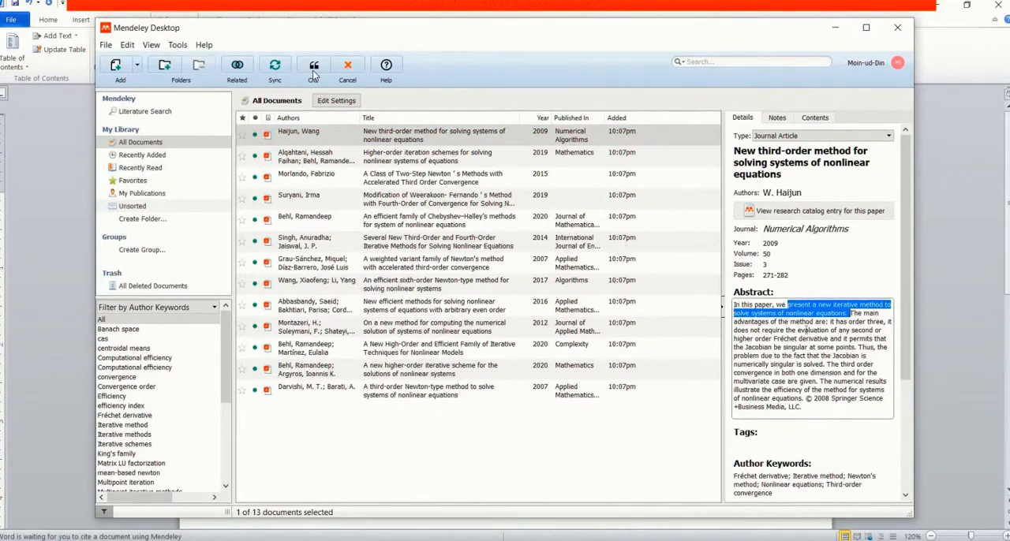
left_click(317, 68)
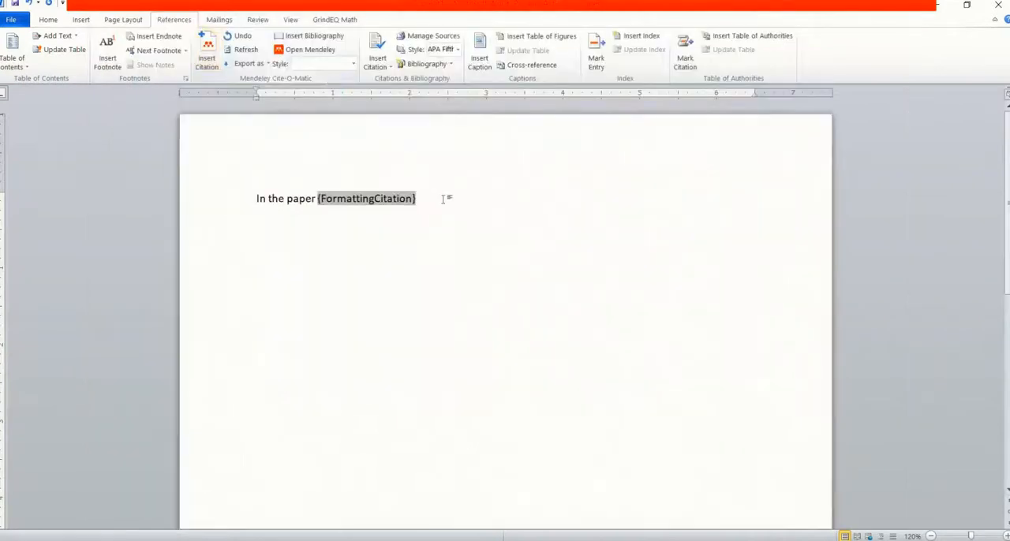
Add a comma after the citation, paste the copied abstract phrase, and remove the word "present" from its start
type(",")
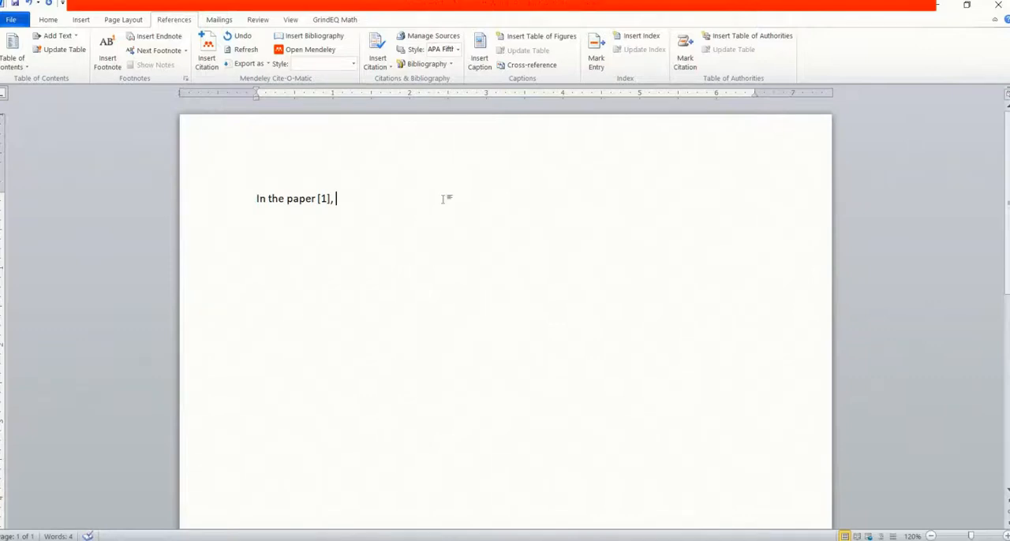
type("a")
key("BackSpace")
key("ctrl+v")
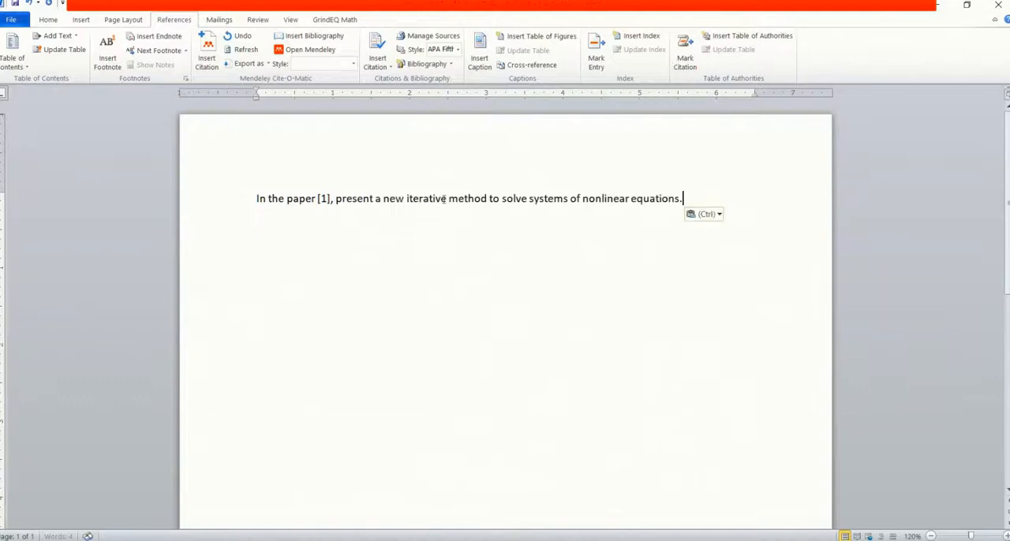
left_click(373, 197)
key("BackSpace")
key("BackSpace")
key("BackSpace")
key("BackSpace")
key("BackSpace")
key("BackSpace")
key("BackSpace")
End the first sentence with "is presented."
key("BackSpace")
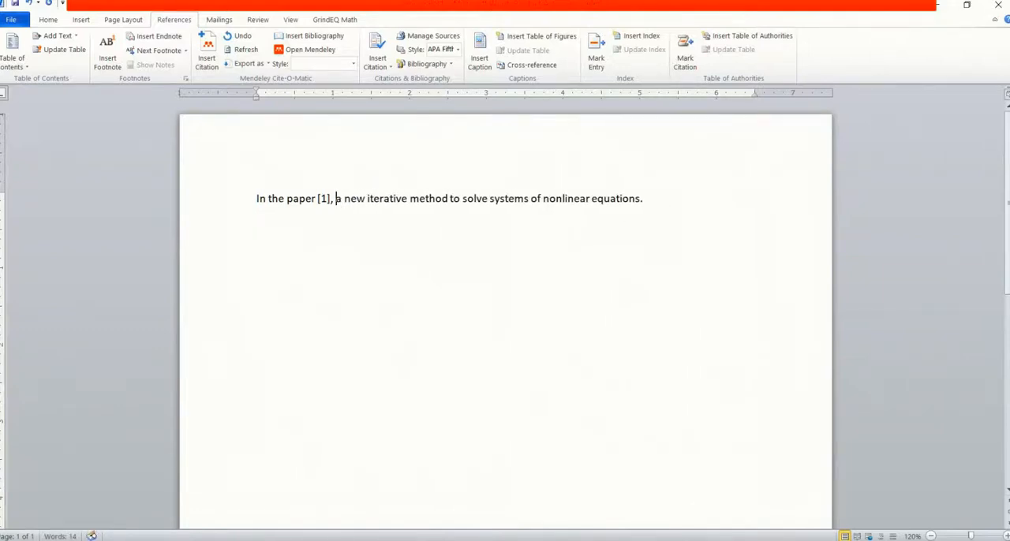
left_click(650, 199)
key("BackSpace")
type("is presented.")
Start a new paragraph with "In" and cite the 2014 "Several New Third-Order and Fourth-Order Iterative Methods" paper, copying its "a family of third-order…" abstract phrase
key("Return")
type("In")
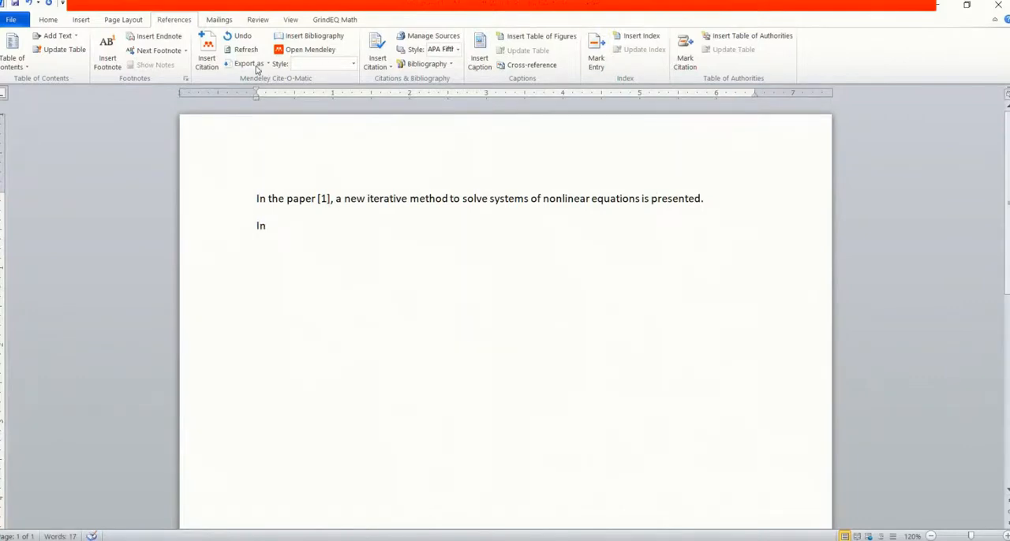
left_click(207, 52)
left_click(347, 264)
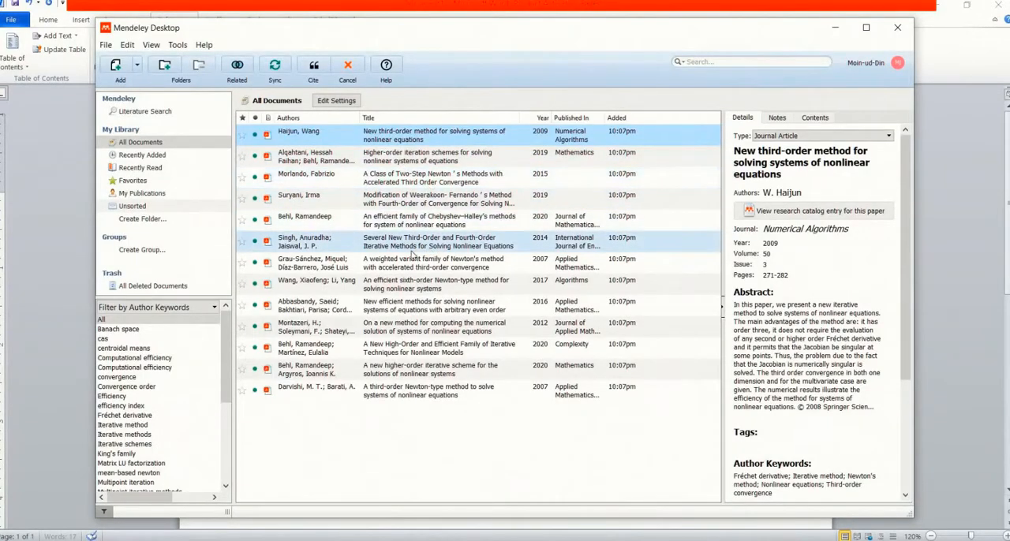
left_click(405, 249)
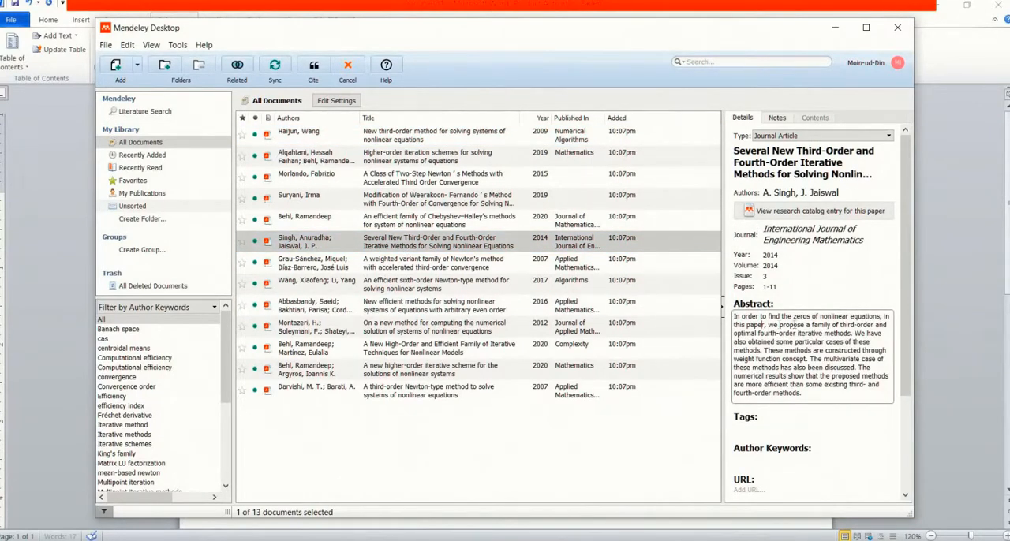
left_click_drag(806, 324, 849, 333)
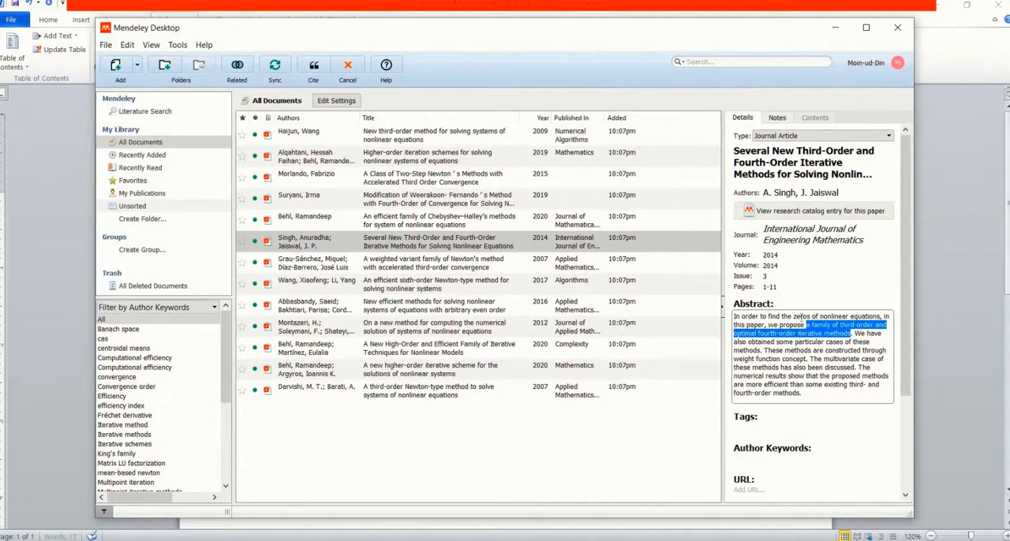
left_click(315, 240)
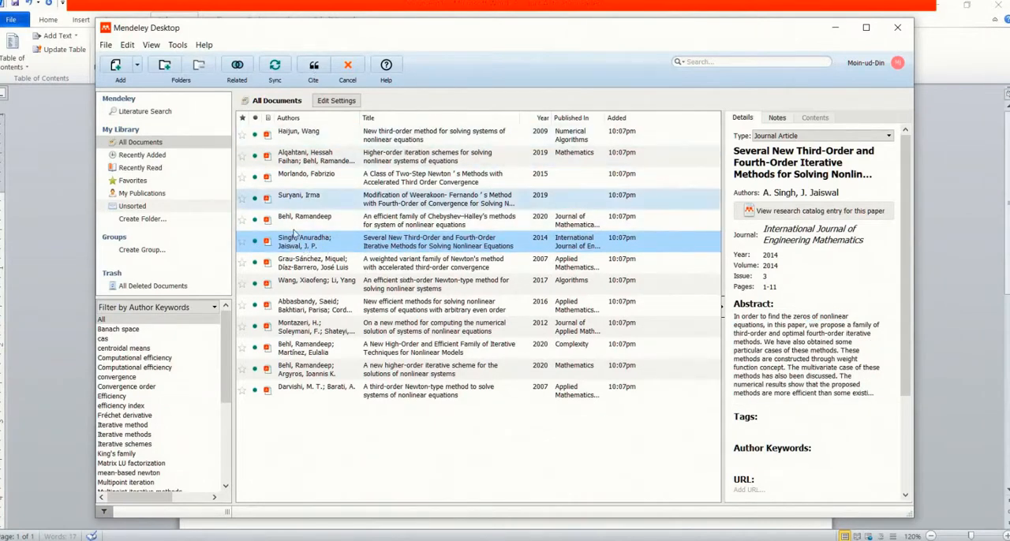
left_click(310, 67)
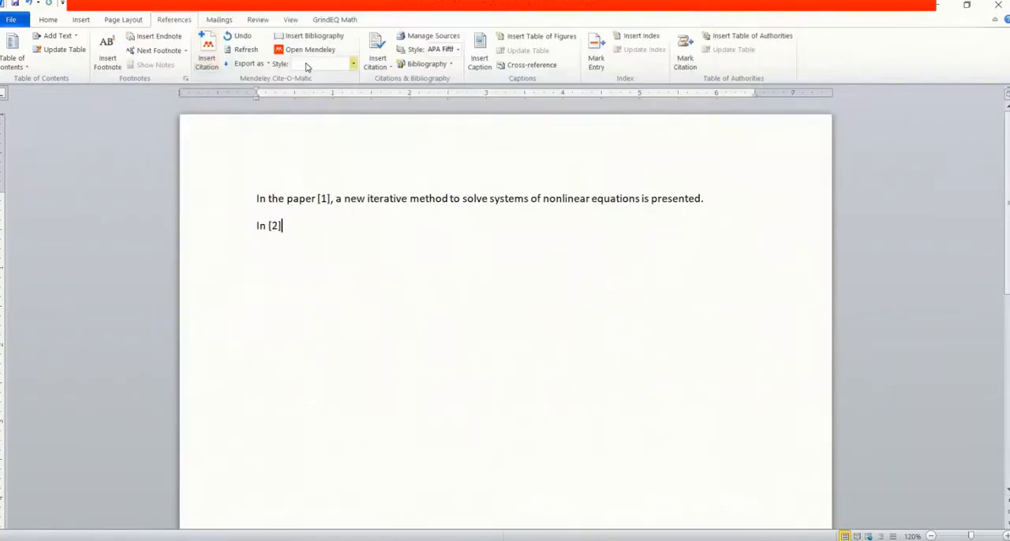
Complete the second sentence with the lead author's surname, "et al. proposed", and the pasted phrase "a family of third-order and optimal fourth-order iterative methods."
type(", Singh et al.")
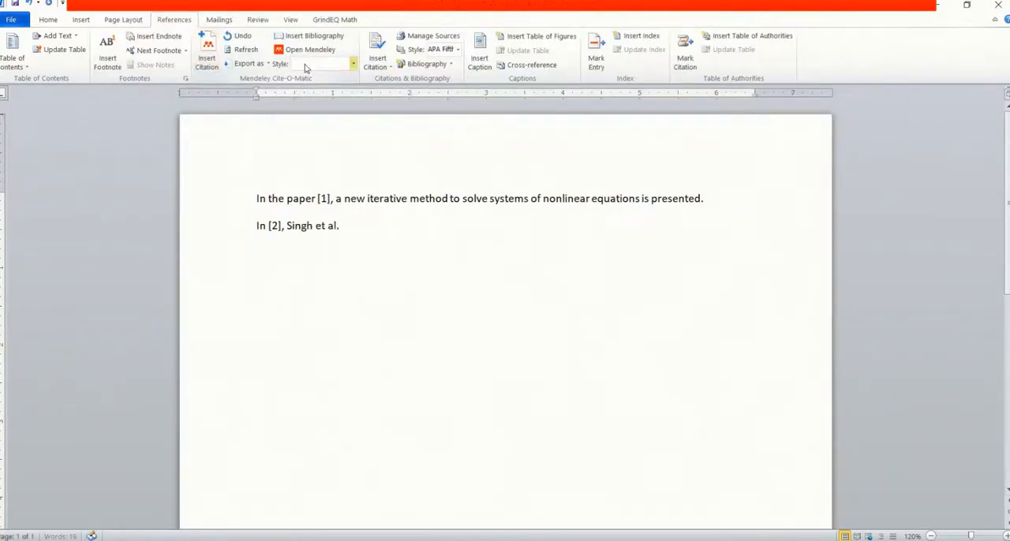
type("a family of third-order and optimal fourth-order iterative methods")
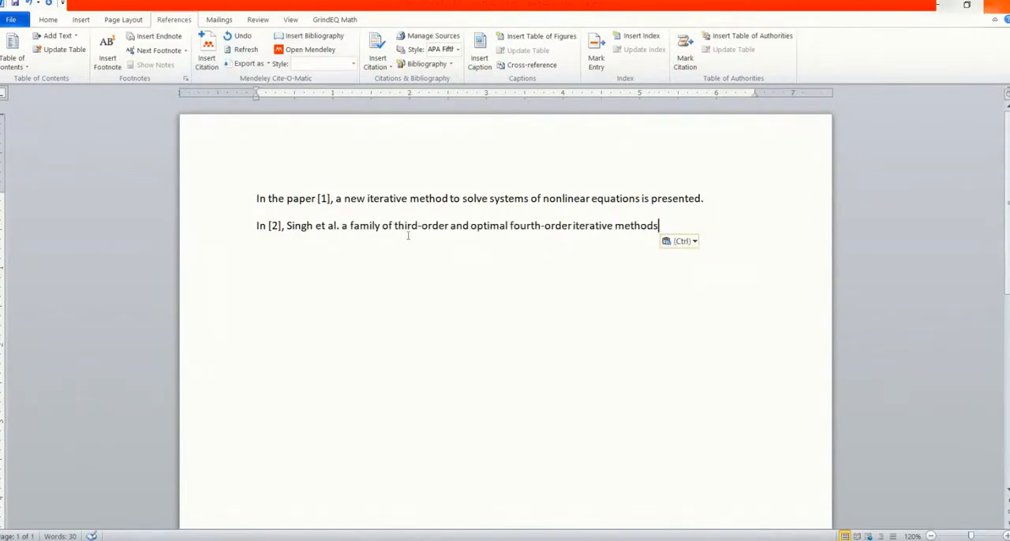
left_click(341, 226)
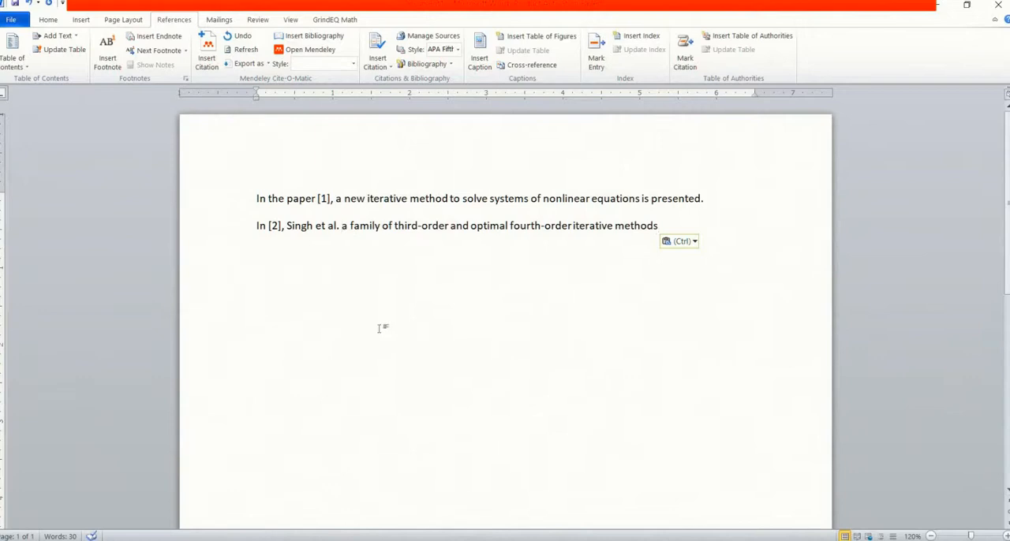
type("propose")
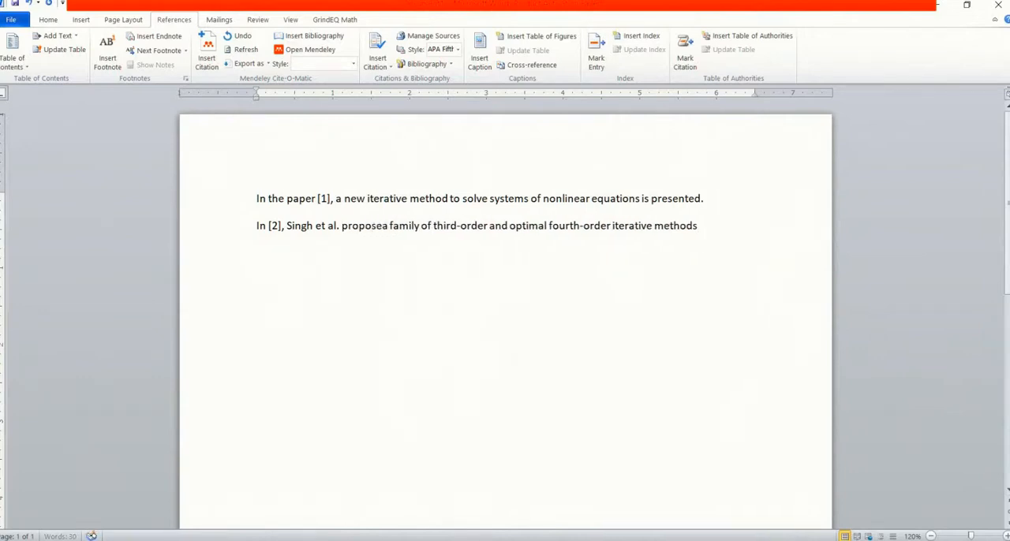
type("d")
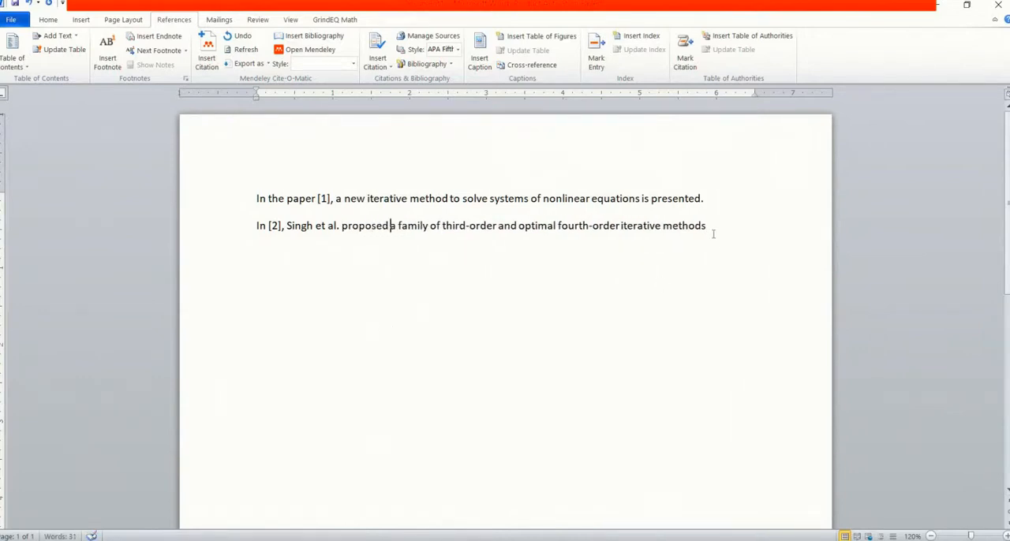
left_click(711, 231)
type(".")
Add a third paragraph reading "For more study regarding to iterative methods for solving system of nonlinear equations, on should see"
key("Return")
type("For more study regarding to iterative methods for solving system of nonlin")
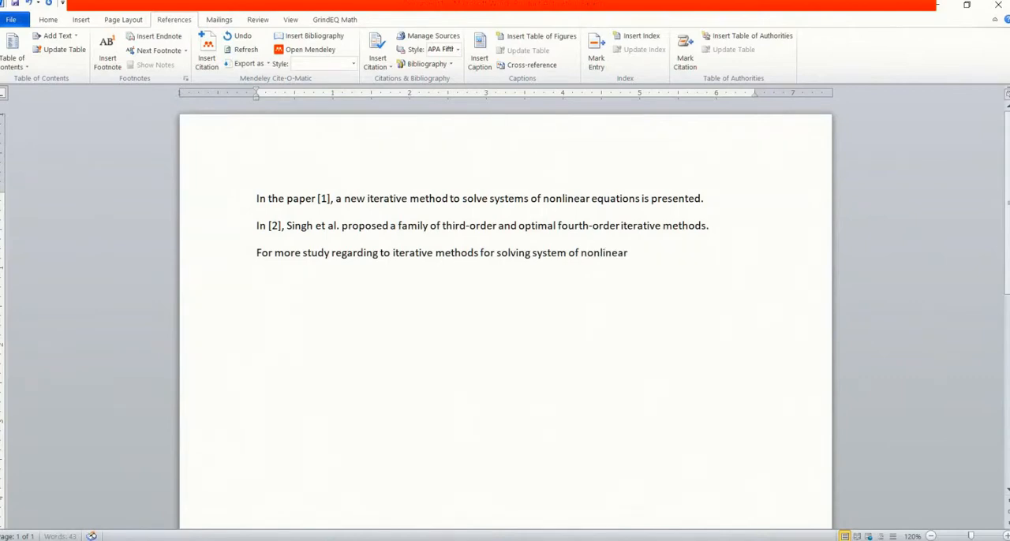
type("ear equations, on should see")
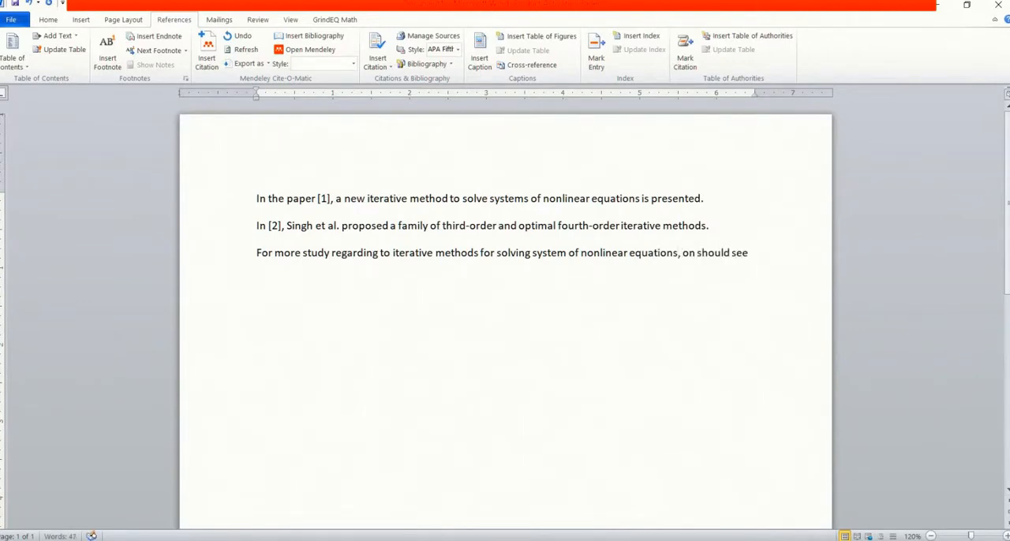
Cite all documents of the Mendeley library together at the end of the third paragraph
left_click(209, 49)
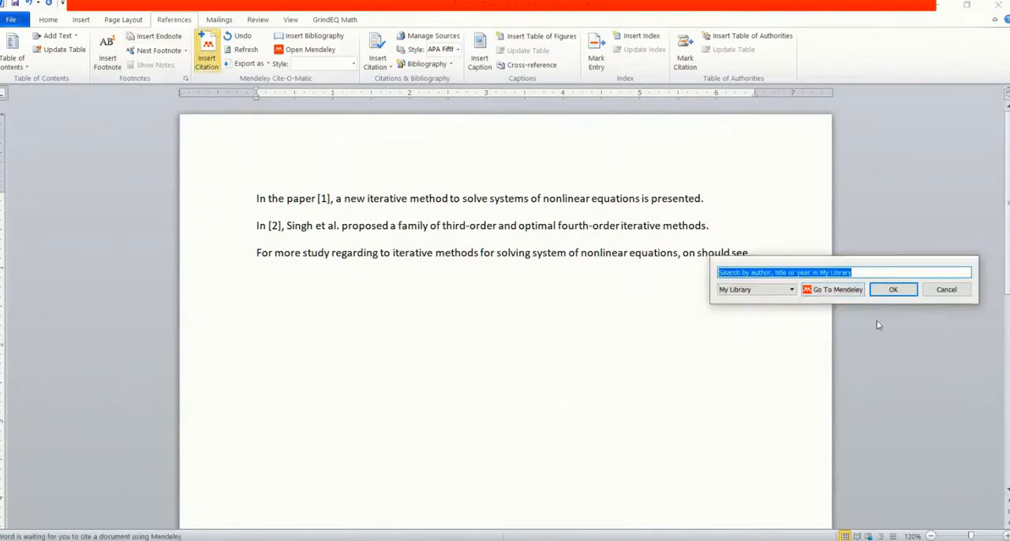
left_click(838, 290)
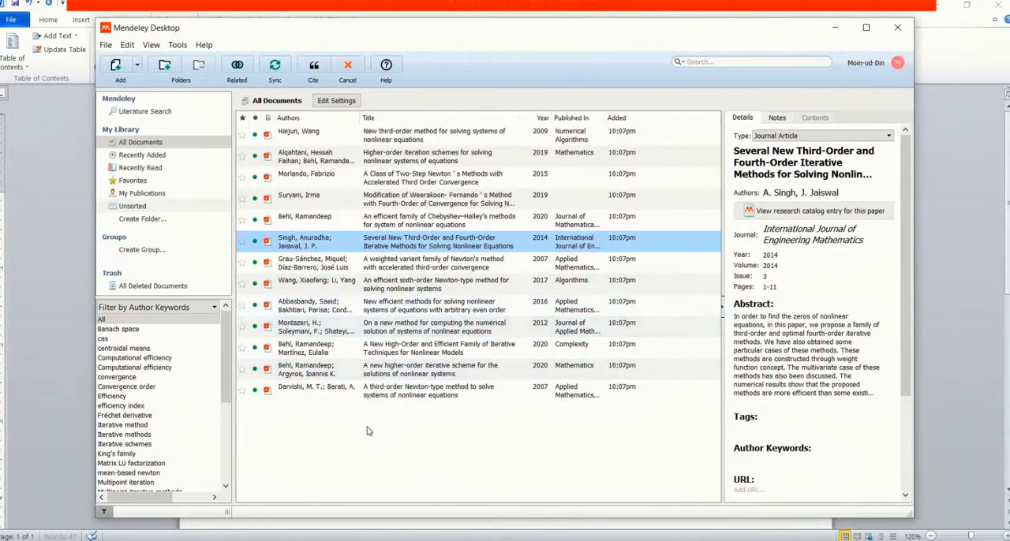
key("ctrl+a")
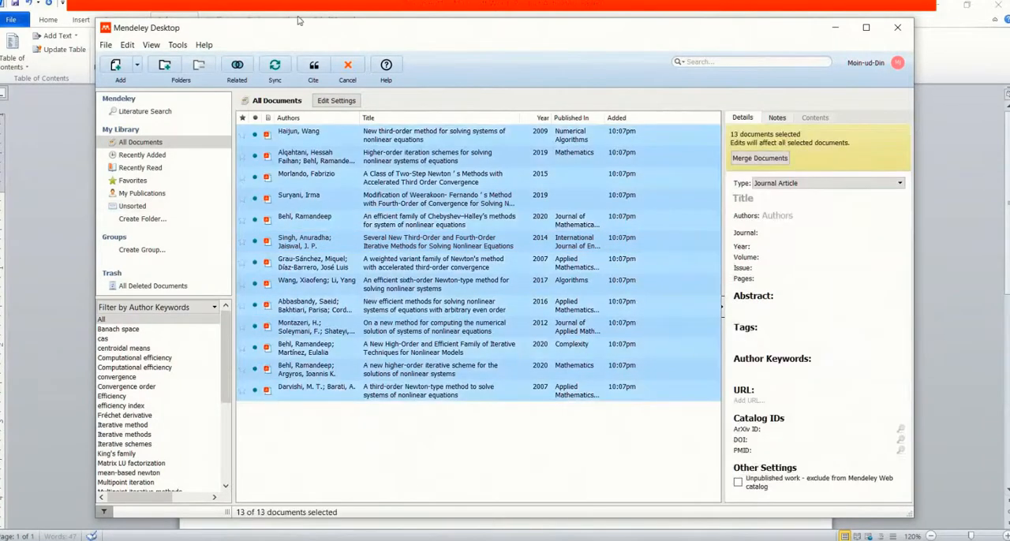
left_click(313, 68)
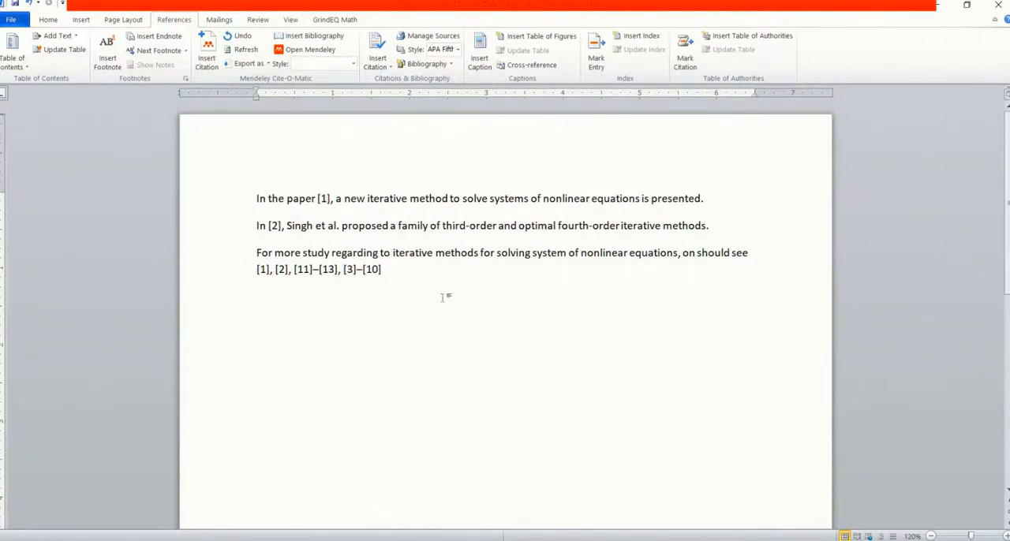
Delete the [1], [2], [11]–[13] part of the combined citation at the end of the third paragraph
left_click(295, 269)
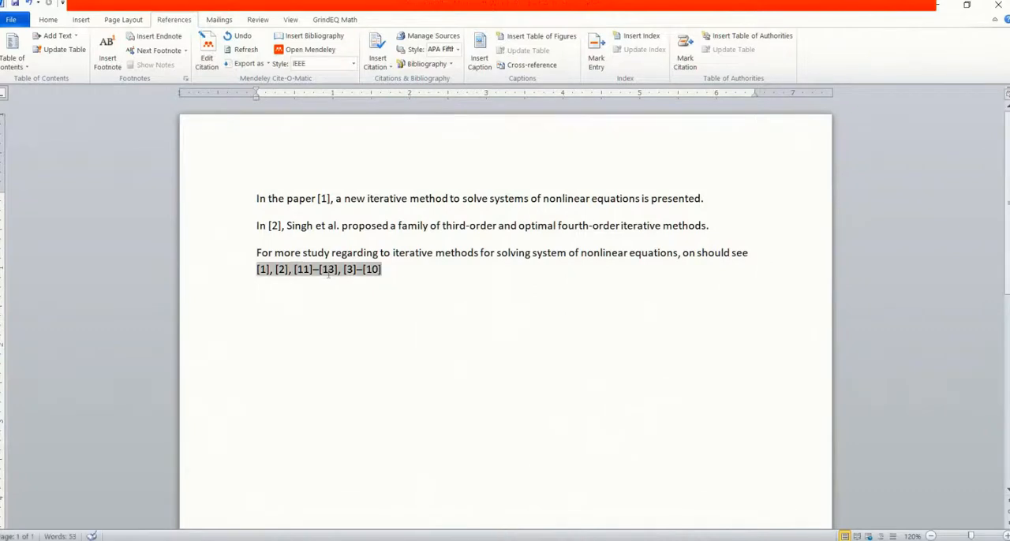
key("BackSpace")
key("BackSpace")
key("BackSpace")
key("BackSpace")
key("BackSpace")
key("BackSpace")
key("BackSpace")
key("BackSpace")
key("BackSpace")
key("BackSpace")
key("BackSpace")
key("BackSpace")
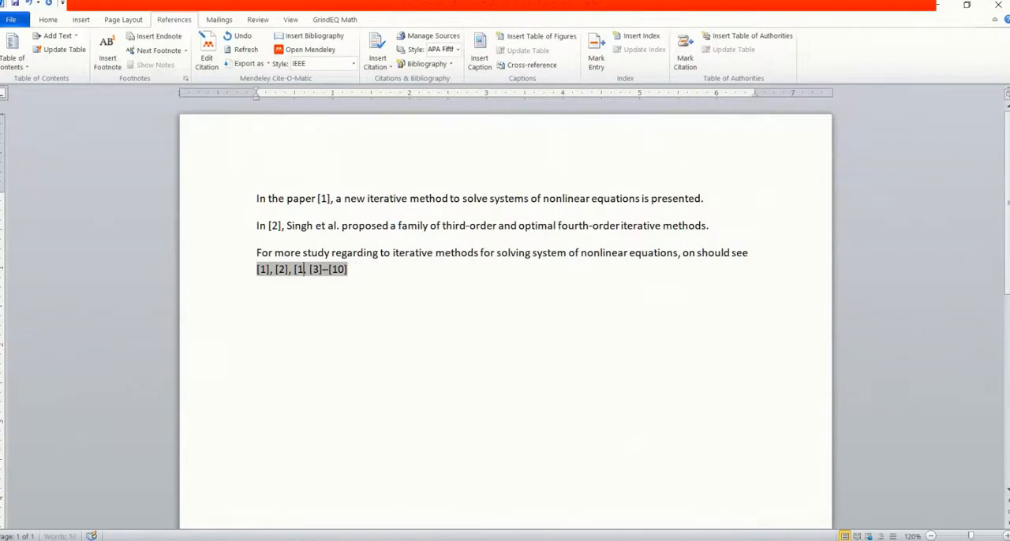
key("BackSpace")
key("BackSpace")
key("BackSpace")
key("BackSpace")
key("BackSpace")
key("BackSpace")
key("BackSpace")
key("BackSpace")
key("BackSpace")
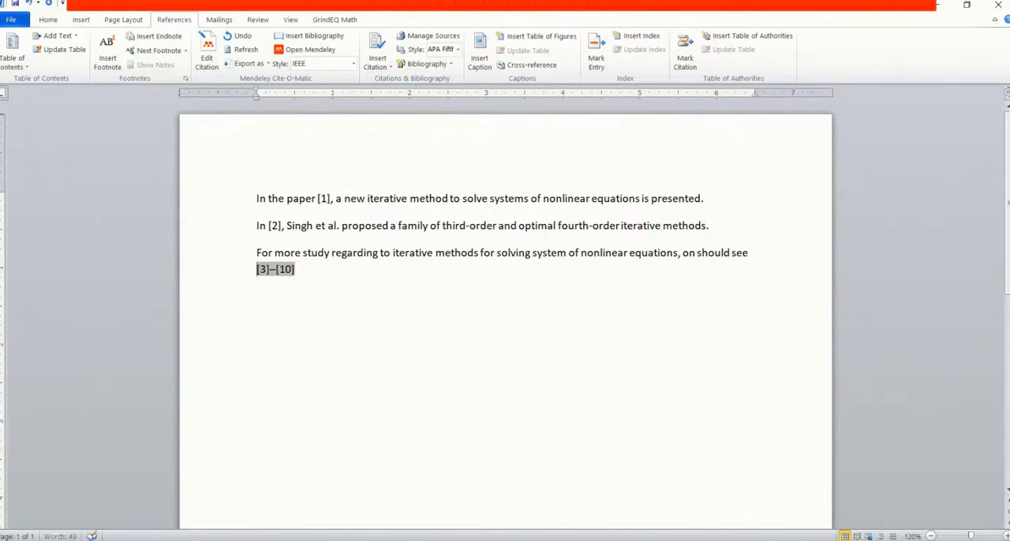
Extend the third paragraph's citation range to [3]–[13], keep the manual edit, and end the sentence with a period
key("Right")
key("Right")
key("Right")
key("Right")
key("Right")
key("Right")
key("BackSpace")
type("3")
key("Right")
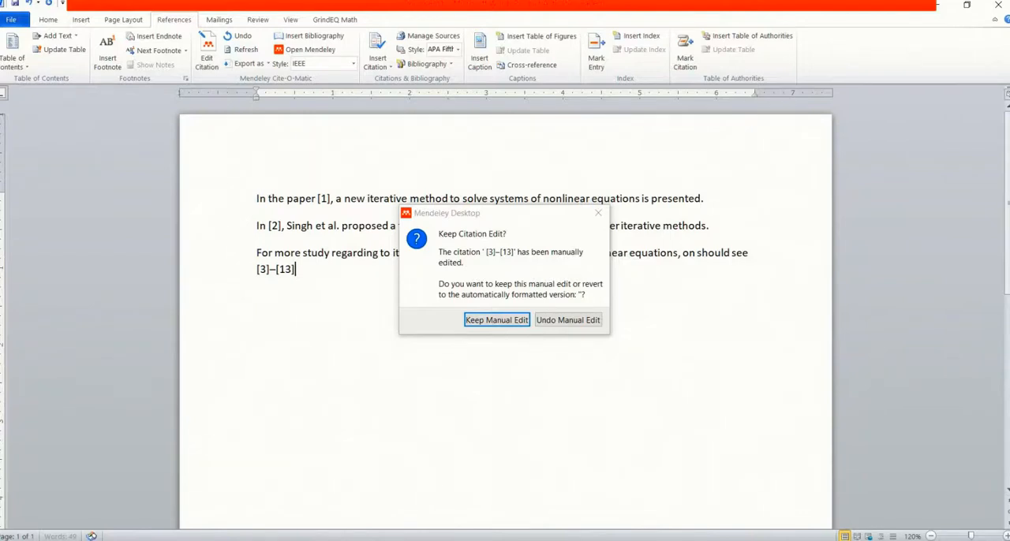
left_click(519, 321)
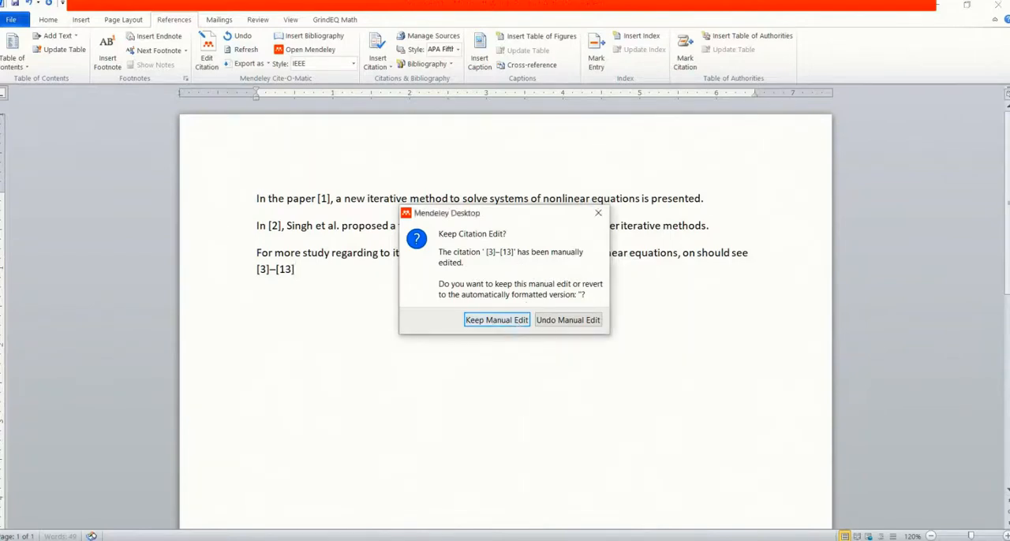
type(".")
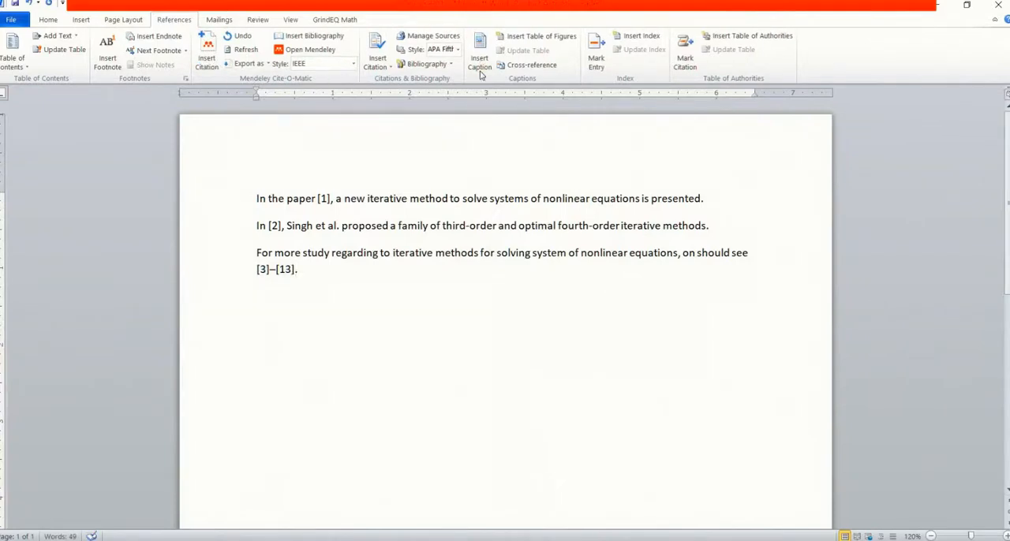
Insert the Mendeley bibliography on a new line below the third paragraph and look through its entries
key("Return")
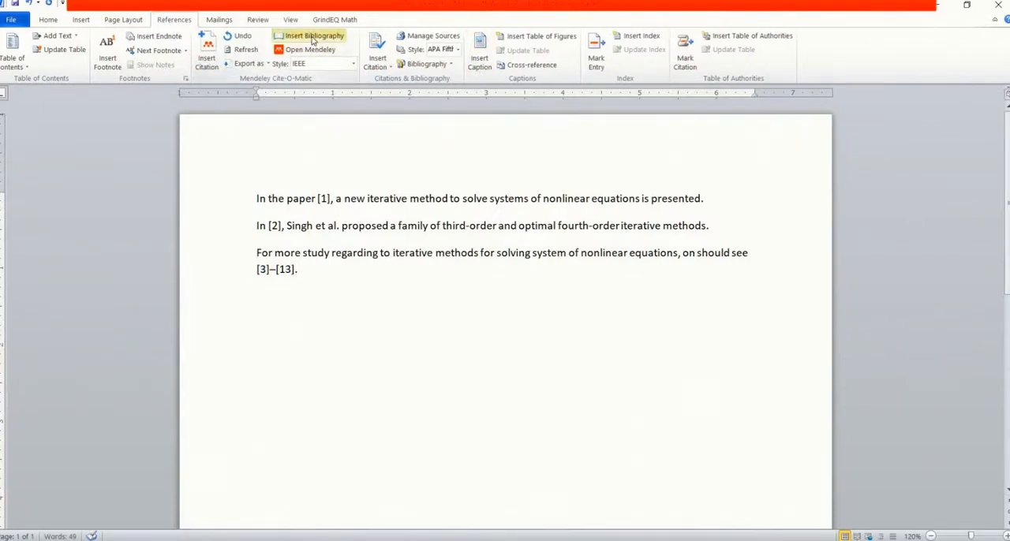
left_click(313, 40)
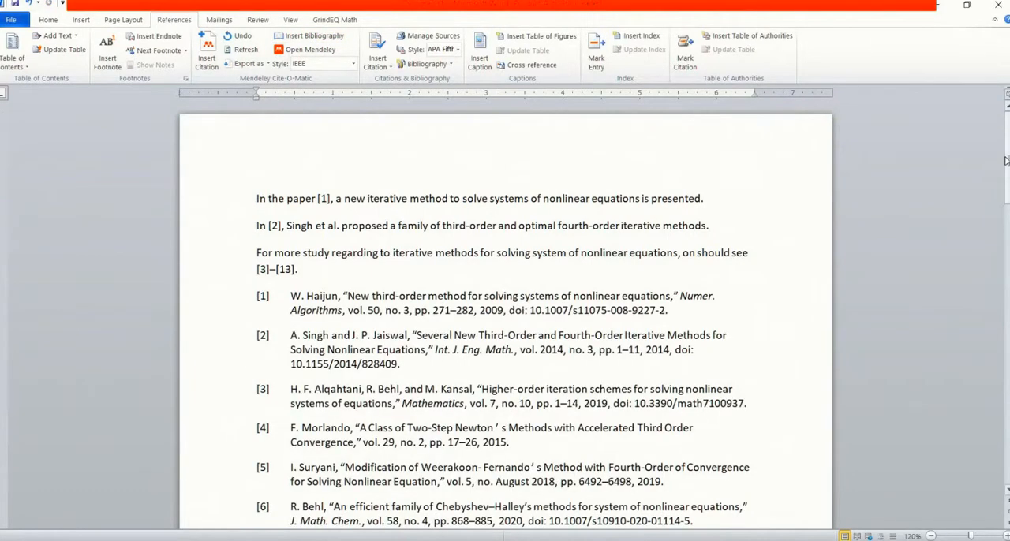
mouse_move(1006, 160)
left_mouse_down()
mouse_move(1007, 284)
mouse_move(1002, 167)
left_mouse_up()
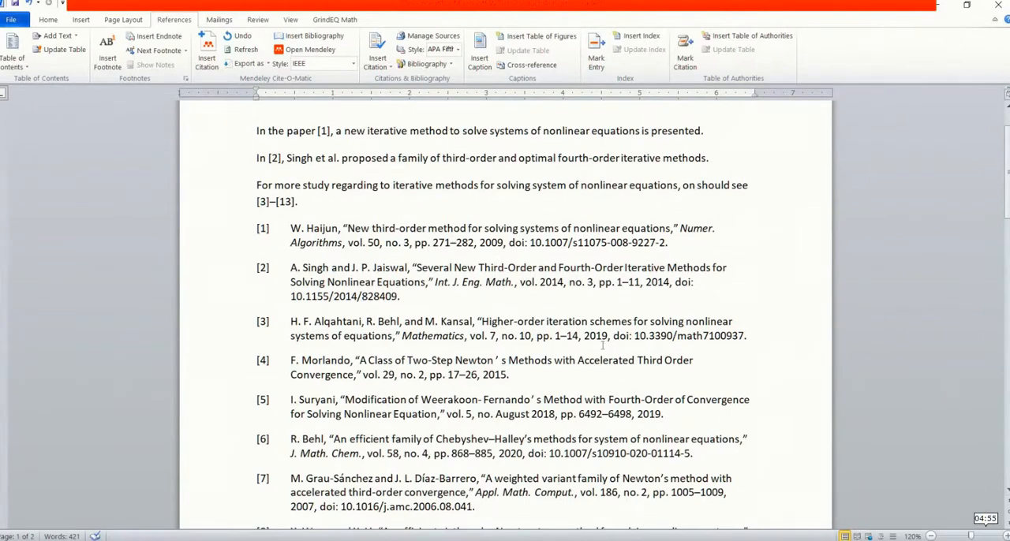
Save the document containing the citations and bibliography
left_click(16, 4)
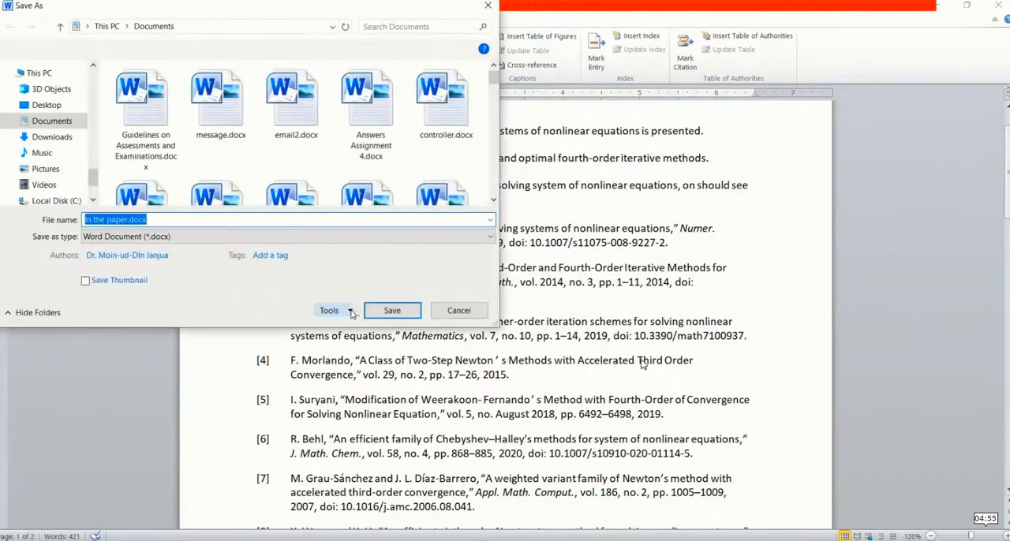